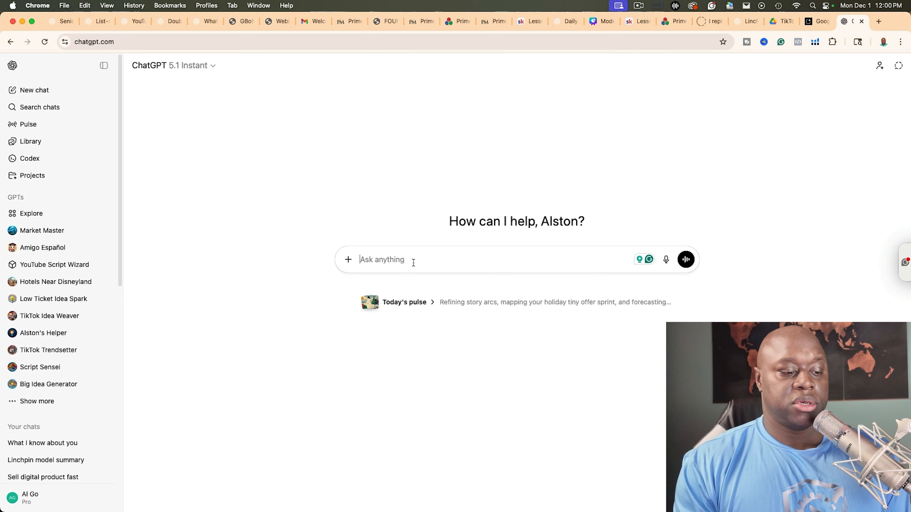
Step: Ask ChatGPT "give me a digital product idea for a workbook"
type("give ma")
key("BackSpace")
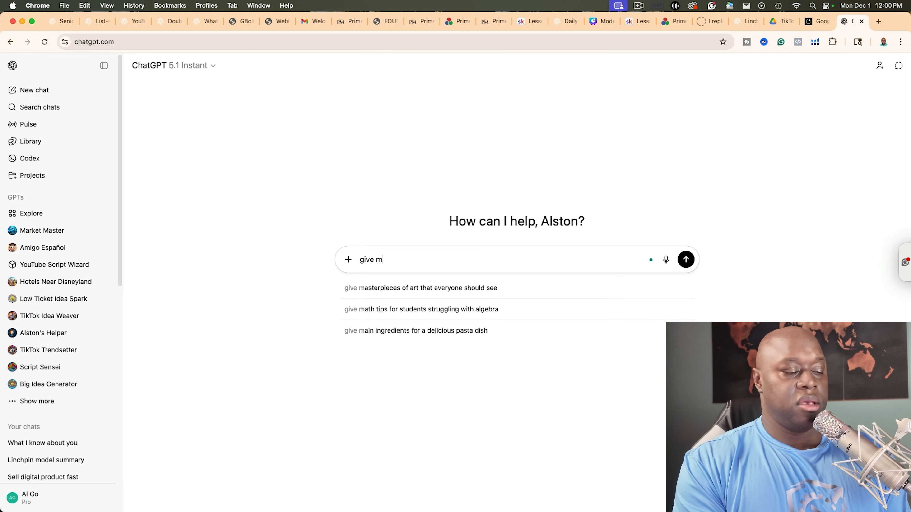
type("e a digital")
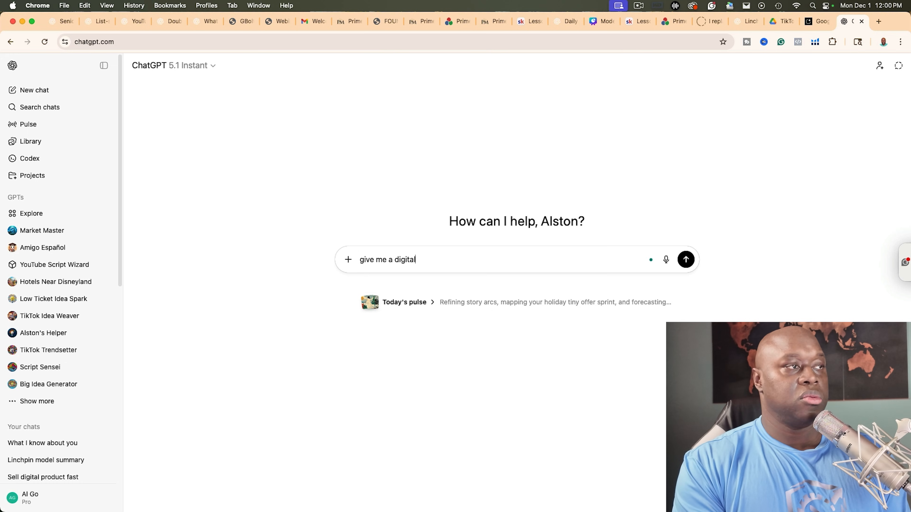
type(" product idea for a")
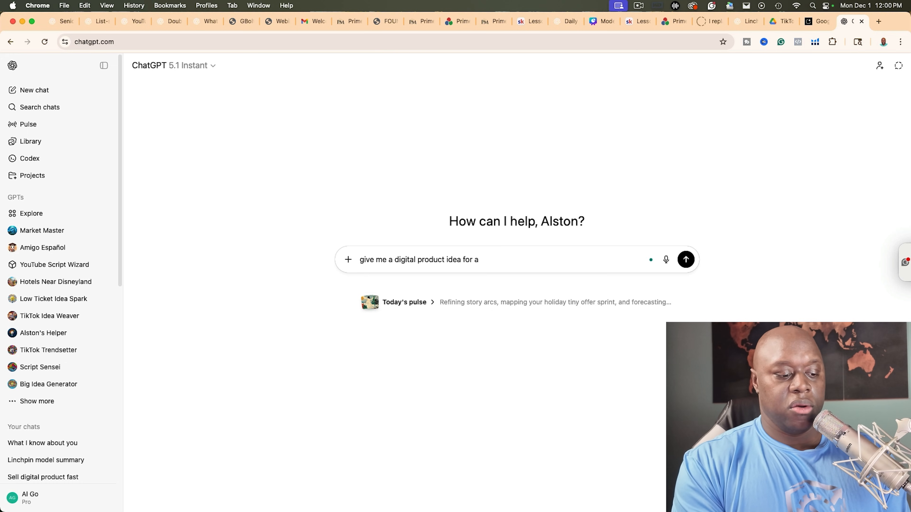
type(" workbook\\")
key("Return")
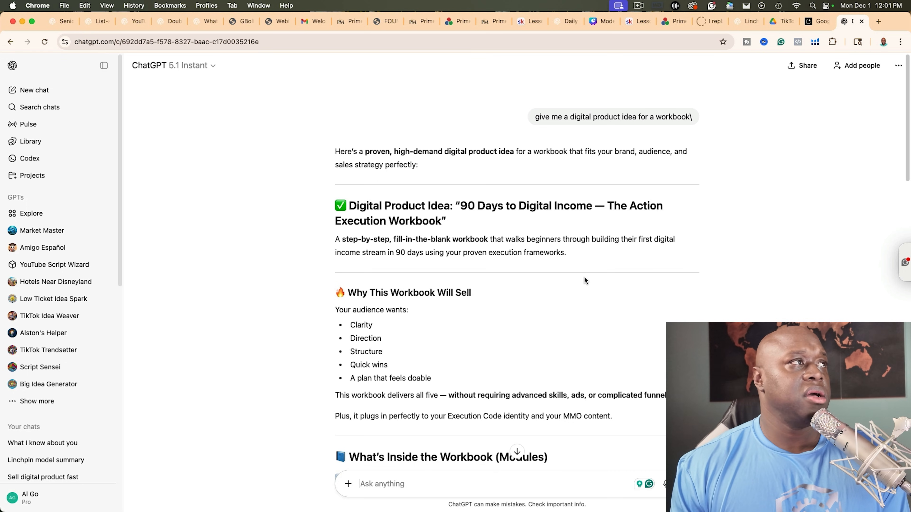
Step: Review the workbook idea and send the follow-up prompt "great give me a summary to enter into nano banana"
scroll(409, 285, "down", 5)
scroll(405, 286, "down", 6)
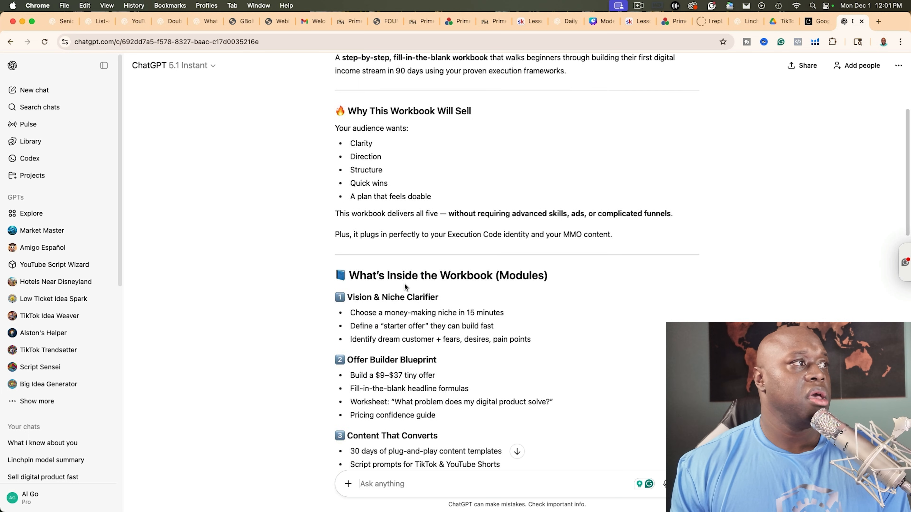
type("great give")
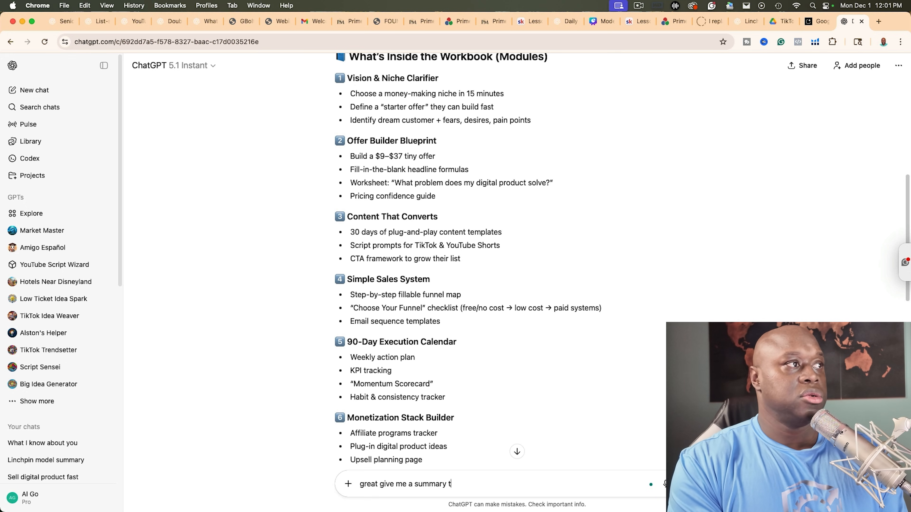
type("me a summary to enter into nano")
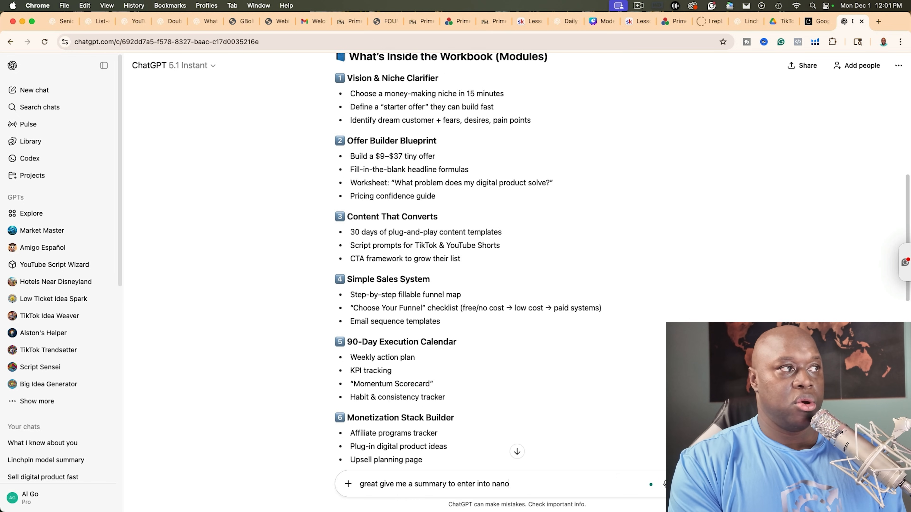
type(" banana")
key("Return")
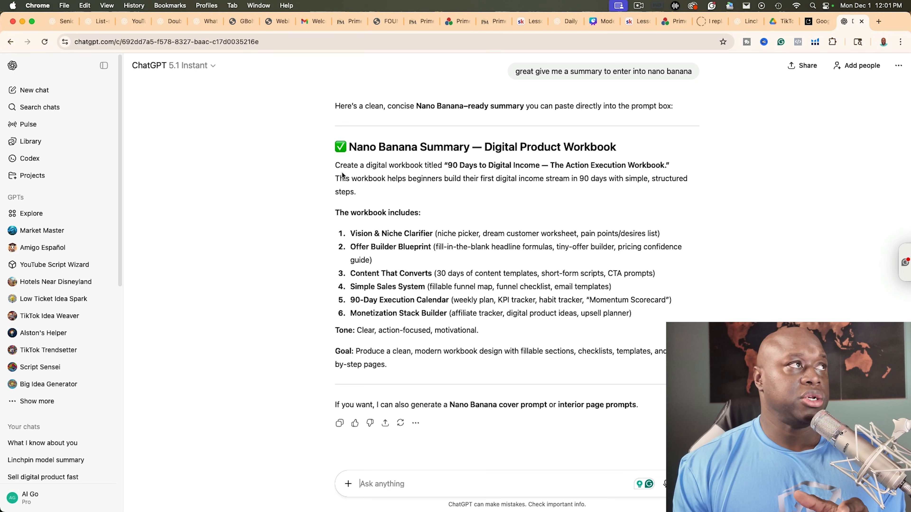
Step: Copy the Nano Banana summary from "Create a digital workbook titled" through the end of the Goal paragraph
left_click_drag(336, 169, 395, 365)
right_click(464, 322)
left_click(492, 330)
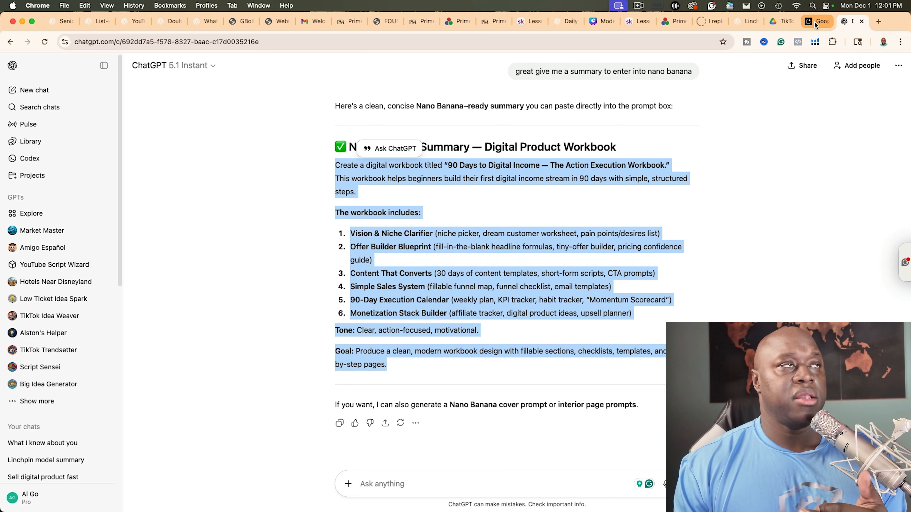
Step: Switch to Google AI Studio, replace the sample banana prompt with the copied workbook summary, and run it
left_click(815, 22)
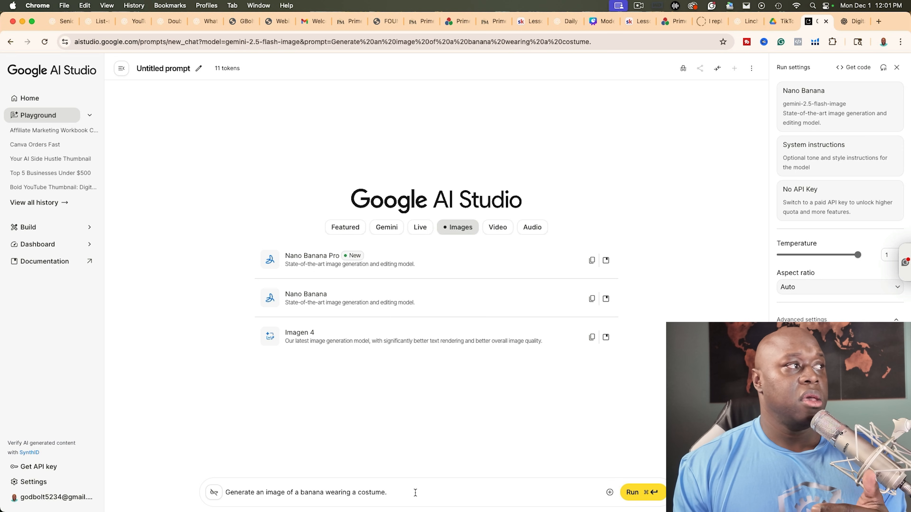
triple_click(380, 493)
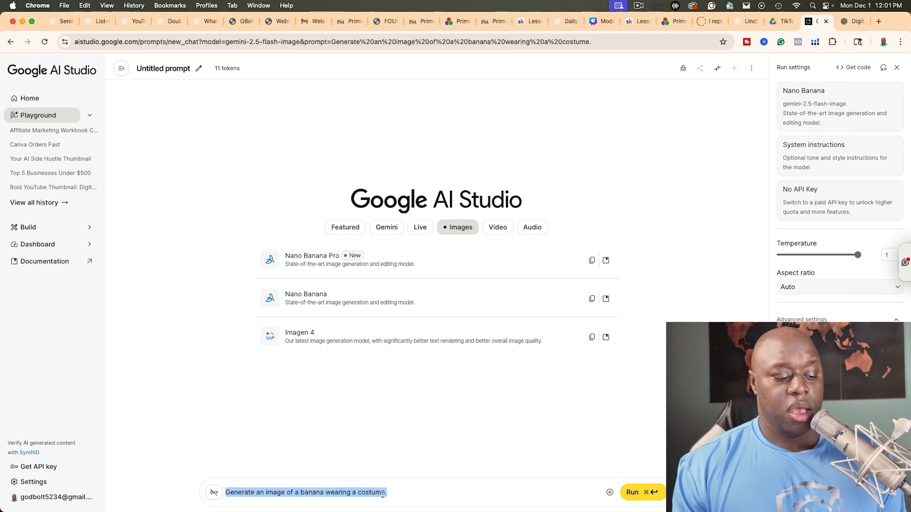
key("super+v")
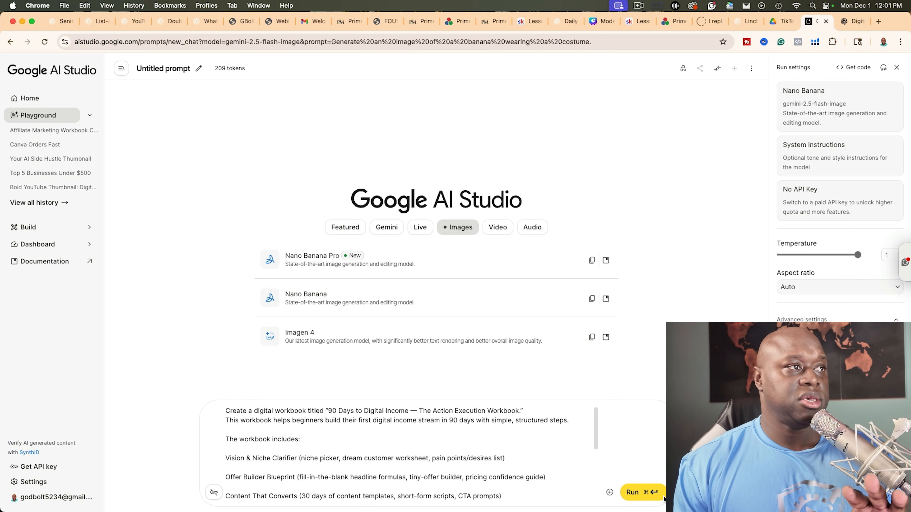
left_click(633, 493)
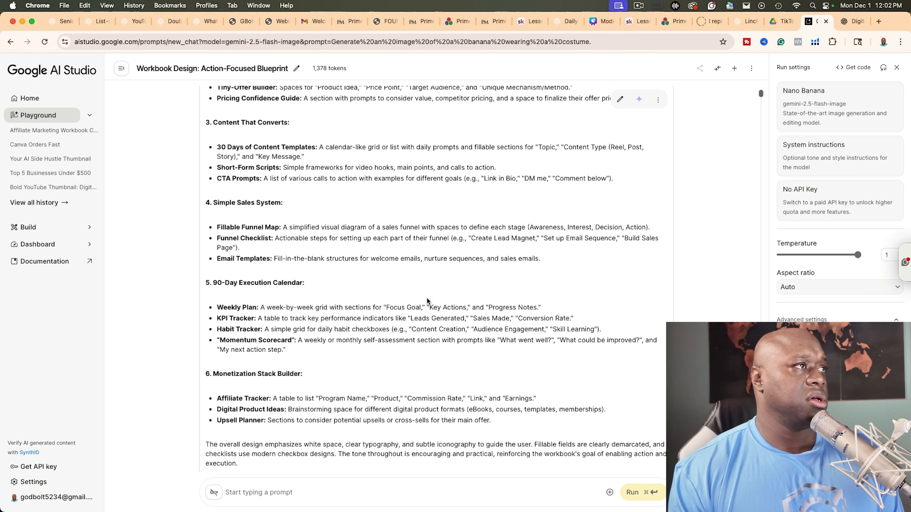
Step: Look over the generated workbook design and run the follow-up prompt "create a wedding in 6 months workbook"
scroll(427, 301, "up", 10)
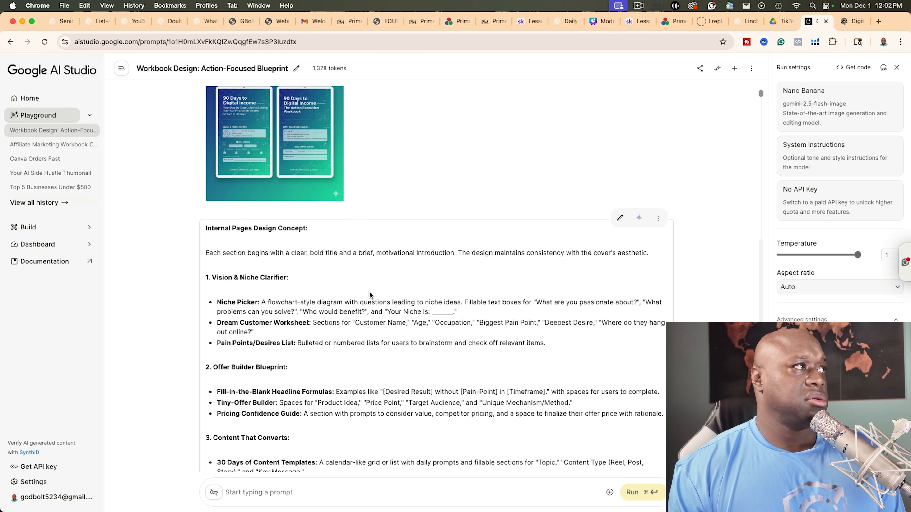
scroll(370, 294, "down", 10)
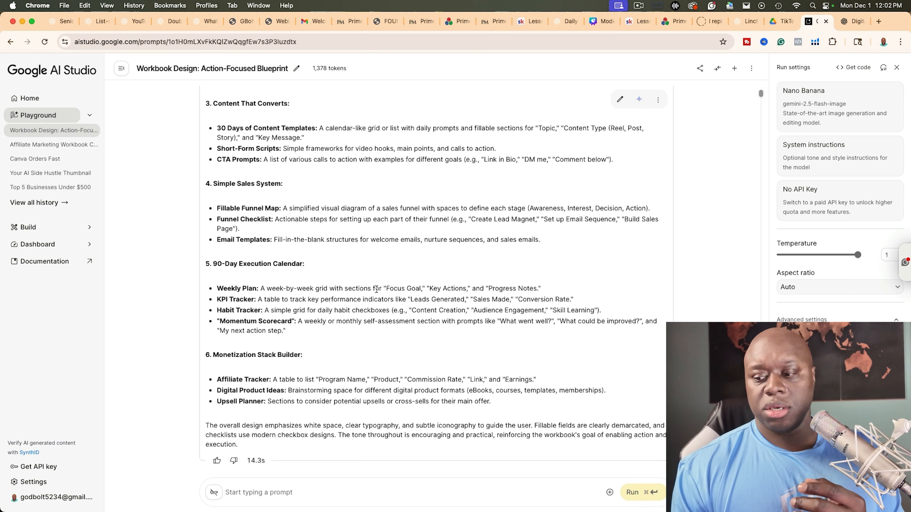
left_click(278, 495)
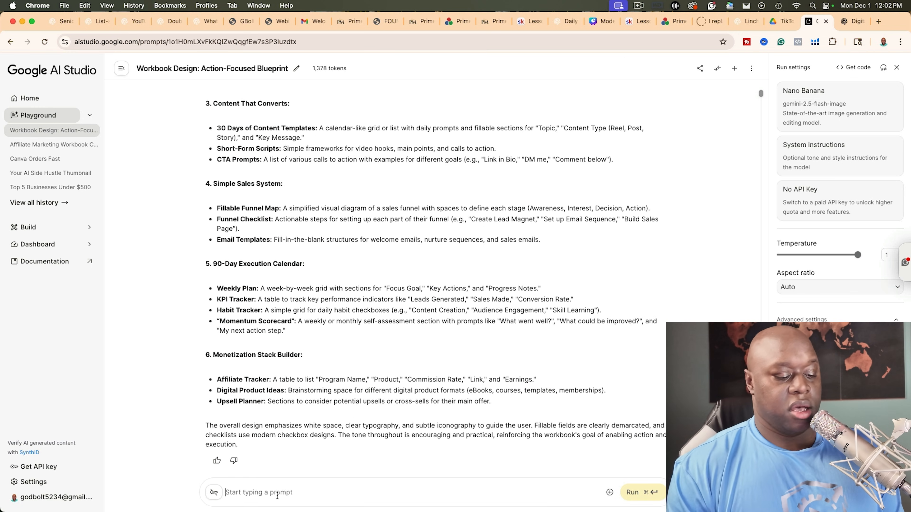
type("c")
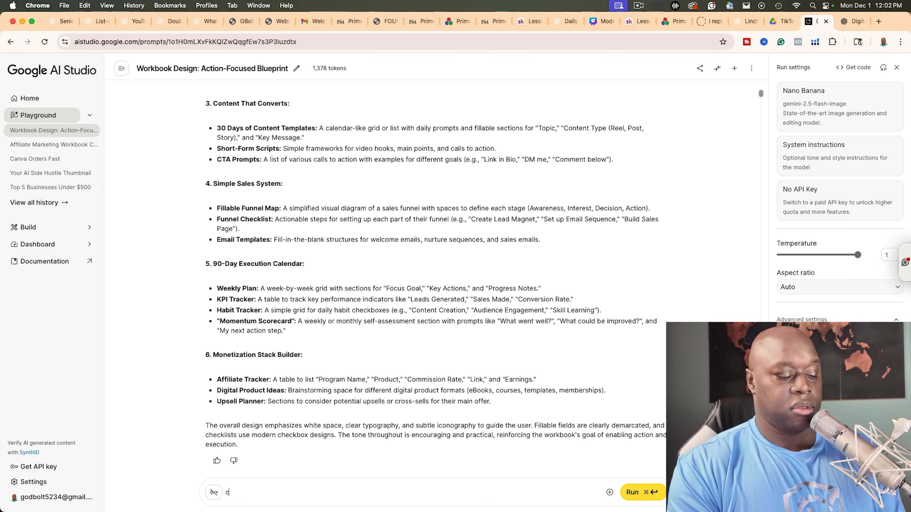
type("reate a wedding ")
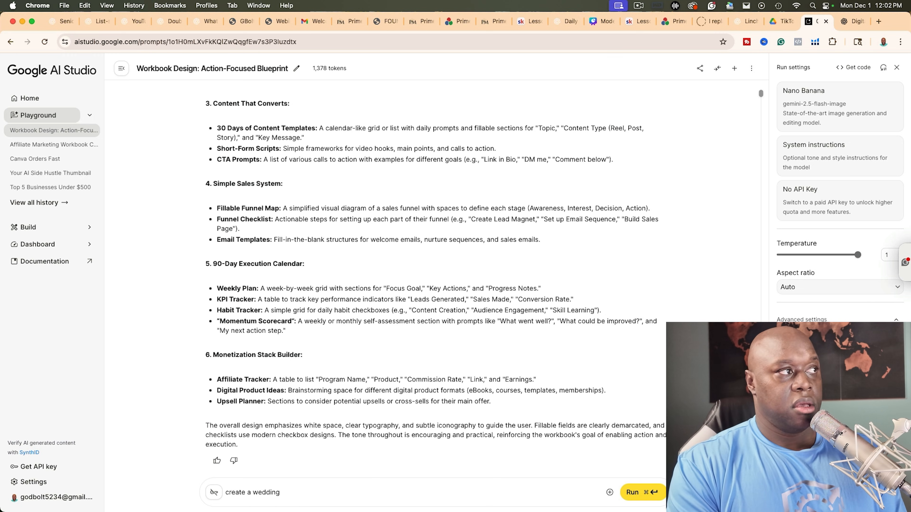
type("in 90 days")
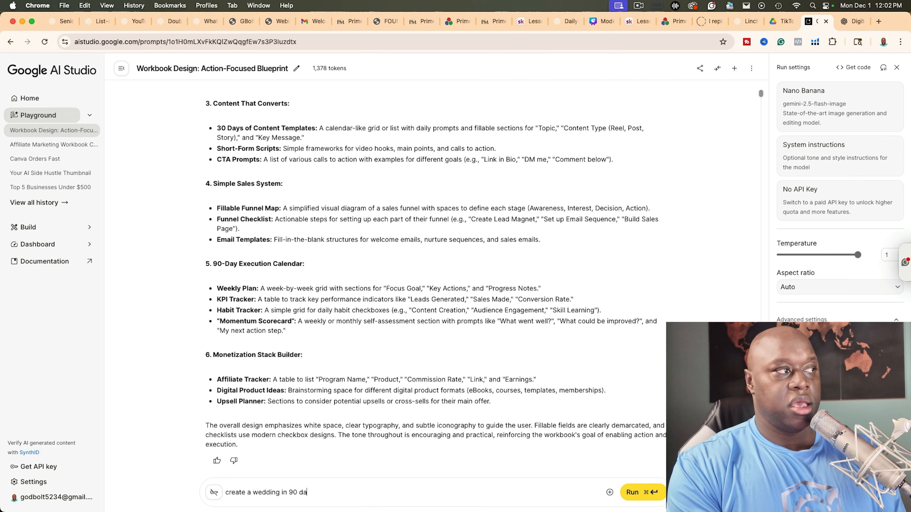
key("BackSpace")
key("BackSpace")
key("BackSpace")
key("BackSpace")
key("BackSpace")
key("BackSpace")
key("BackSpace")
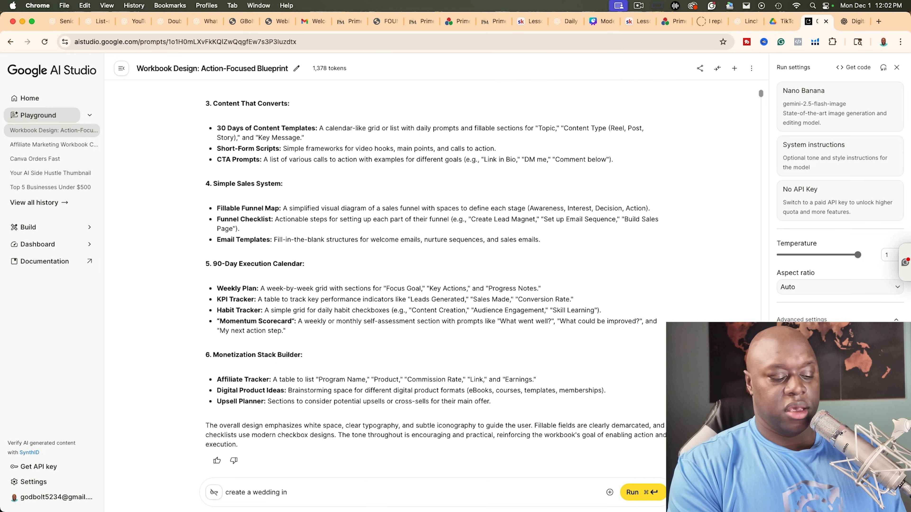
type("6 m")
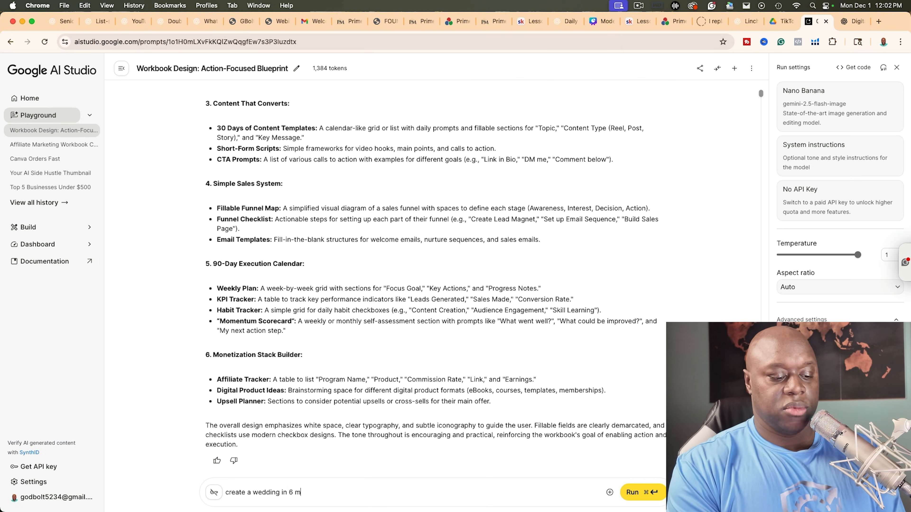
type("onths work")
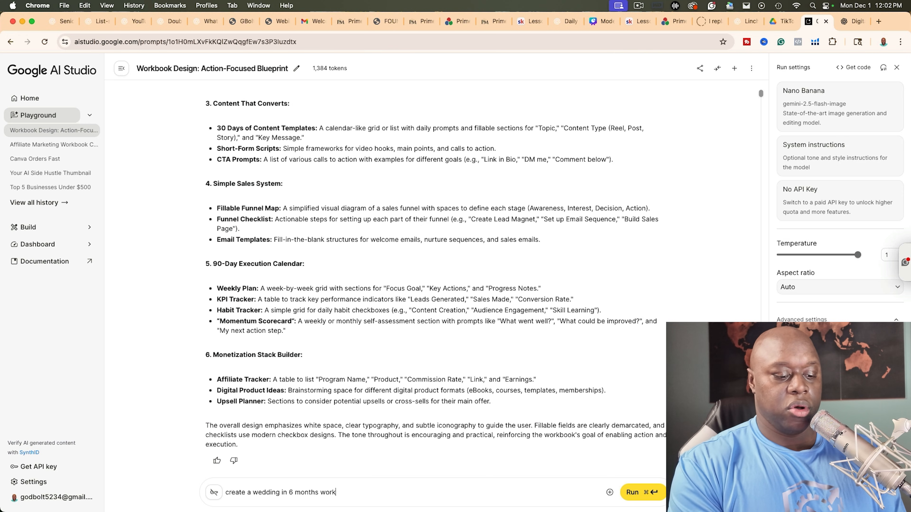
type("book")
key("Return")
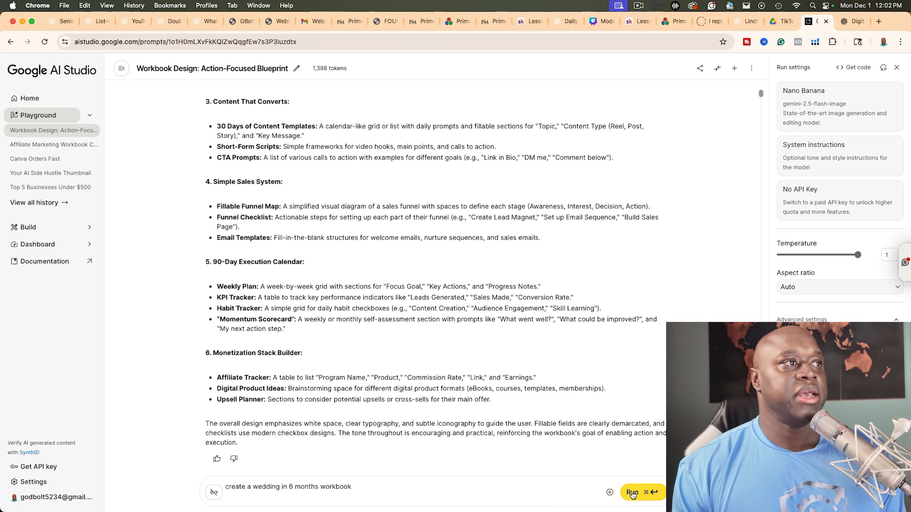
left_click(649, 489)
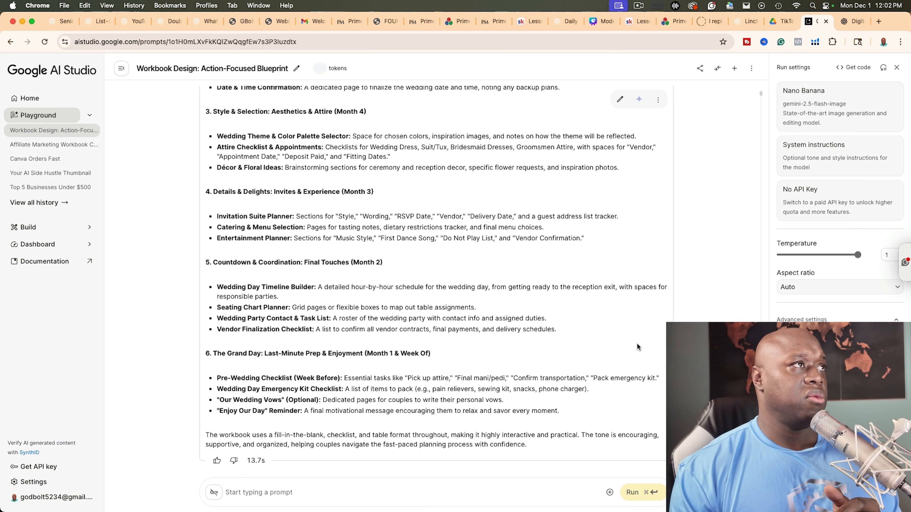
Step: Open Canva in a new browser tab and create a new Doc
scroll(636, 342, "up", 4)
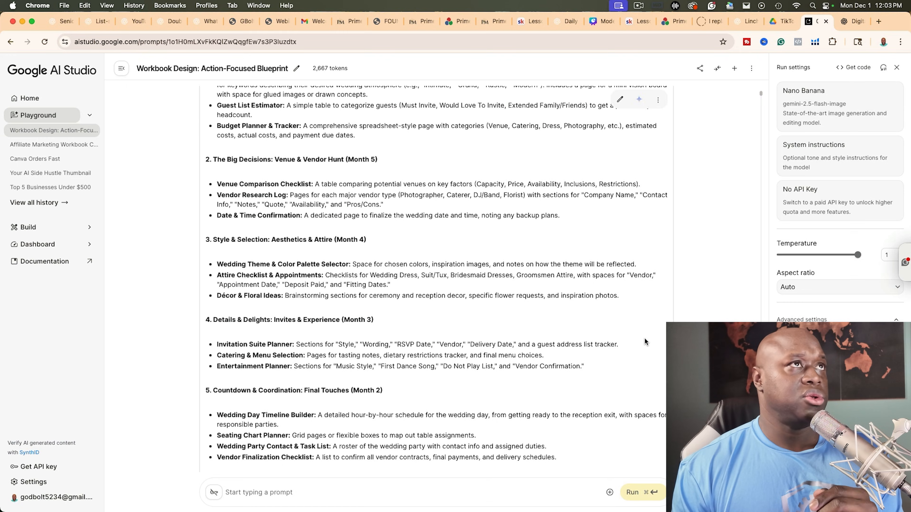
left_click(879, 21)
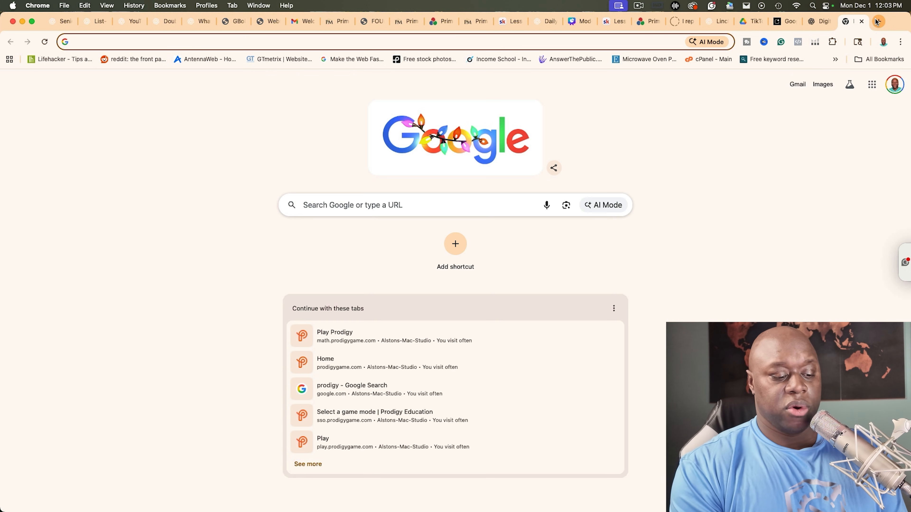
type("ca")
key("Return")
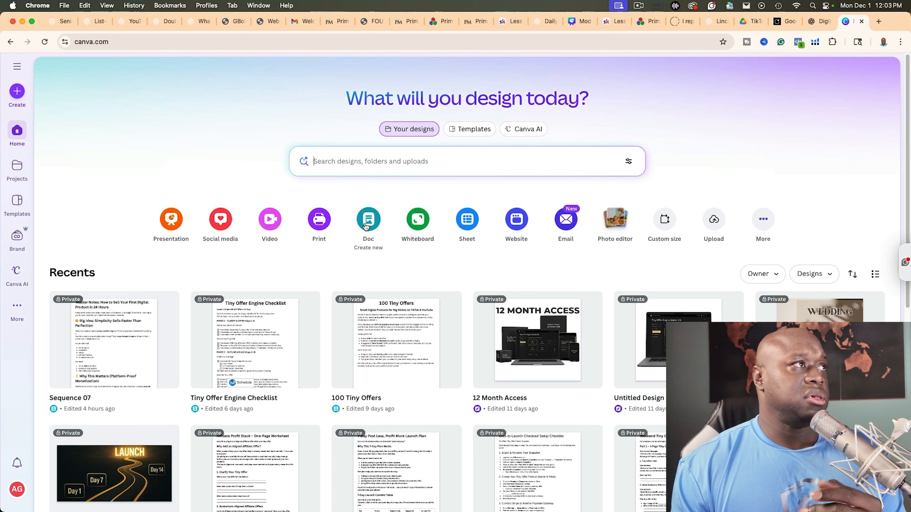
left_click(368, 224)
Step: Return to Google AI Studio and examine the wedding workbook's cover image and internal page outline
left_click(781, 21)
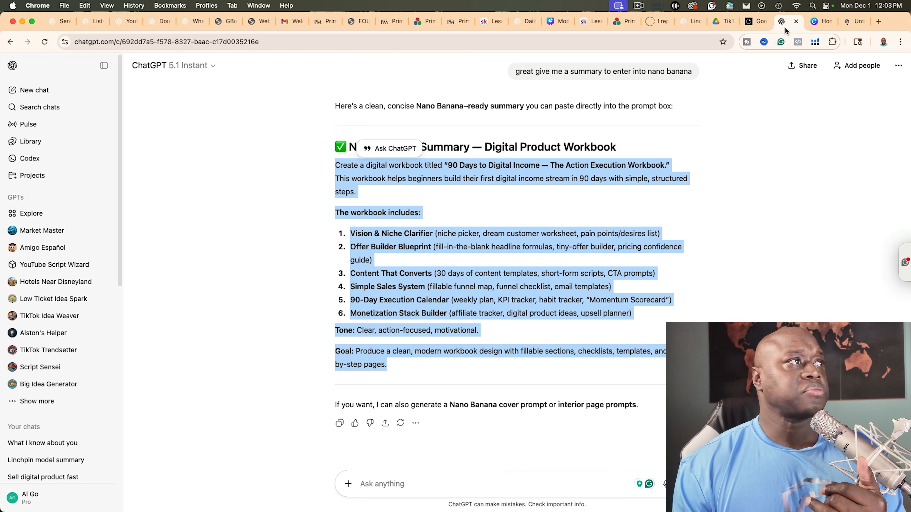
left_click(756, 23)
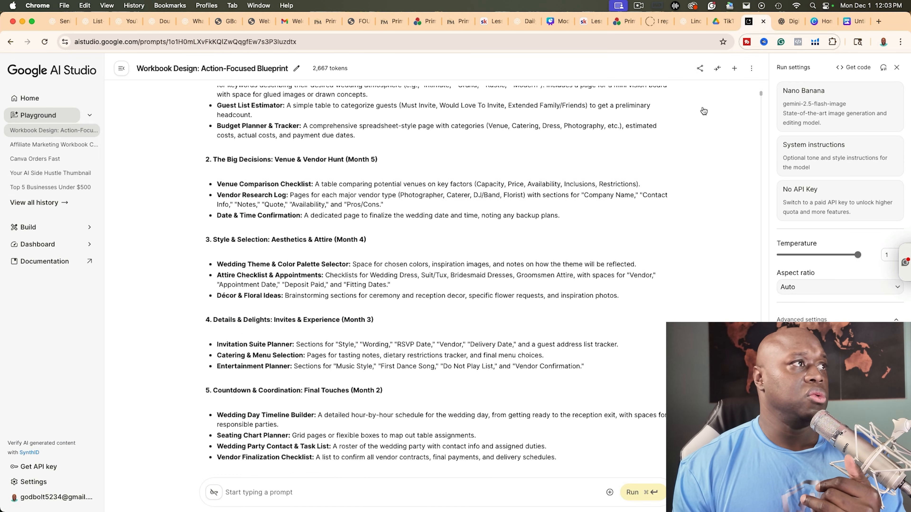
scroll(460, 269, "up", 10)
scroll(461, 271, "down", 15)
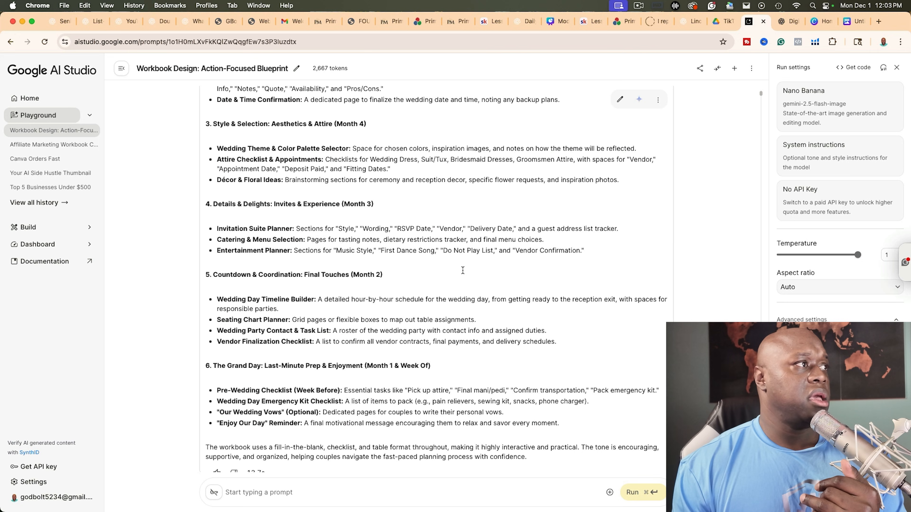
scroll(462, 276, "up", 10)
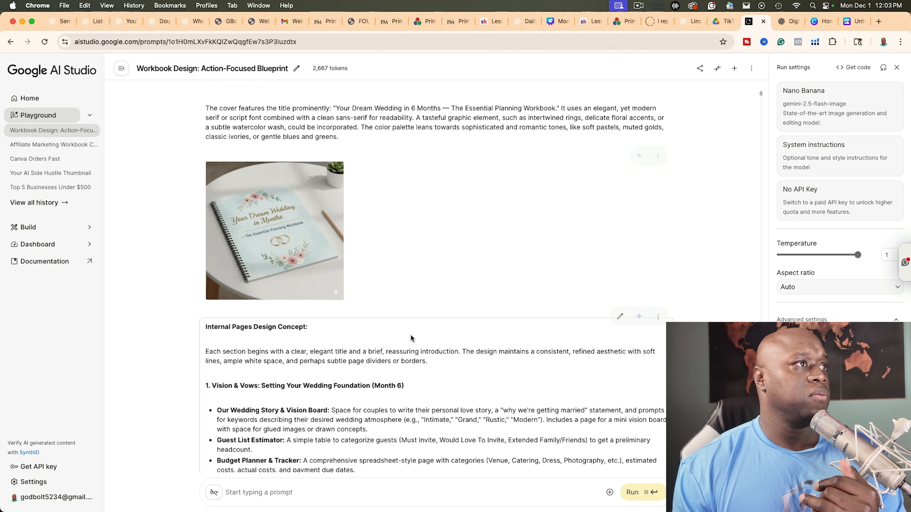
scroll(409, 336, "down", 1)
left_click_drag(217, 261, 338, 264)
left_click(331, 193)
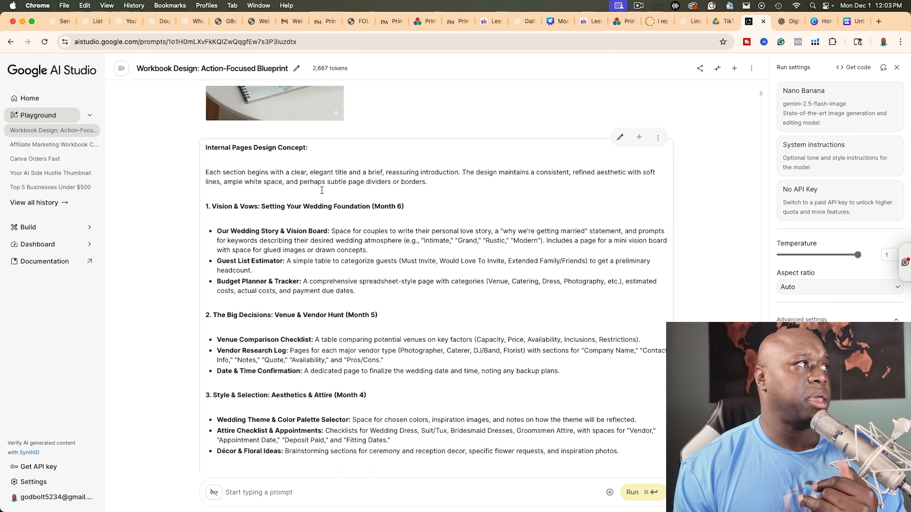
Step: Run the follow-up prompt "i am going to put this into canva please create a deatiled workbook for wedding planning"
left_click(275, 492)
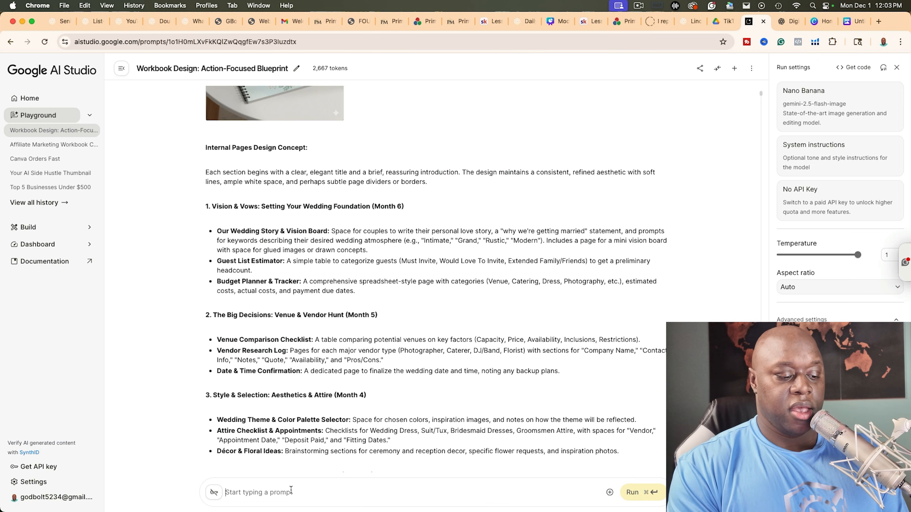
type("i am going to put this into")
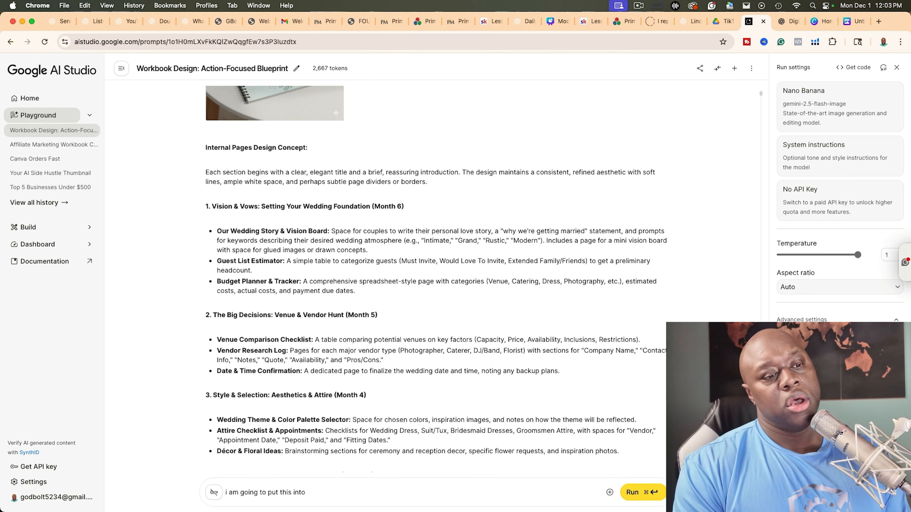
type("ca")
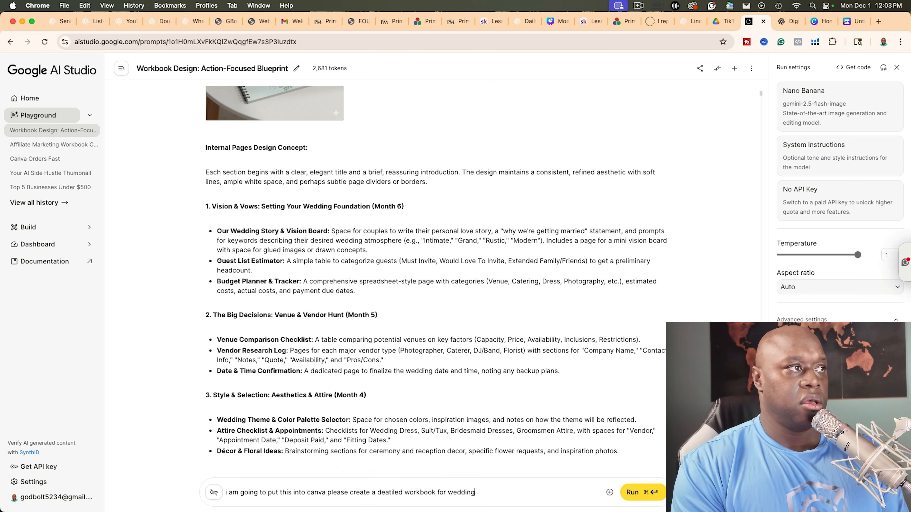
type("ng")
key("Return")
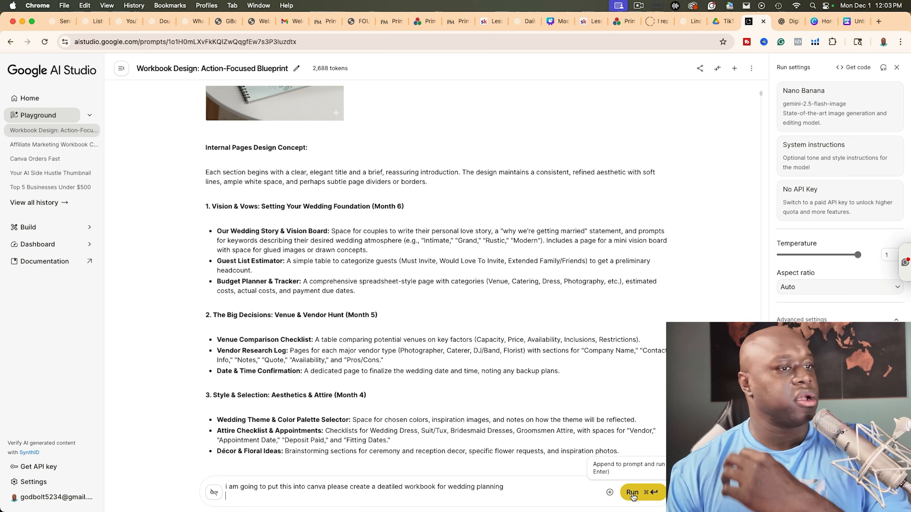
left_click(656, 498)
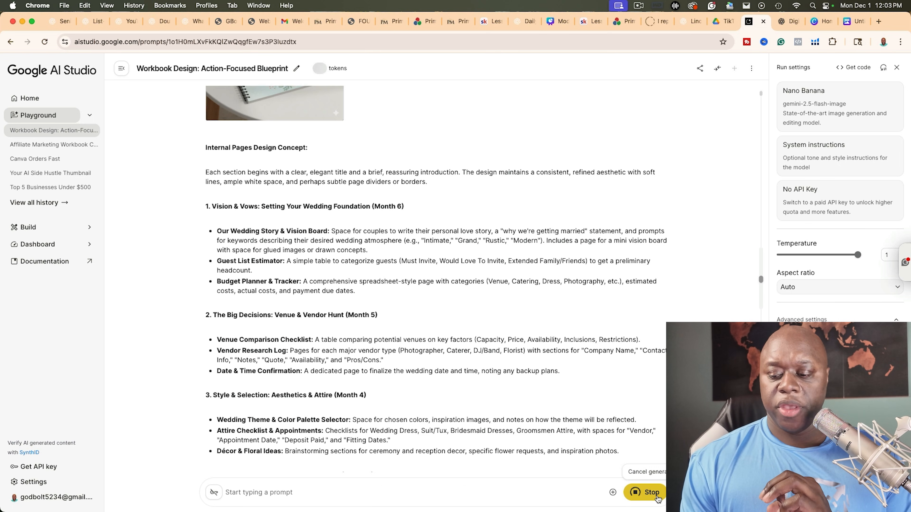
Step: Look over the generated wedding planning workbook and select its text from the Section 1 heading onward
scroll(424, 364, "down", 10)
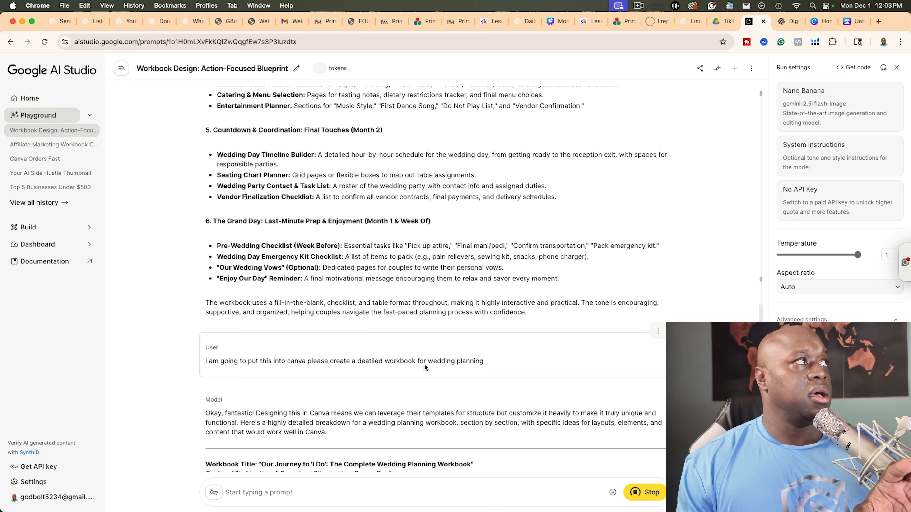
scroll(424, 364, "down", 20)
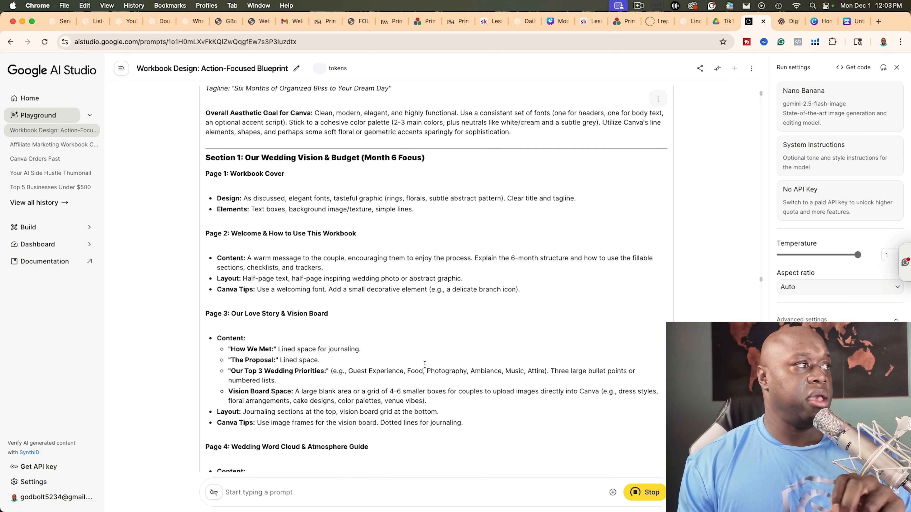
scroll(424, 365, "up", 12)
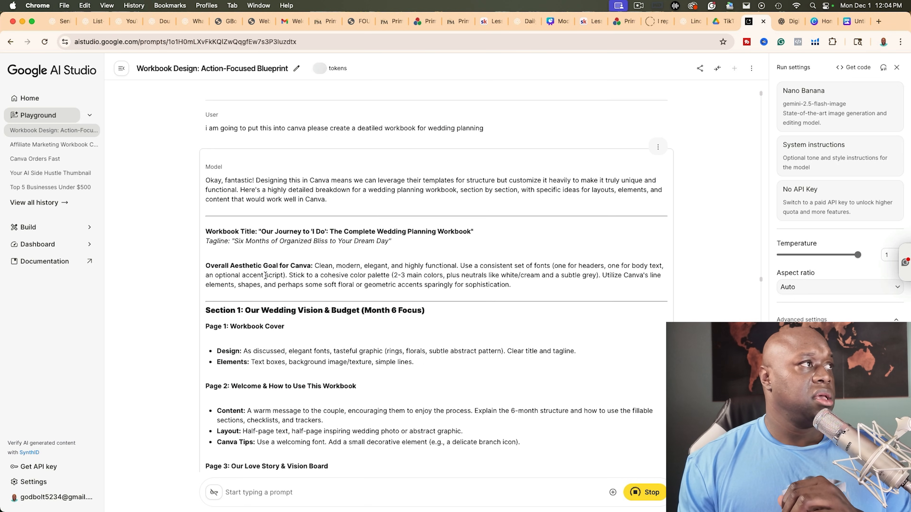
left_click_drag(207, 311, 450, 372)
scroll(452, 376, "down", 15)
scroll(451, 373, "down", 20)
scroll(450, 373, "down", 6)
Step: Switch to the Canva home page, search the existing designs for "workbook", and browse the template suggestions
left_click(822, 23)
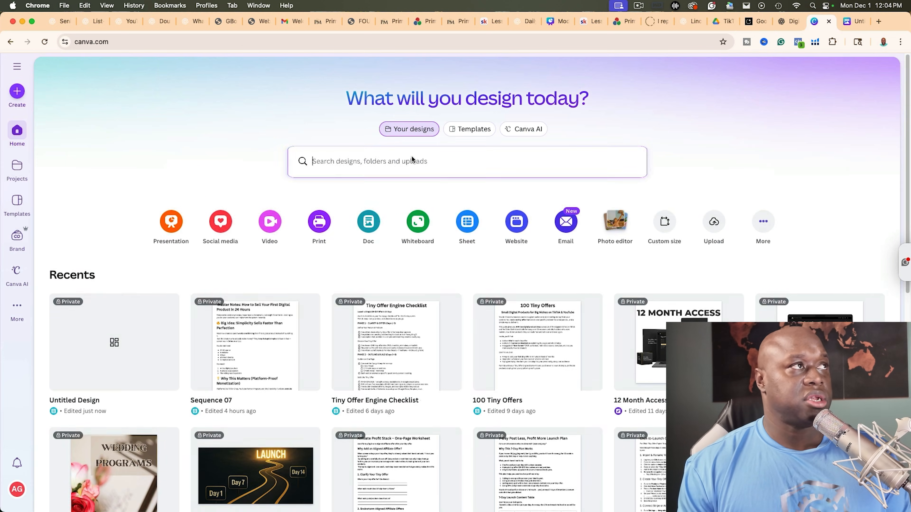
left_click(411, 157)
type("workbb")
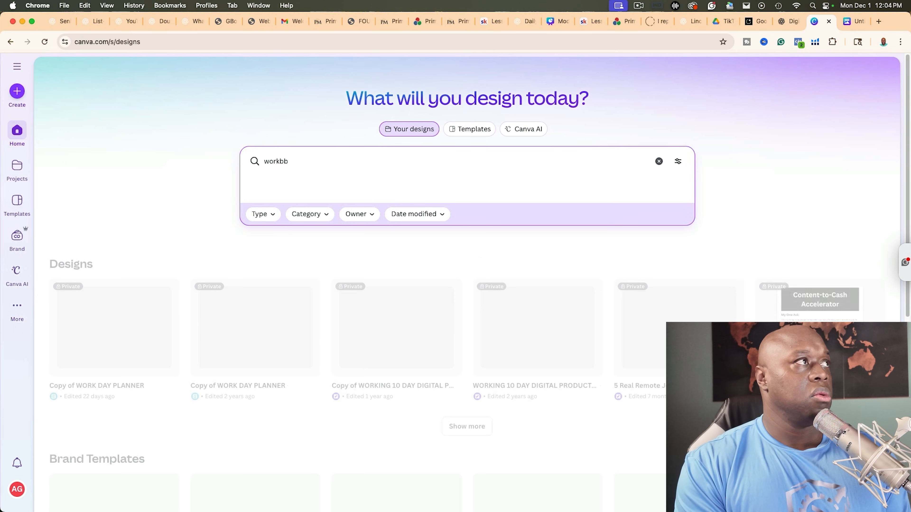
double_click(264, 161)
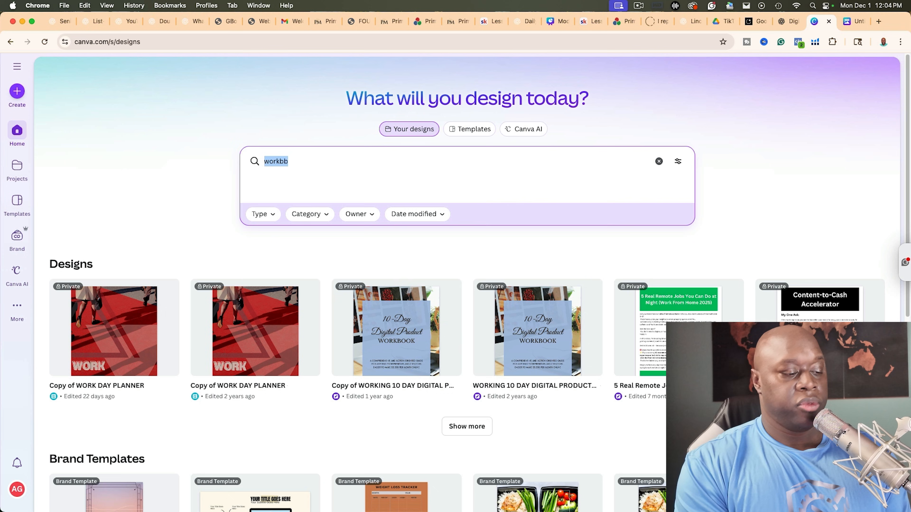
type("workboo")
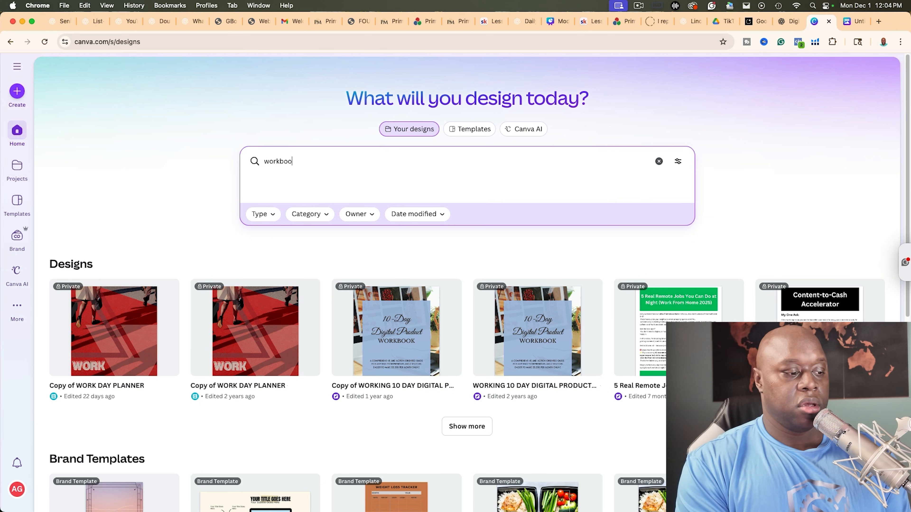
type("k")
left_click(488, 130)
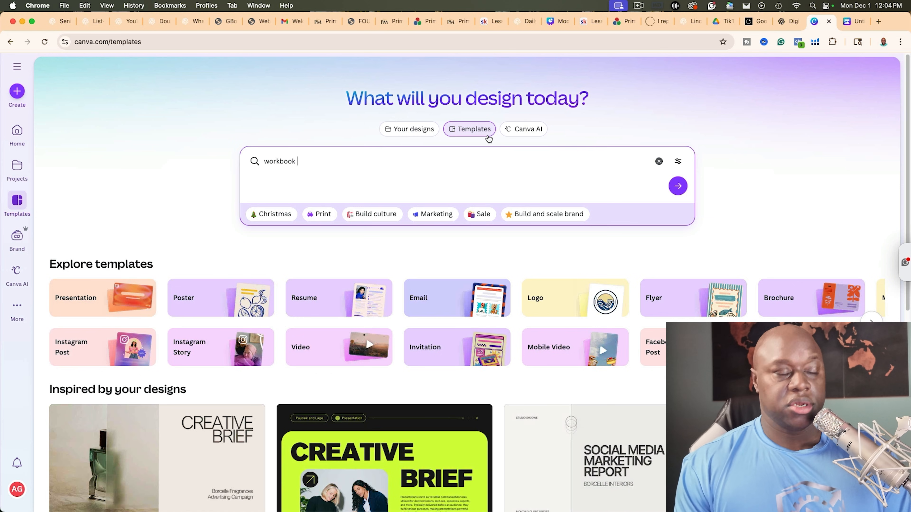
scroll(356, 258, "down", 8)
scroll(355, 252, "up", 10)
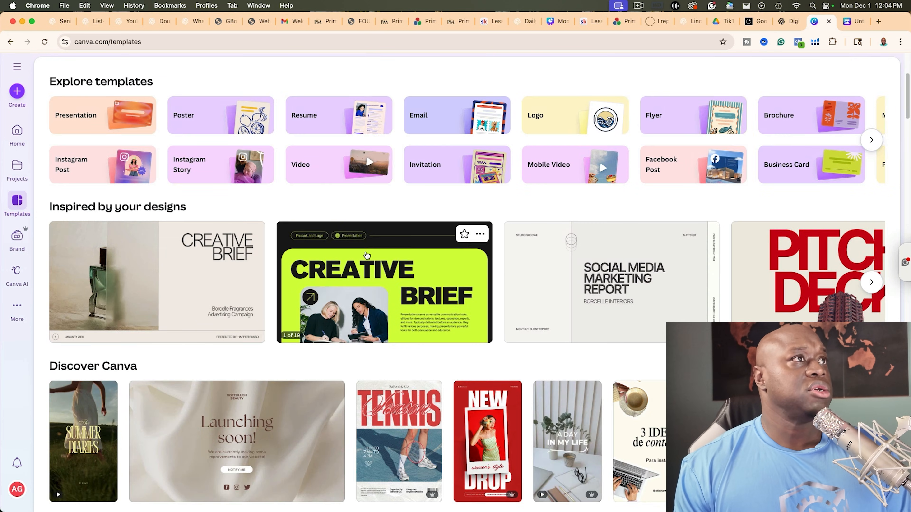
Step: Return to Google AI Studio, extend the workbook selection through the end of Page 39, and copy it
left_click(782, 22)
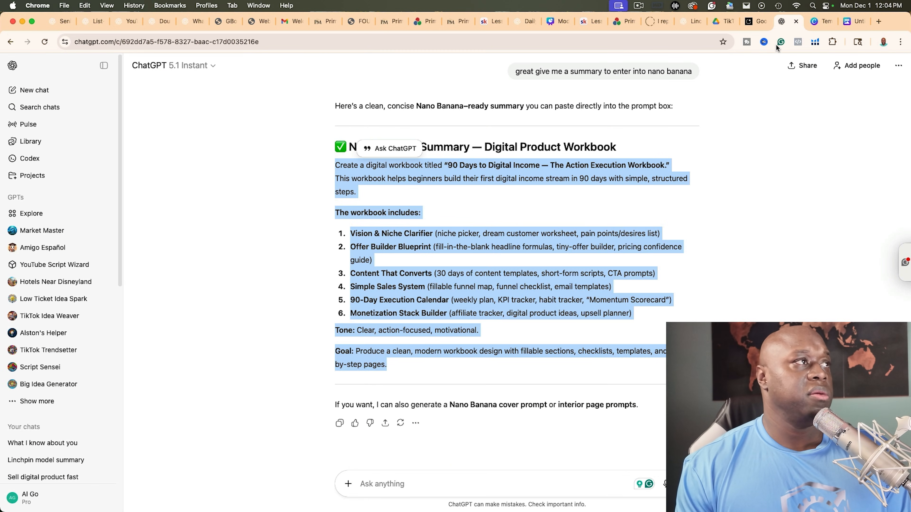
left_click(757, 21)
scroll(406, 252, "down", 10)
scroll(405, 255, "up", 4)
scroll(405, 255, "up", 18)
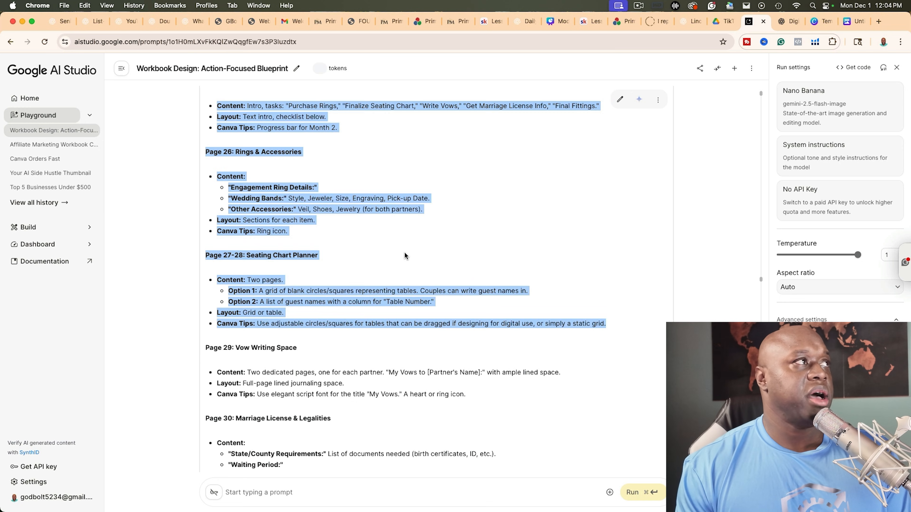
scroll(404, 255, "down", 10)
scroll(405, 255, "down", 10)
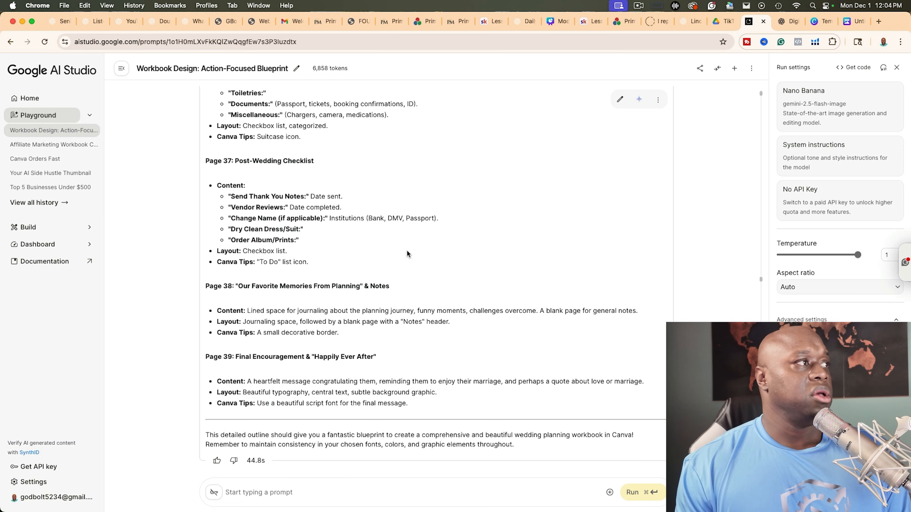
left_click(428, 400, "shift")
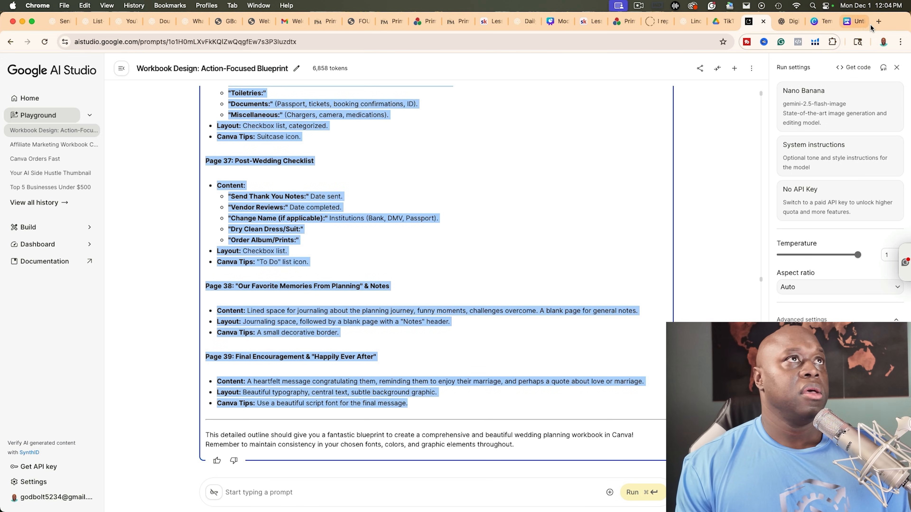
Step: Switch to the untitled Canva Doc, paste the copied workbook outline, and look through it back to Section 1
left_click(851, 22)
key("super+v")
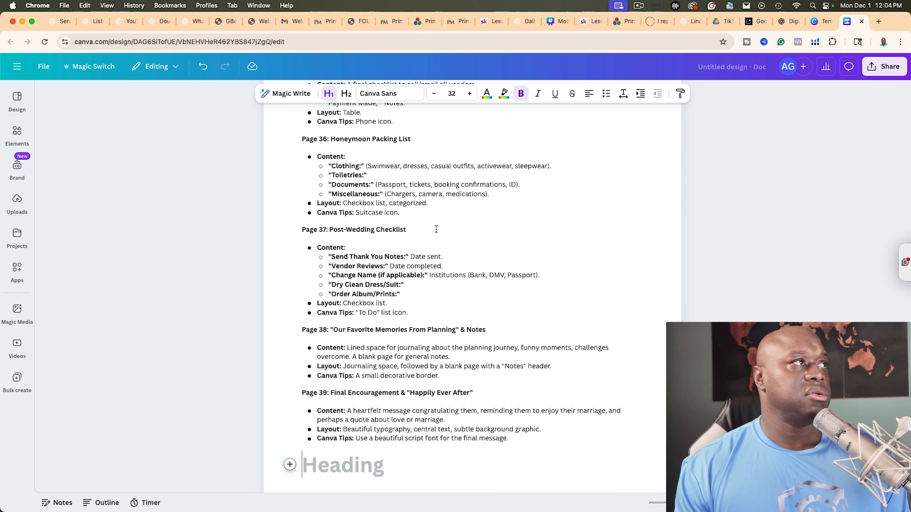
scroll(353, 270, "up", 20)
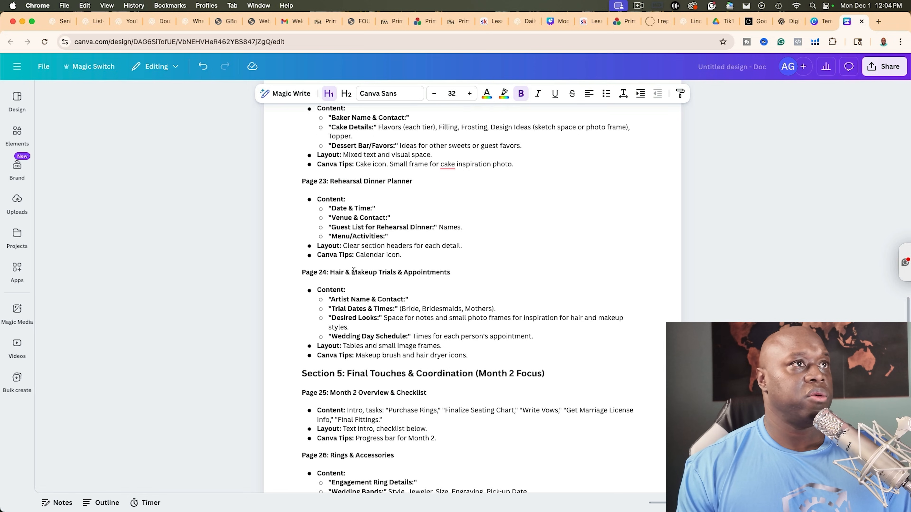
scroll(353, 270, "up", 10)
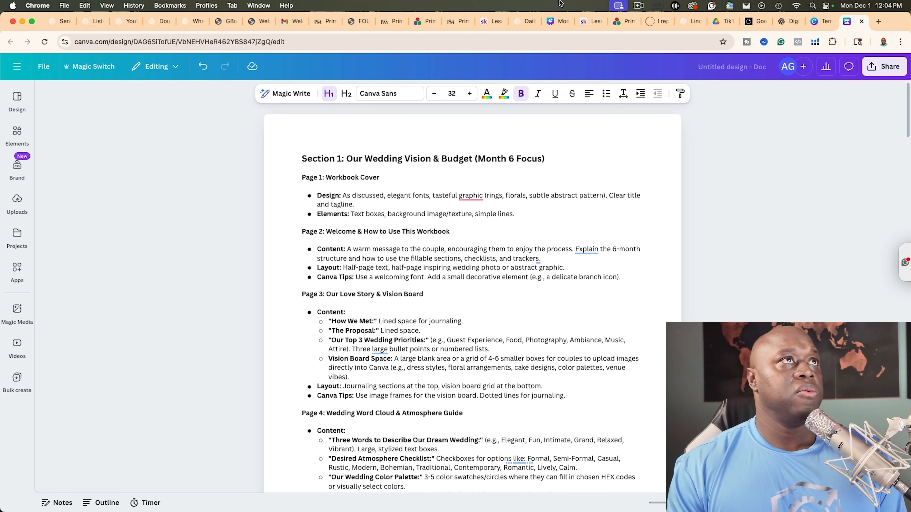
Step: Return to Google AI Studio and run the prompt "ok great now make me a wedding planning 6 month checklist"
left_click(754, 21)
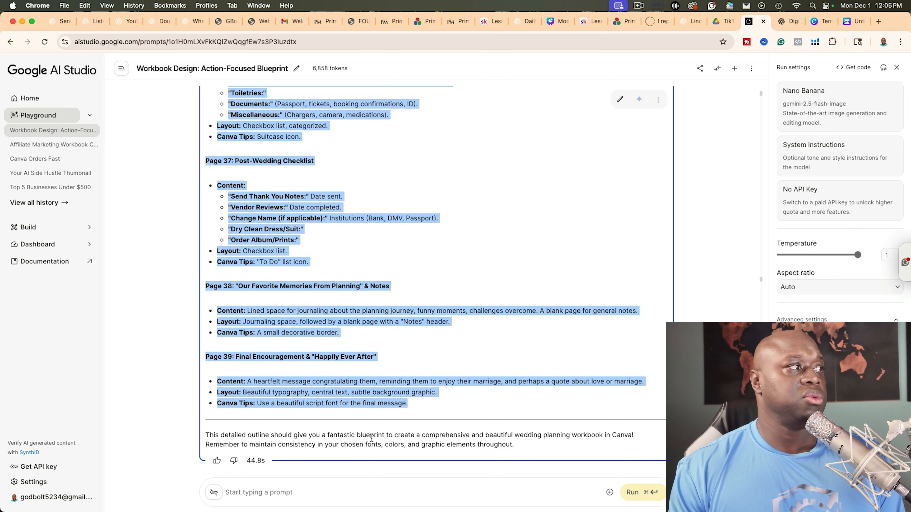
left_click(278, 492)
type("ok")
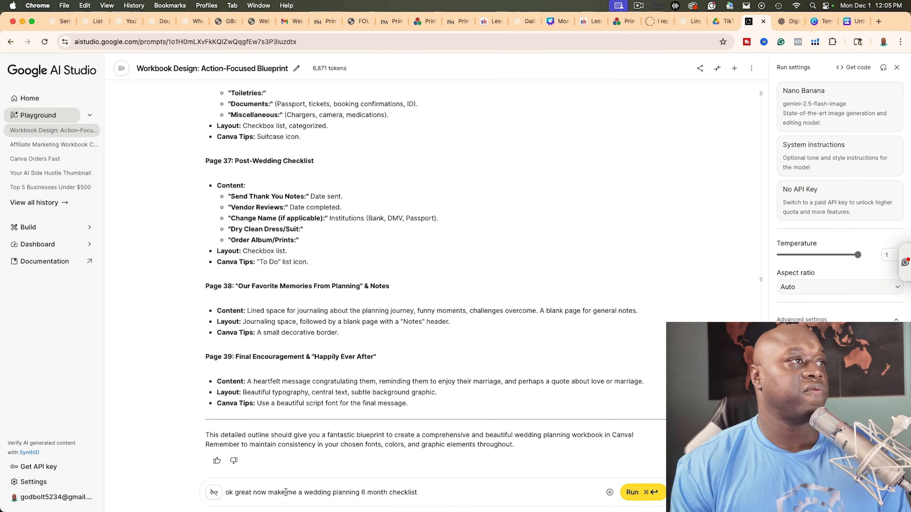
left_click(635, 492)
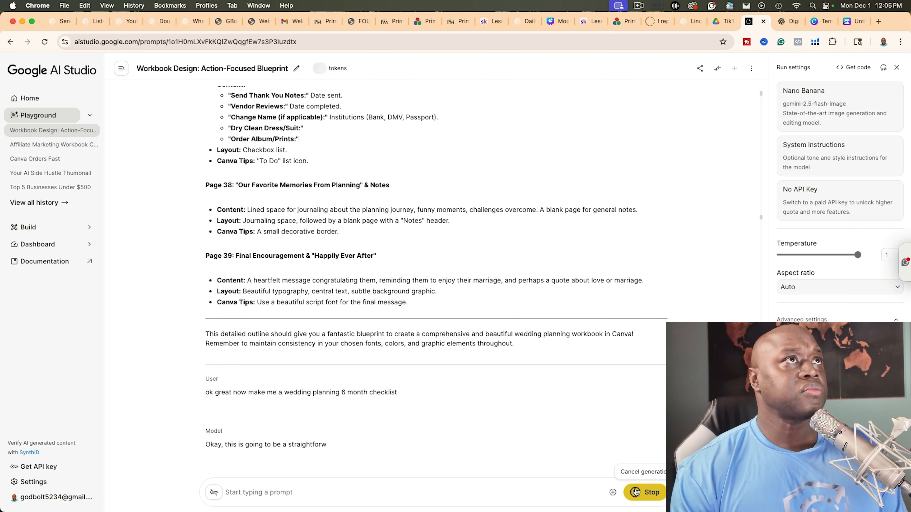
Step: Go back to the Canva home page and create another new blank Doc
left_click(827, 25)
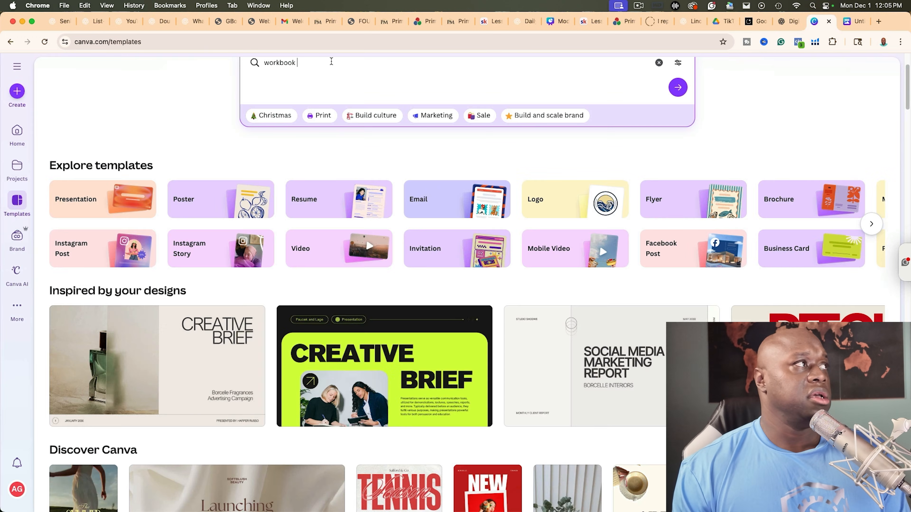
scroll(205, 126, "up", 4)
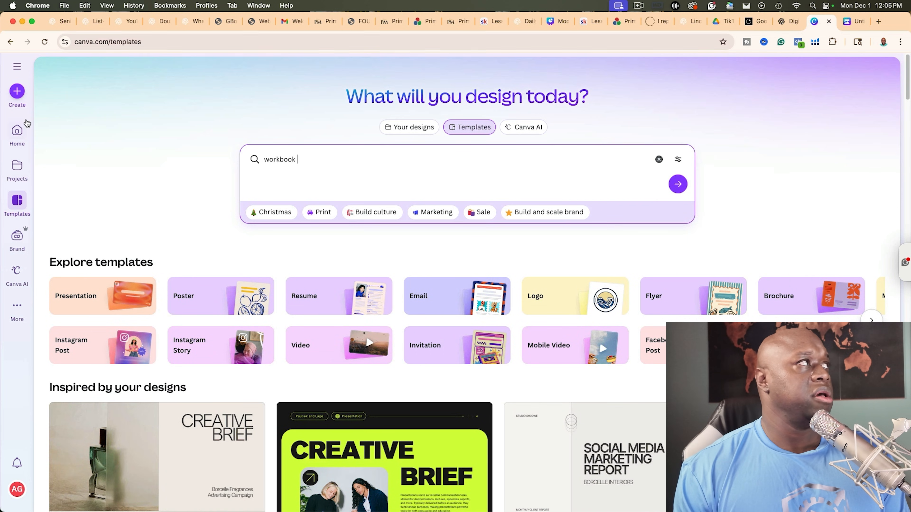
scroll(199, 84, "down", 1)
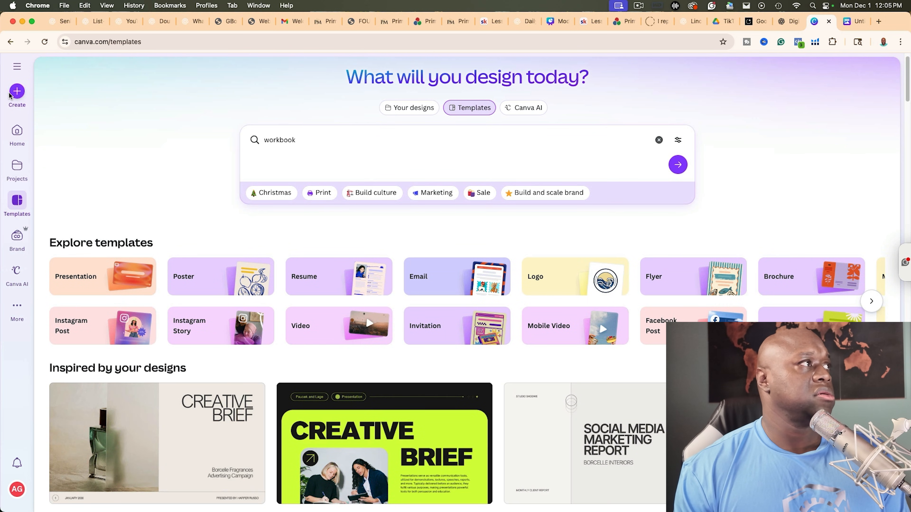
left_click(17, 66)
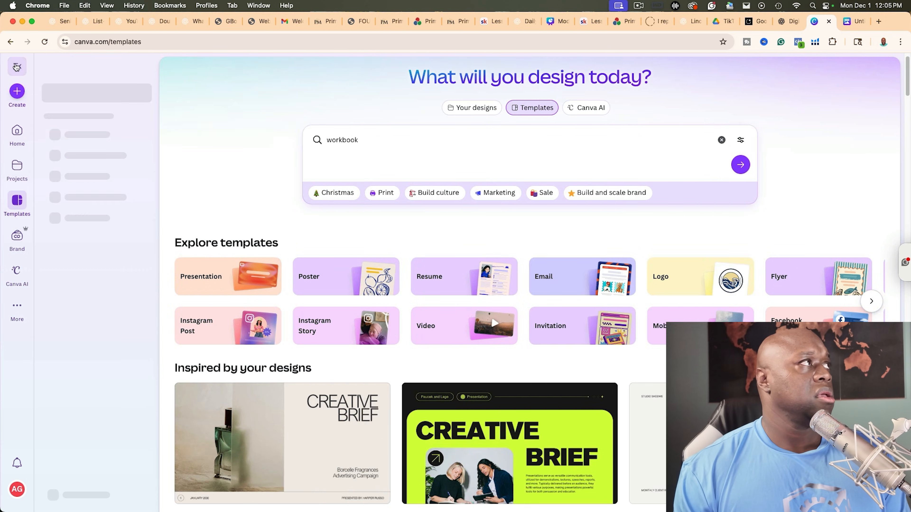
left_click(61, 68)
left_click(429, 220)
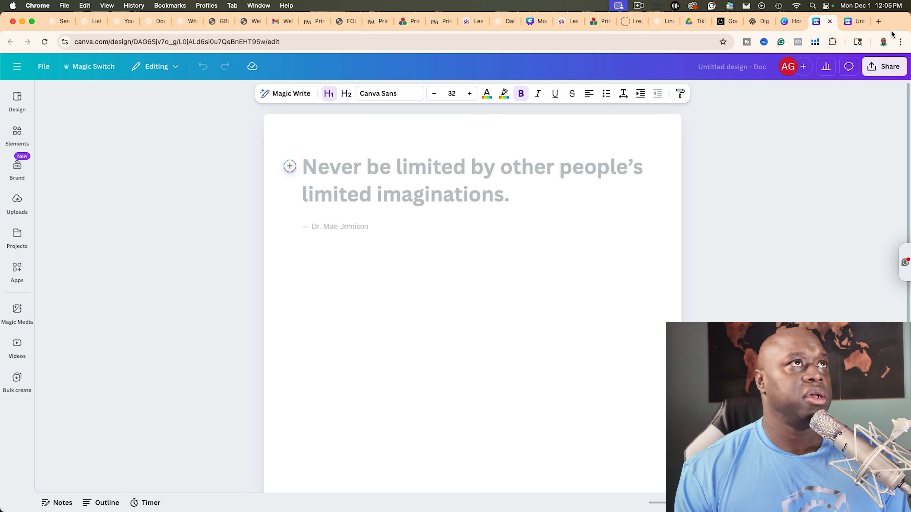
Step: Return to Google AI Studio and copy the wedding checklist from its "Wedding Planning Checklist: 6 Months to "I Do"" title through the bonus tip
left_click(760, 22)
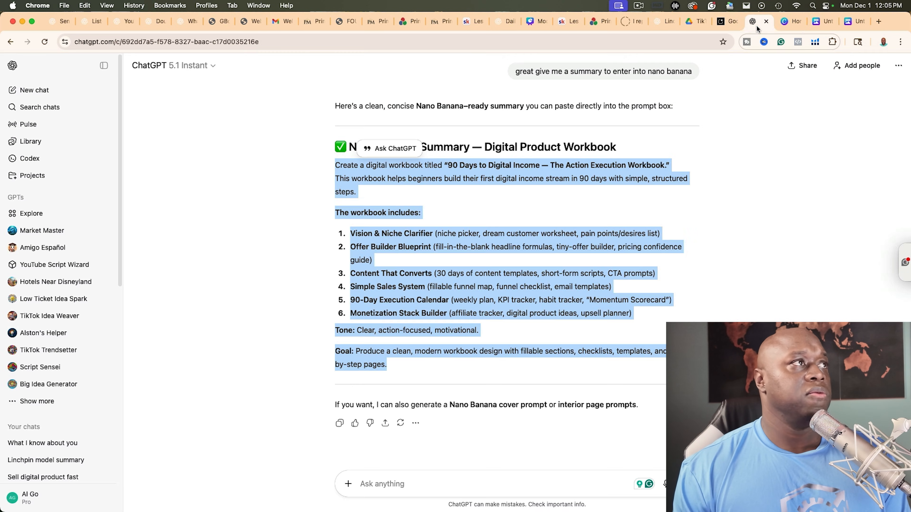
left_click(729, 24)
scroll(467, 291, "down", 10)
scroll(465, 292, "up", 15)
scroll(466, 293, "up", 2)
scroll(327, 347, "down", 1)
left_click_drag(207, 352, 339, 370)
left_click(340, 371)
left_click_drag(208, 352, 433, 436)
left_click(432, 436)
left_click_drag(315, 439, 206, 166)
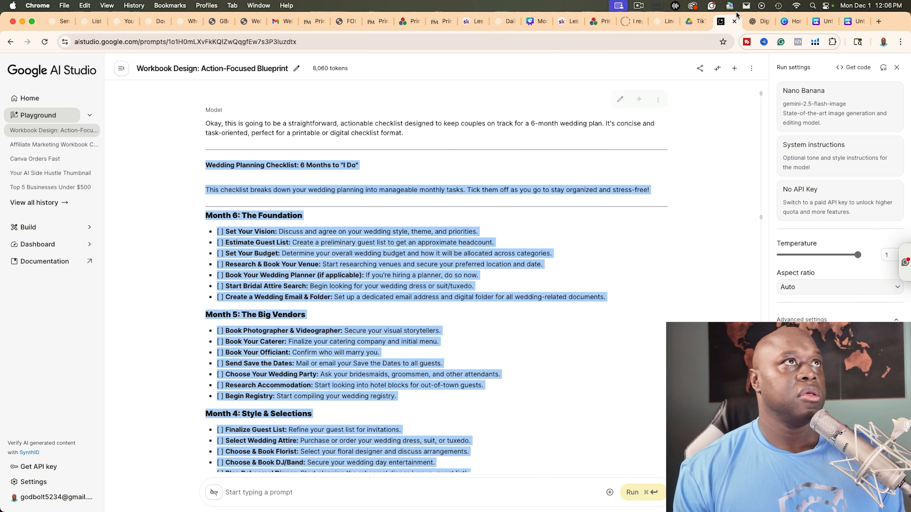
Step: Paste the checklist into the new blank Canva Doc and format the Month 1 tasks as a numbered list
left_click(854, 22)
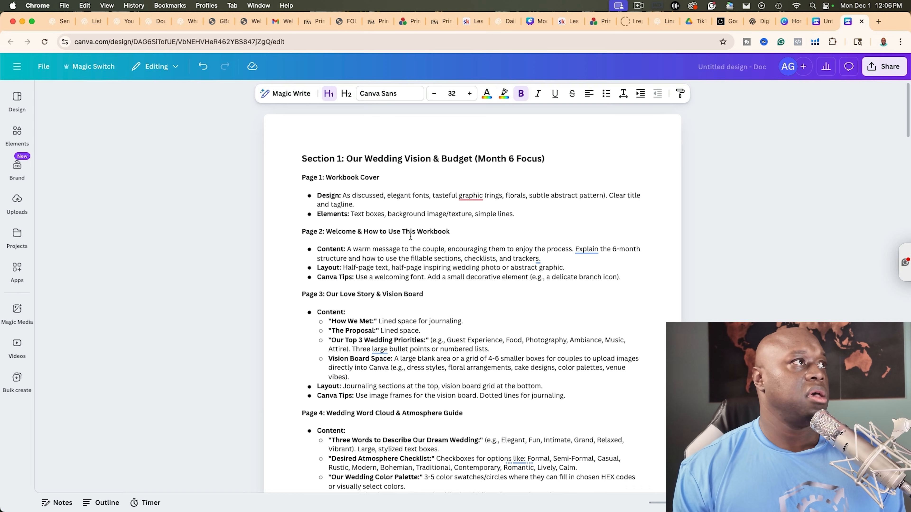
left_click(831, 24)
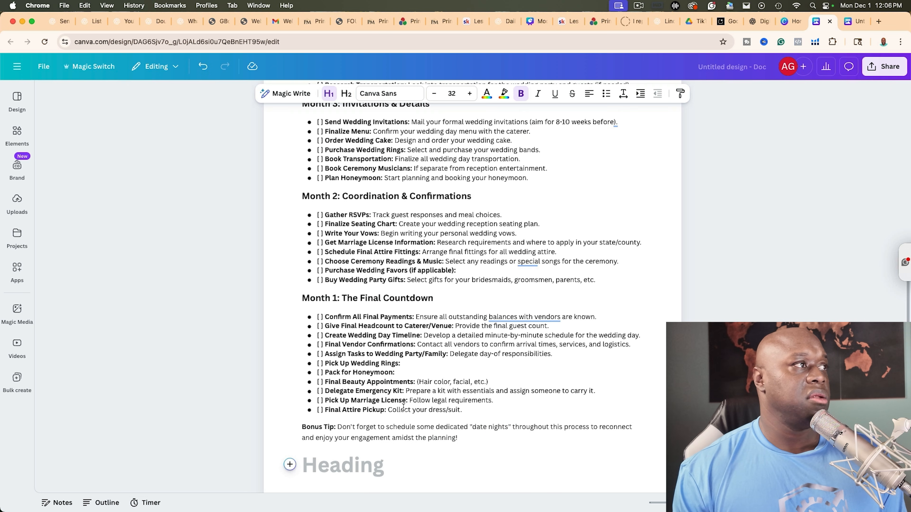
left_click_drag(463, 409, 314, 319)
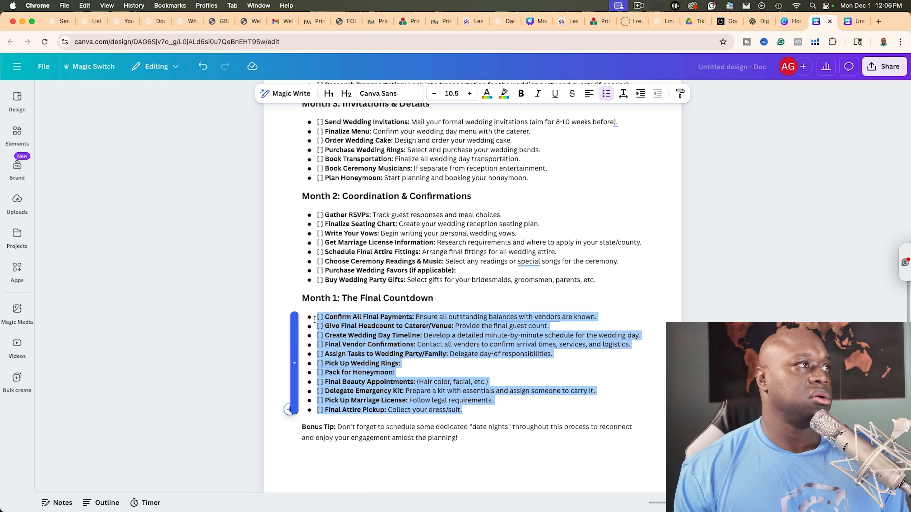
left_click(574, 94)
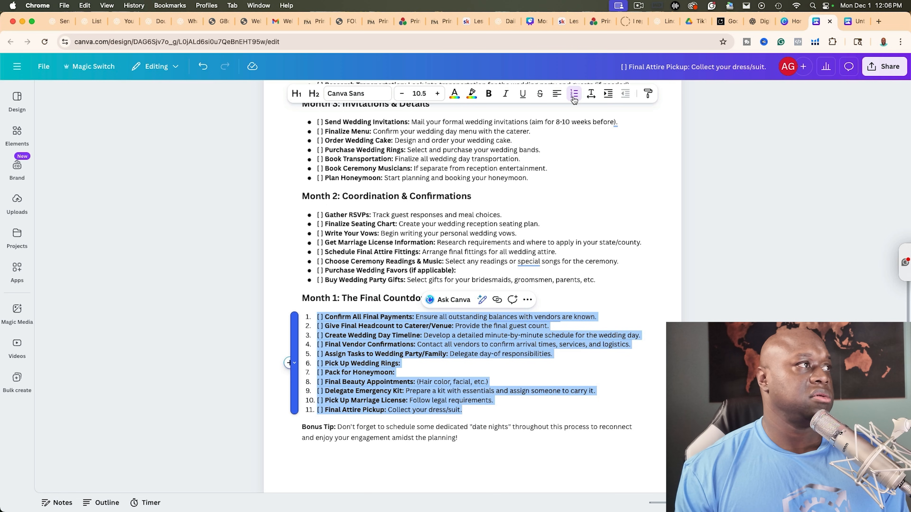
Step: Format the Month 1 and Month 2 task lists in the wedding checklist as checkbox lists
left_click(574, 94)
left_click(338, 317)
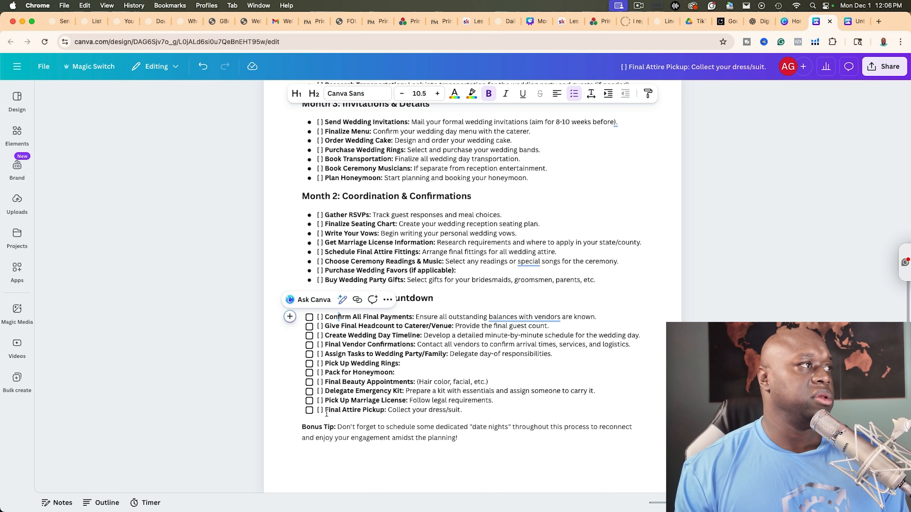
left_click_drag(596, 279, 317, 215)
left_click(575, 95)
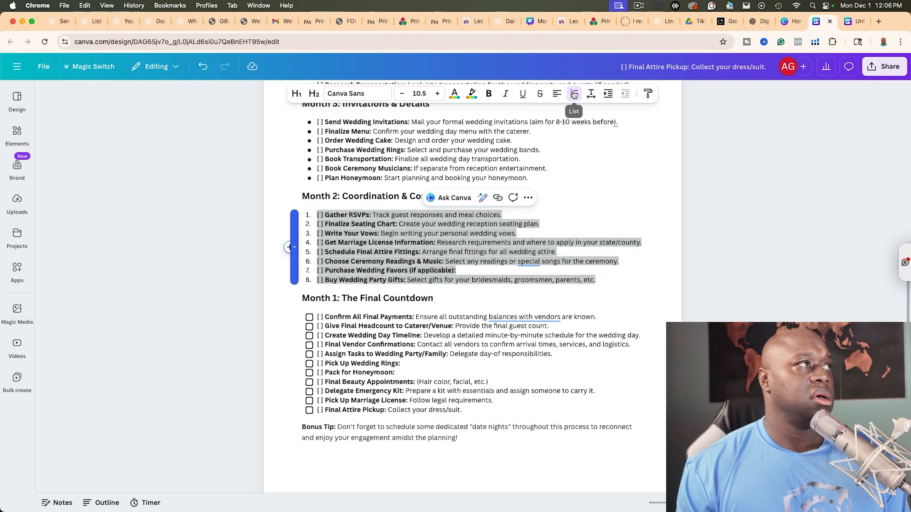
left_click(574, 94)
left_click(555, 179)
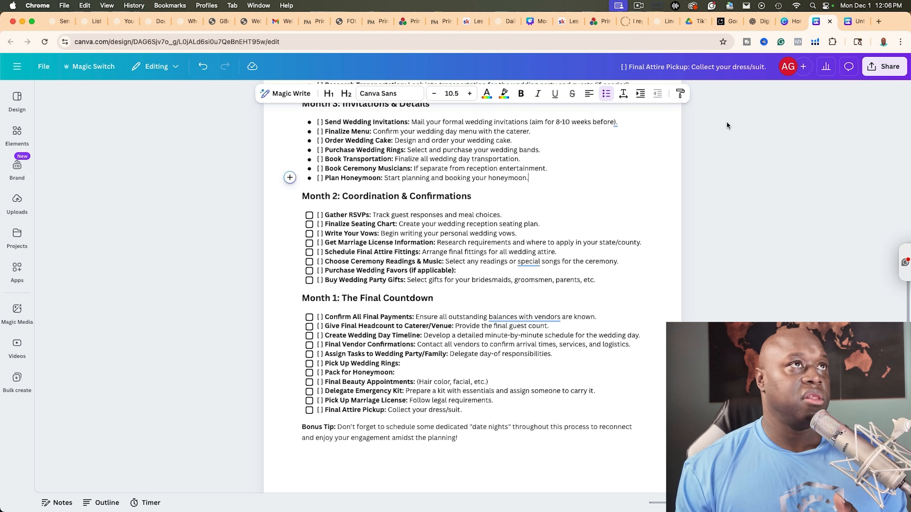
Step: Format the tasks under "Month 3: Invitations & Details" as a checkbox list
left_click(878, 73)
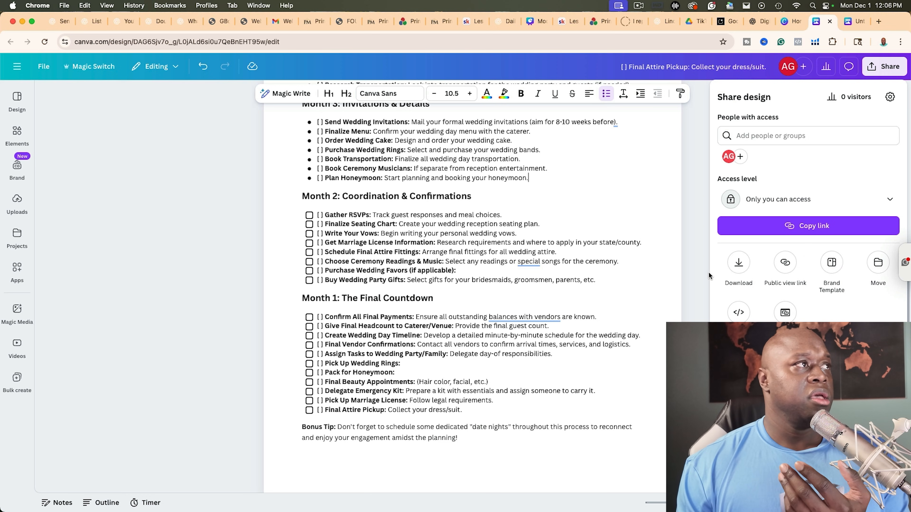
left_click(506, 272)
scroll(516, 268, "up", 6)
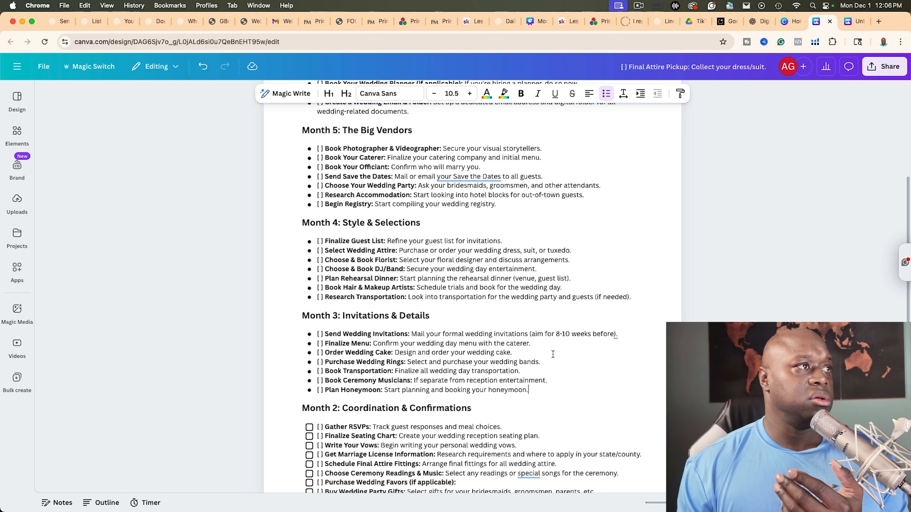
left_click_drag(537, 391, 327, 335)
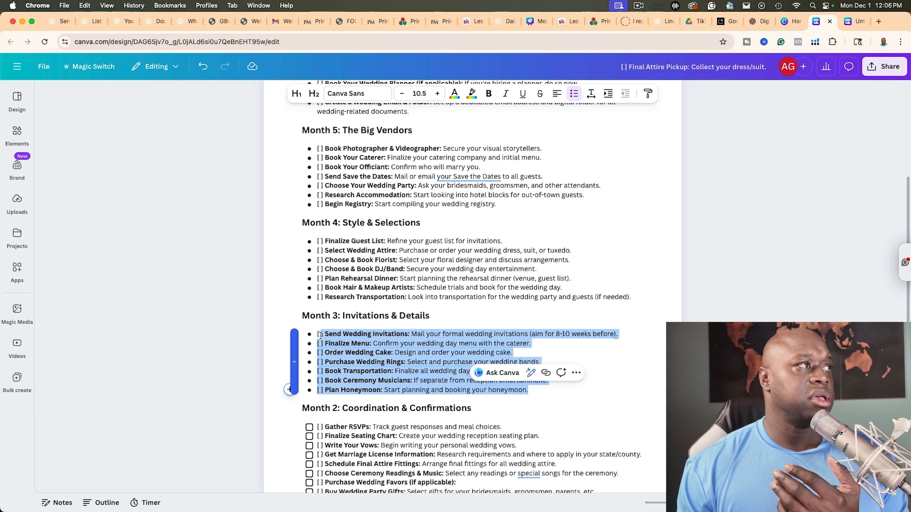
left_click(575, 93)
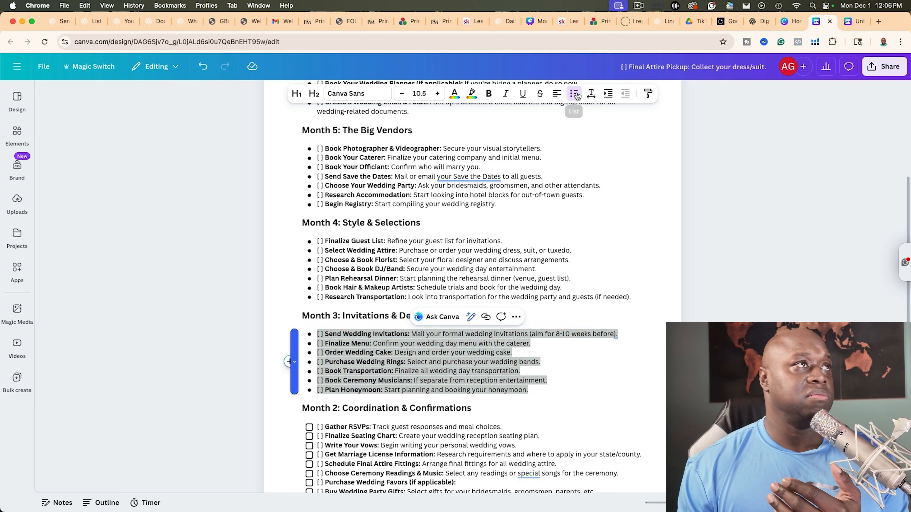
left_click(575, 94)
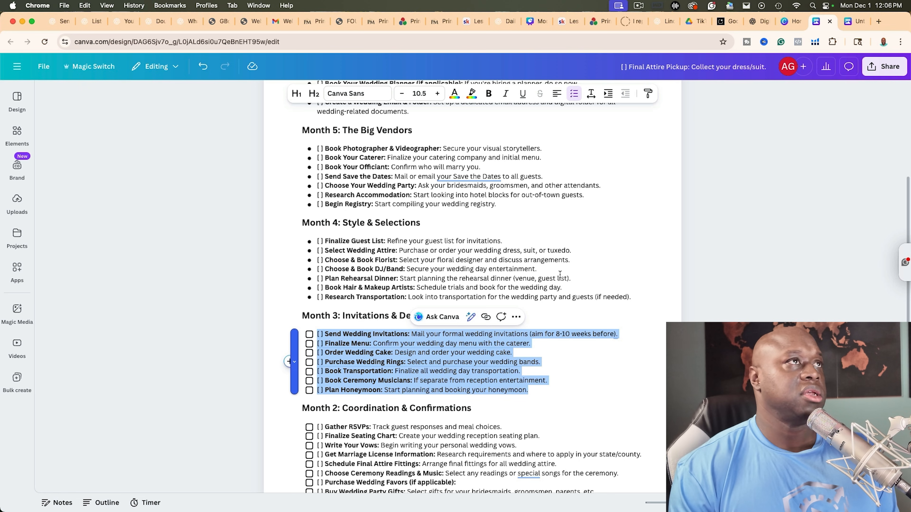
Step: Switch to Google AI Studio and run the prompt "great now create a 6 month fitness planner"
left_click(788, 21)
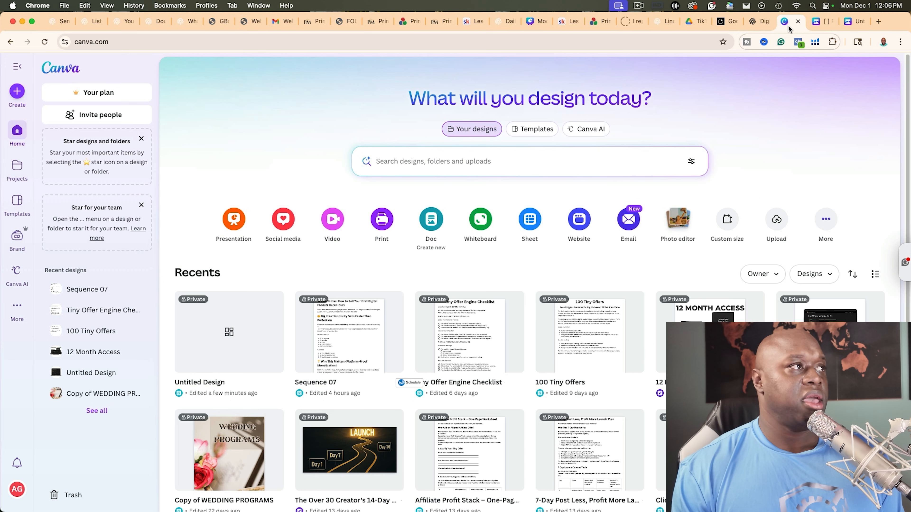
left_click(728, 21)
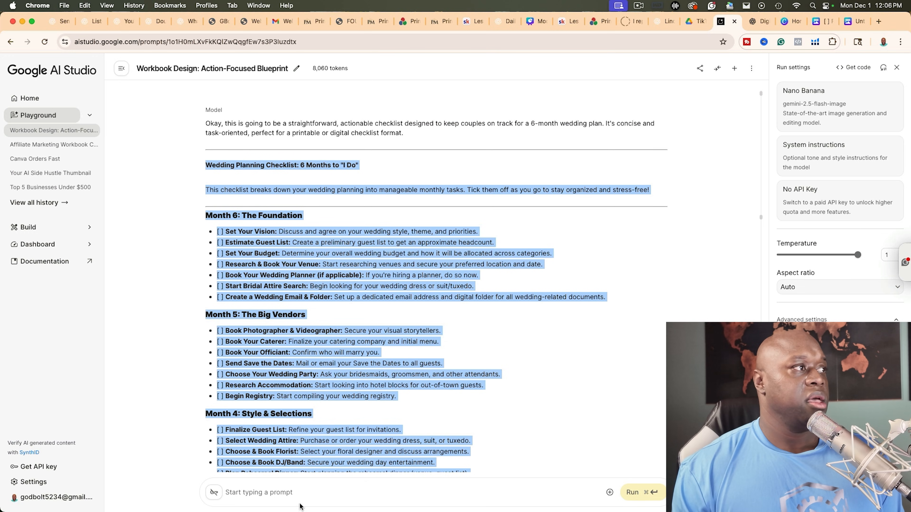
left_click(302, 489)
type("gr")
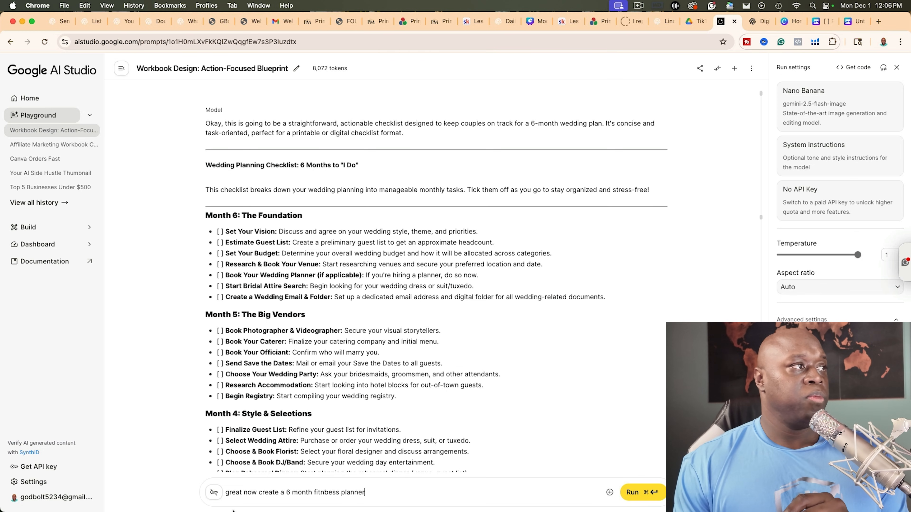
double_click(325, 493)
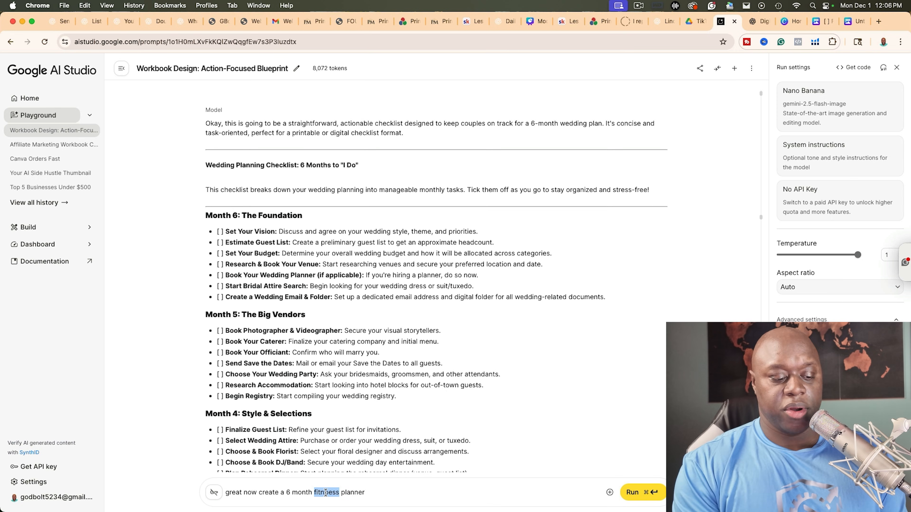
type("fitness")
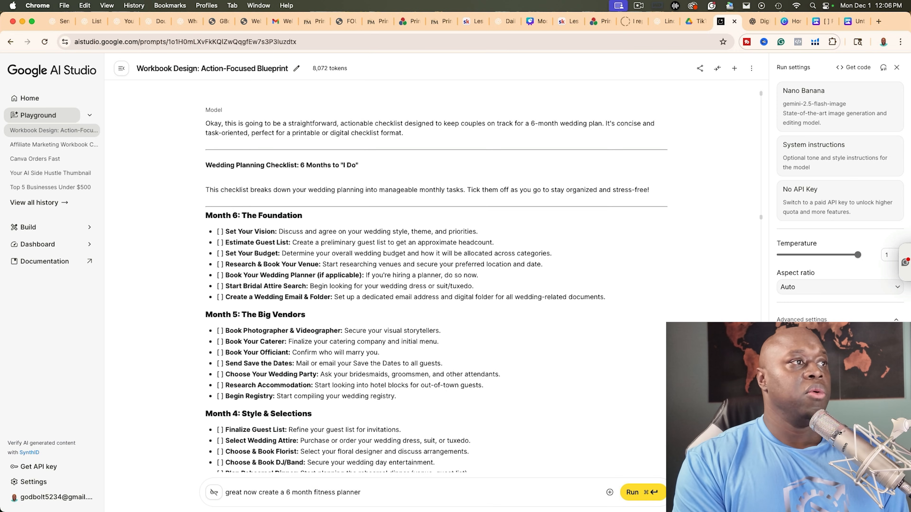
key("Return")
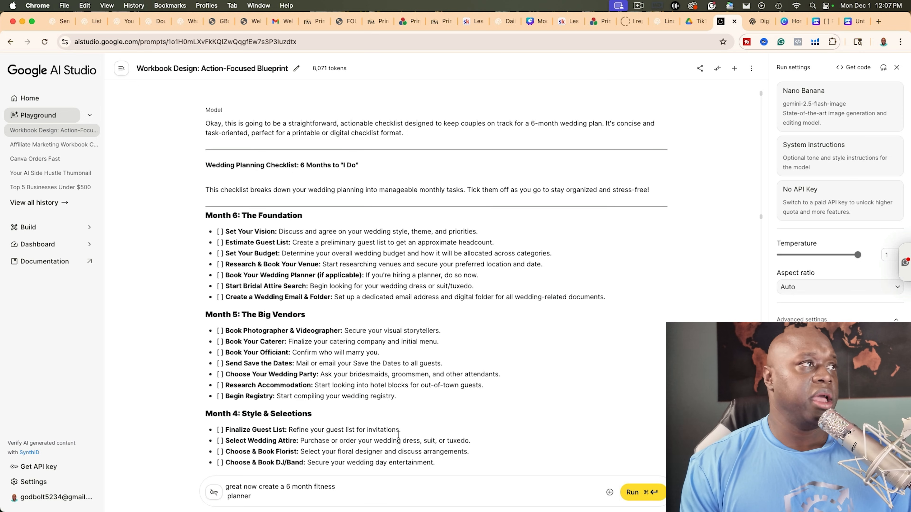
scroll(404, 331, "down", 10)
scroll(404, 330, "down", 3)
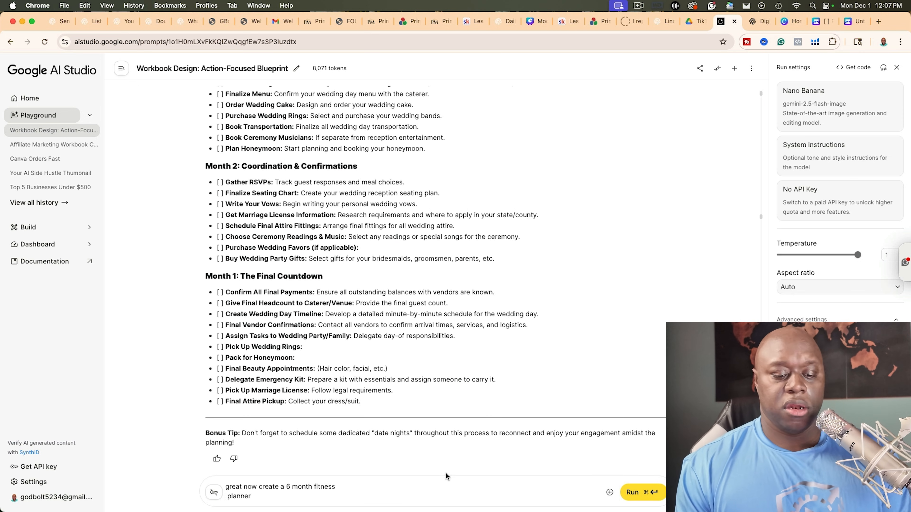
left_click(649, 494)
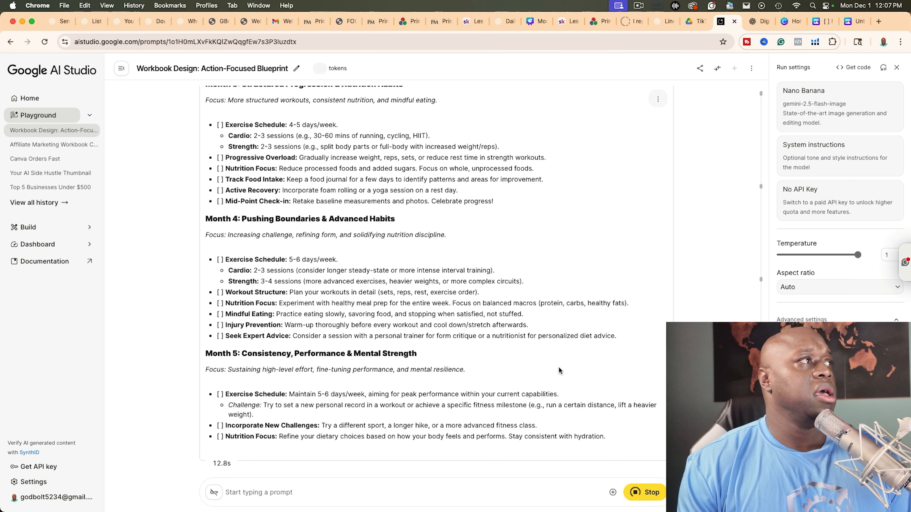
Step: Copy the generated fitness planner from its "6-Month Fitness Planner: Transform Your Health & Achieve Your Goals" title through the closing "Remember" note
scroll(358, 355, "up", 15)
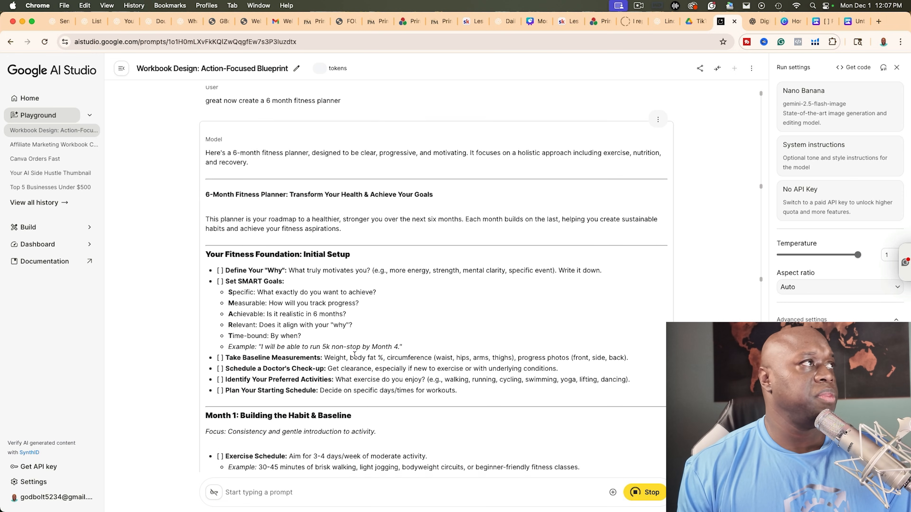
scroll(362, 360, "down", 1)
scroll(362, 360, "down", 17)
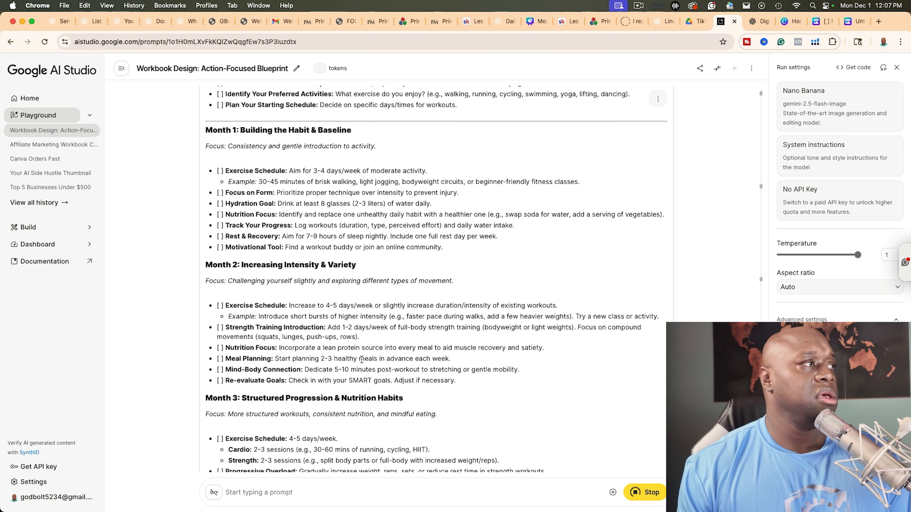
scroll(361, 360, "down", 5)
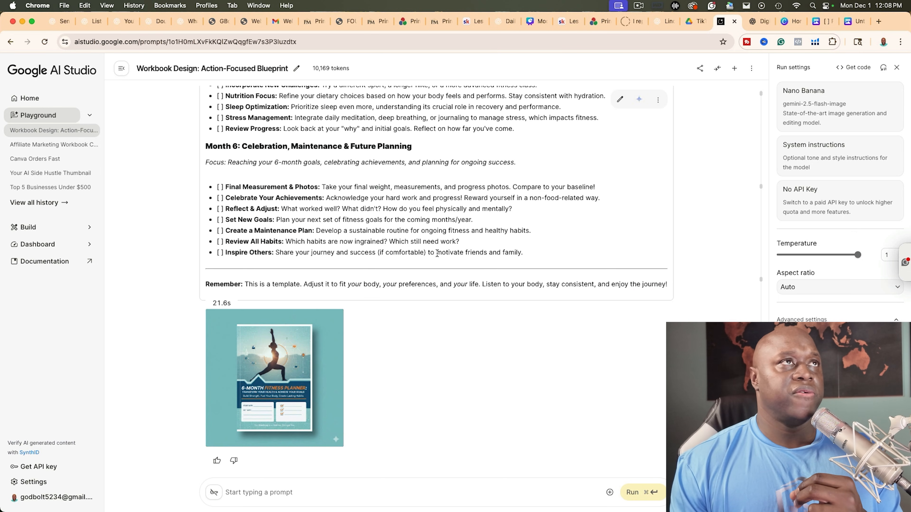
scroll(620, 261, "up", 10)
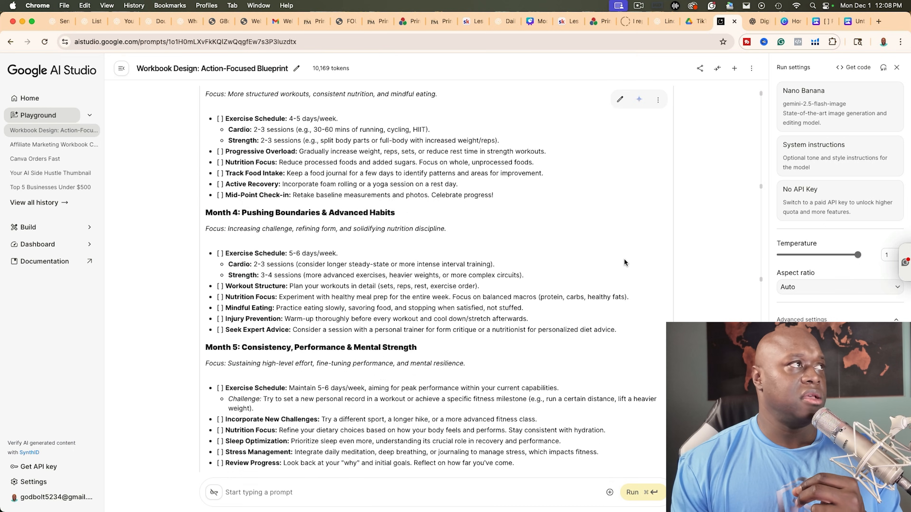
scroll(499, 241, "up", 15)
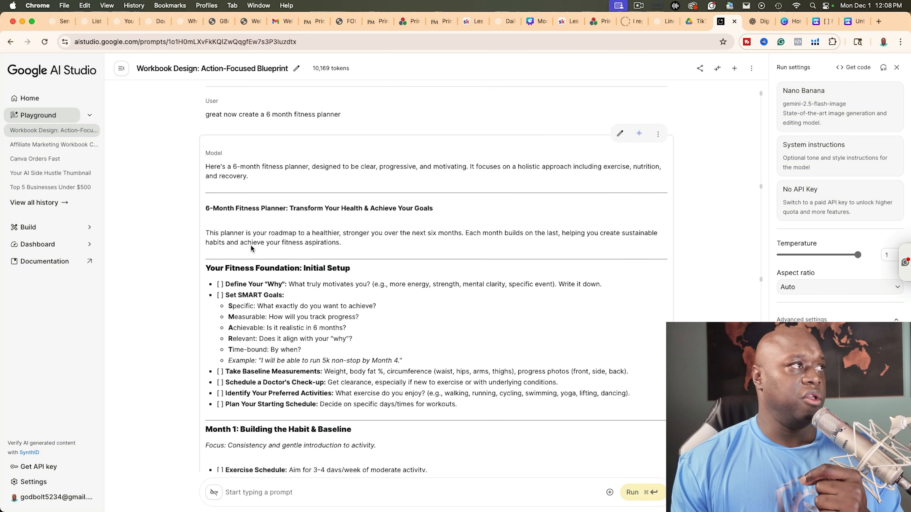
left_click_drag(203, 207, 667, 311)
scroll(457, 339, "down", 8)
scroll(458, 340, "down", 15)
left_click(674, 284)
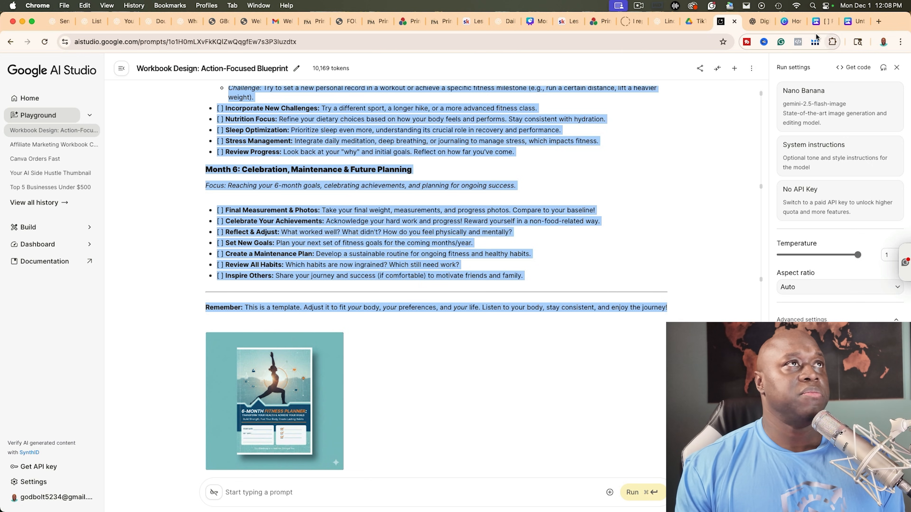
Step: Go back to the Canva home page, create a new blank Doc and paste the fitness planner into it
left_click(792, 22)
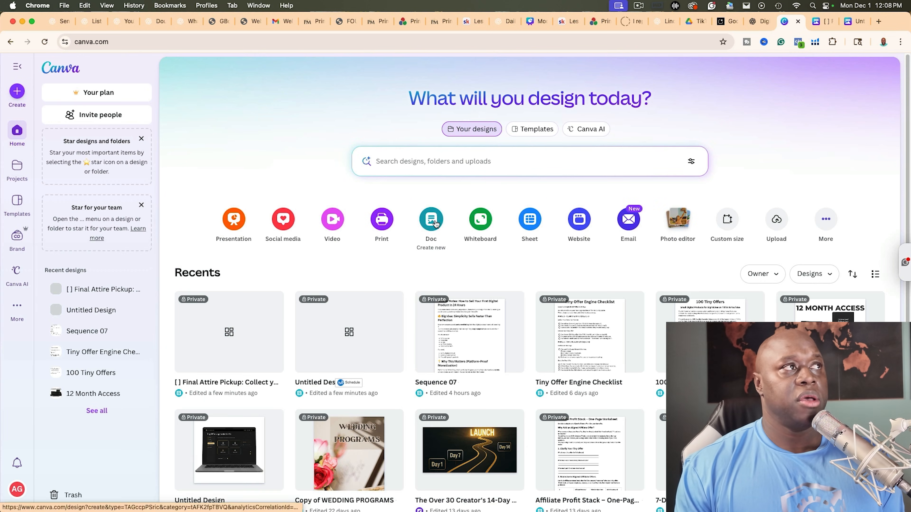
left_click(344, 382)
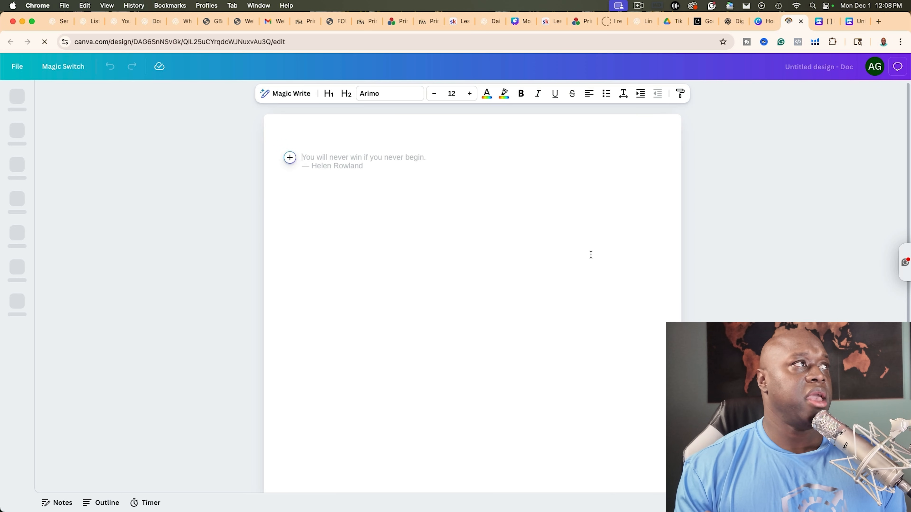
key("super+v")
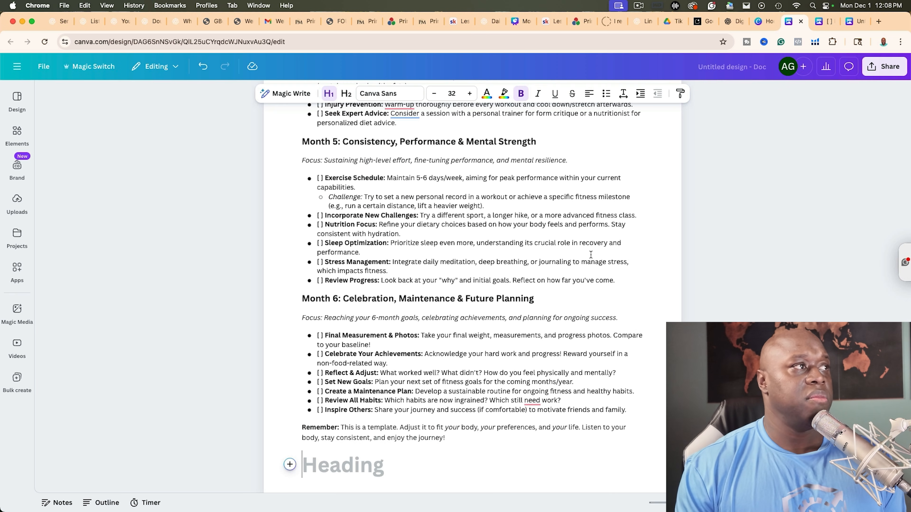
Step: Format the fitness planner's title line as a centred Heading 1
scroll(493, 261, "up", 3)
scroll(493, 260, "up", 20)
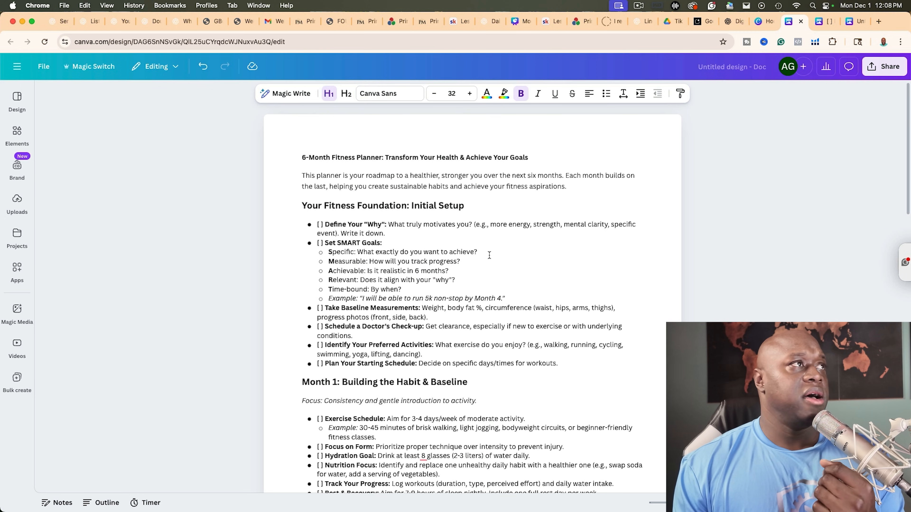
triple_click(466, 159)
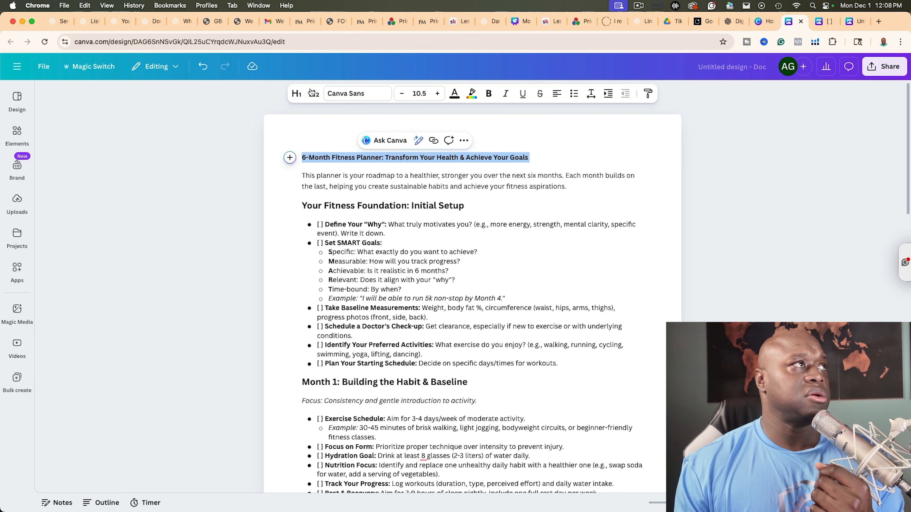
left_click(296, 94)
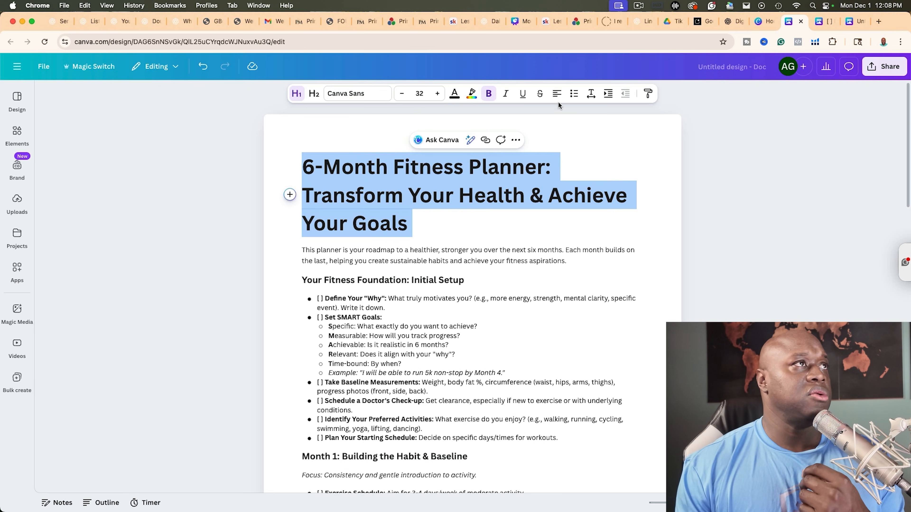
left_click(557, 94)
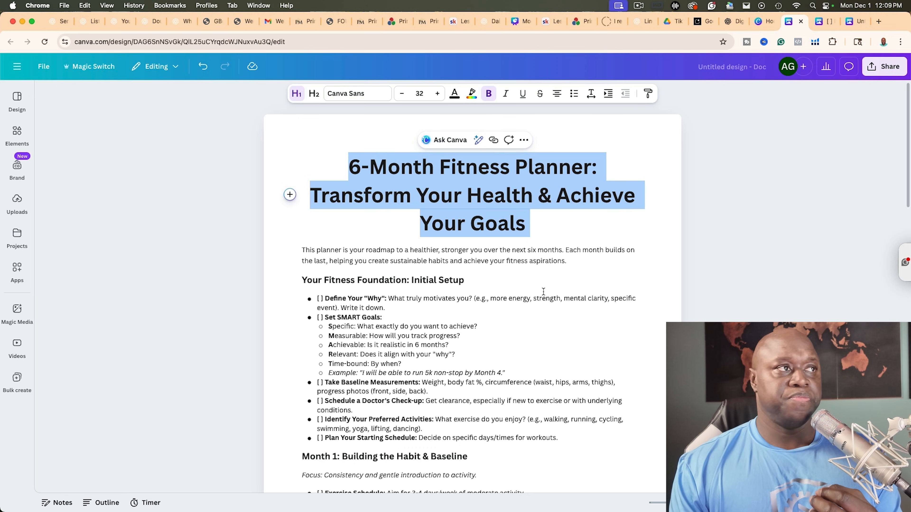
left_click(727, 22)
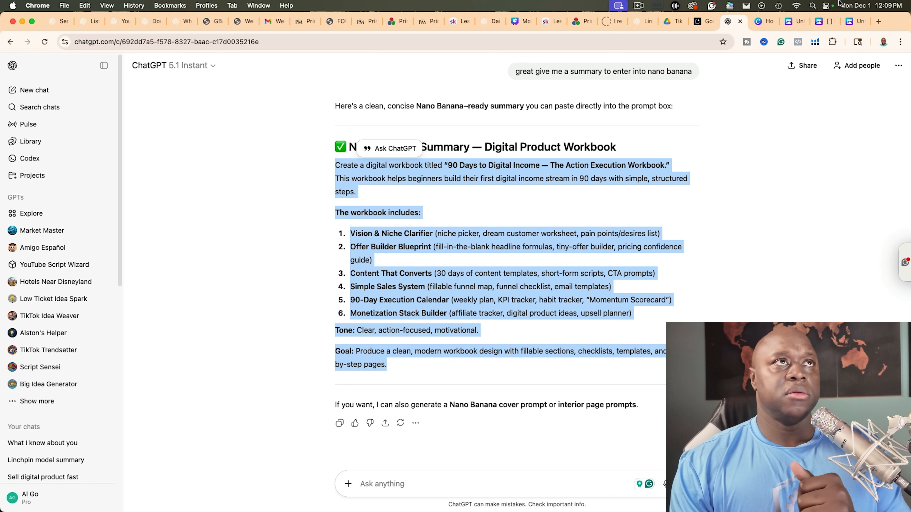
left_click(857, 22)
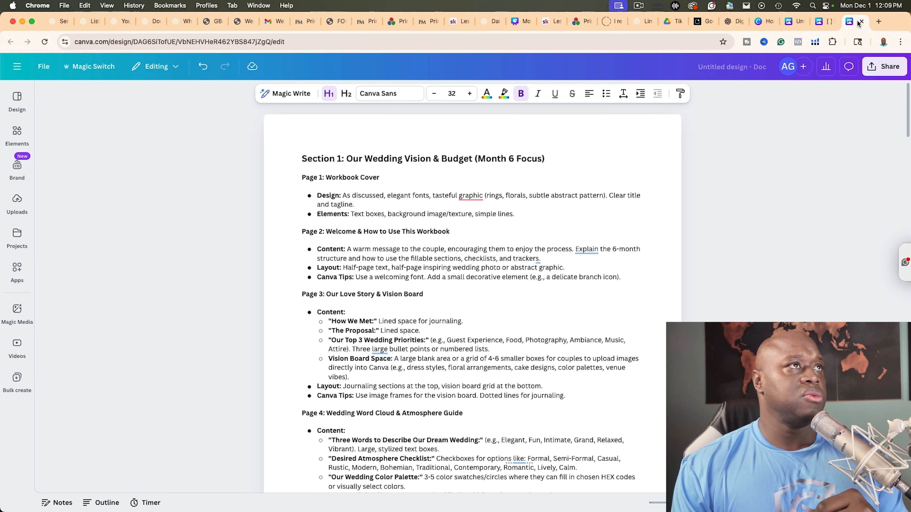
left_click(825, 23)
left_click(796, 23)
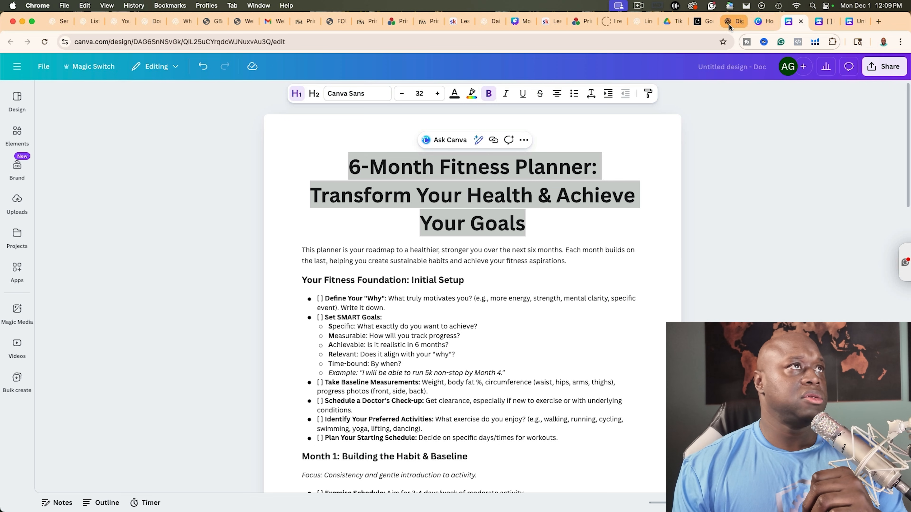
Step: Switch to Google AI Studio and run the prompt "create a water intake tracker"
left_click(702, 22)
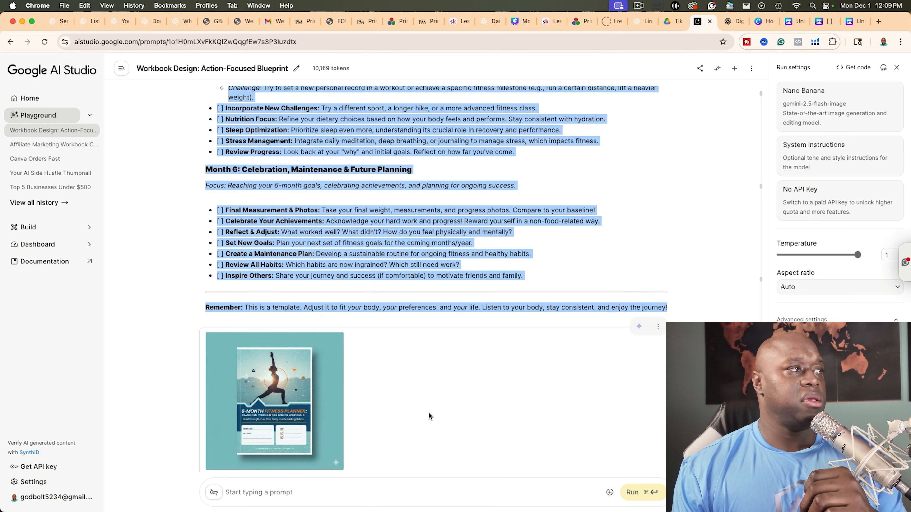
left_click(284, 494)
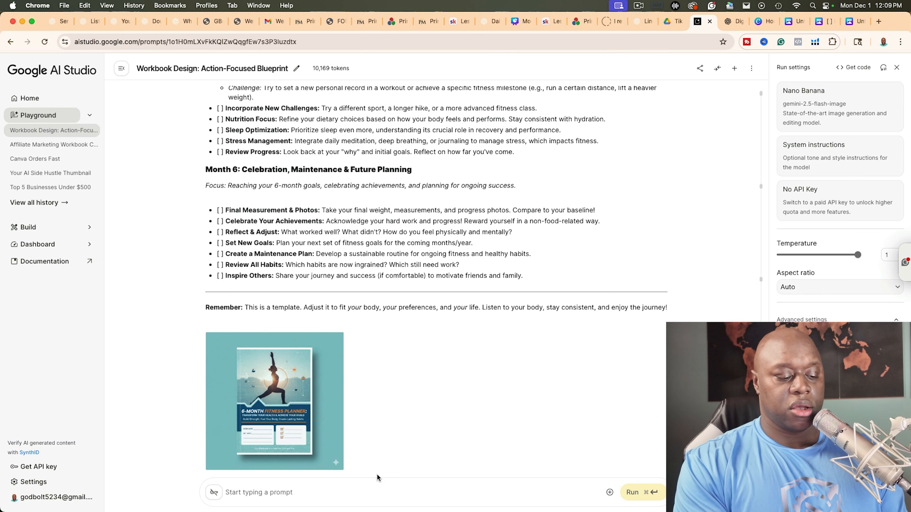
type("create a water intake")
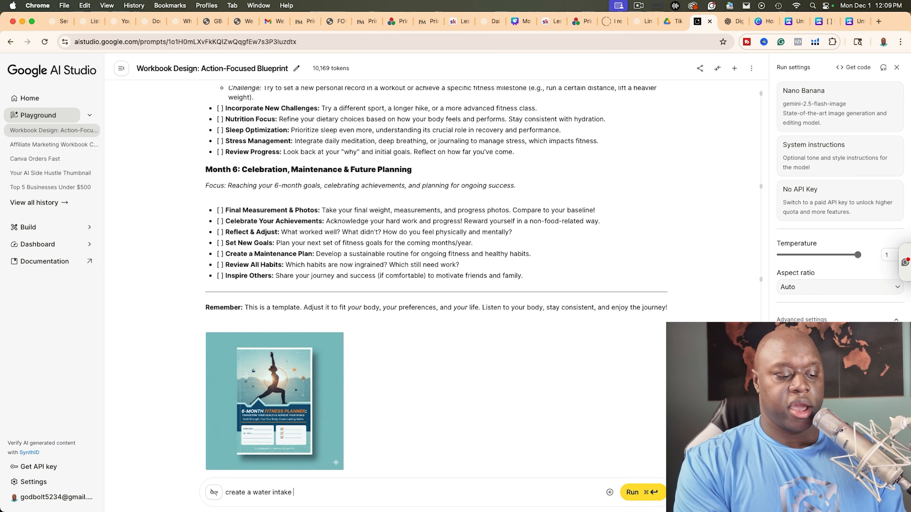
type(" tracker")
key("Return")
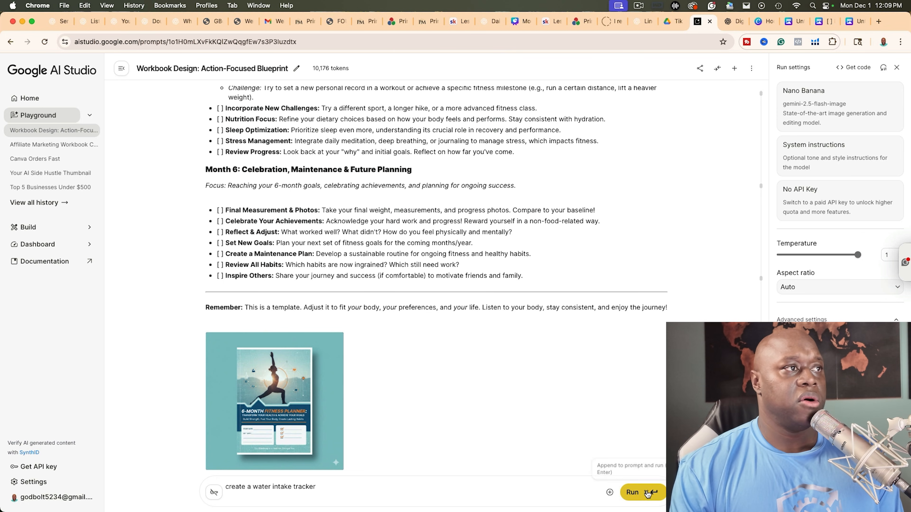
left_click(633, 493)
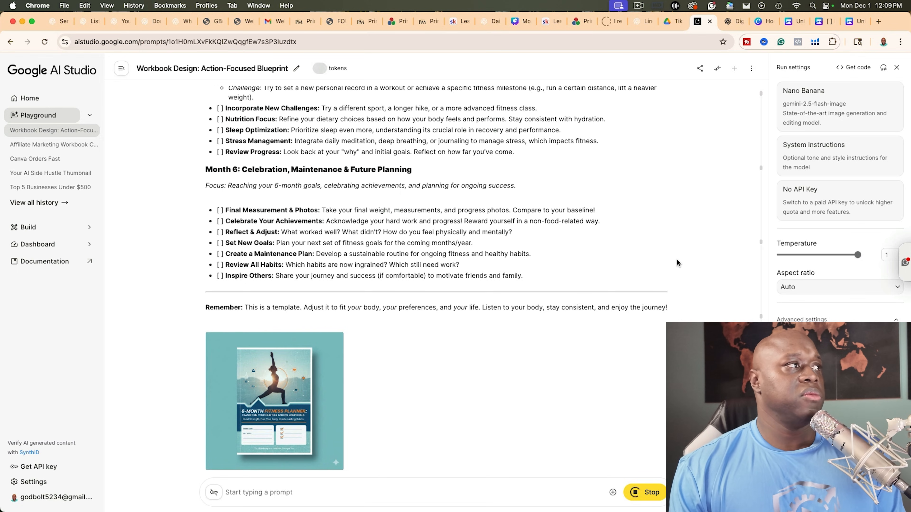
Step: Copy the generated tracker from its "Hydration Hero: Daily Water Intake Tracker" title through the closing line about the example image
scroll(509, 304, "up", 4)
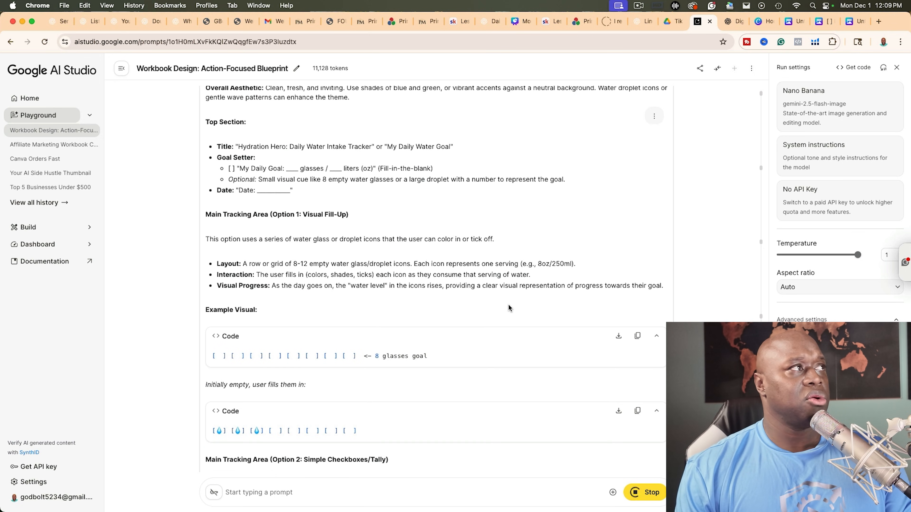
scroll(508, 304, "up", 10)
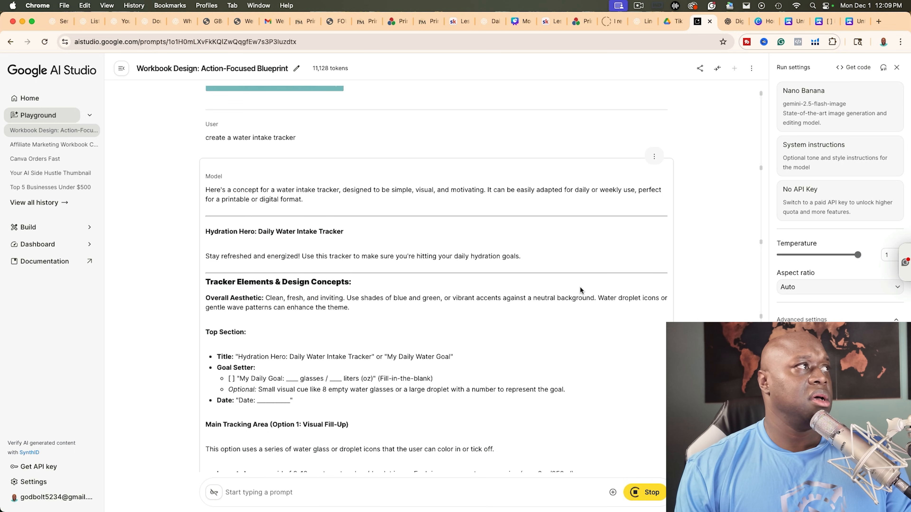
left_click_drag(201, 229, 483, 300)
scroll(405, 298, "down", 15)
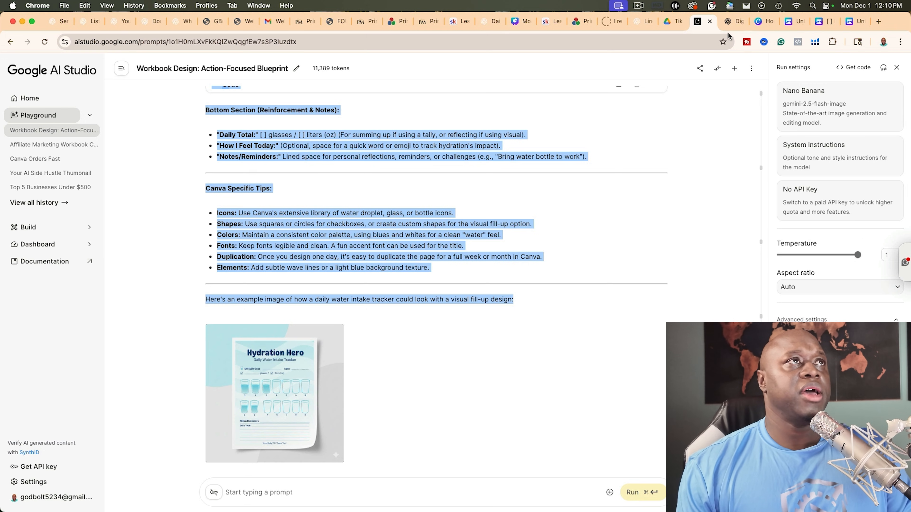
Step: Go back to the Canva home page, create a new blank Doc and paste the water intake tracker into it
left_click(793, 22)
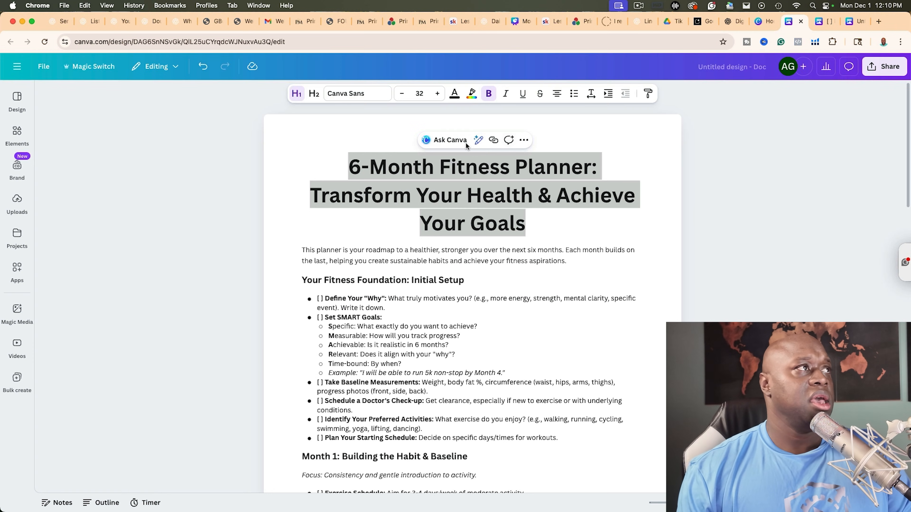
left_click(766, 24)
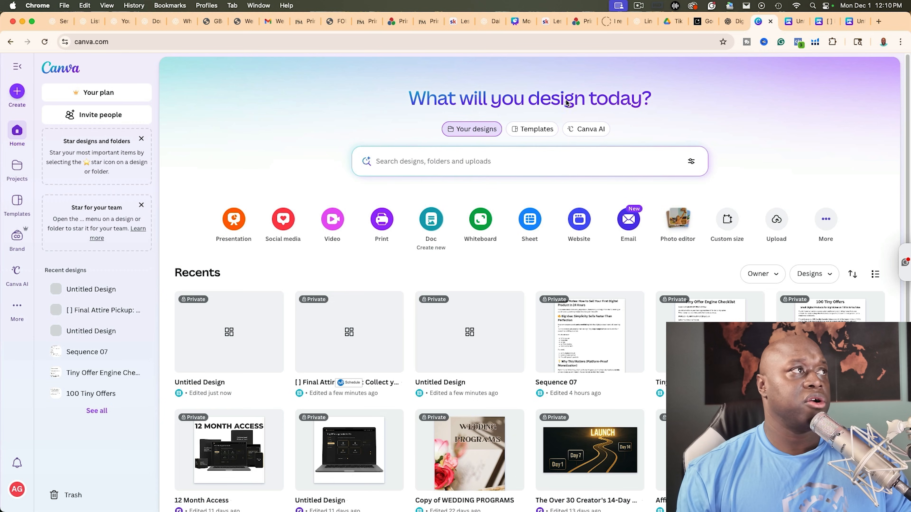
left_click(432, 220)
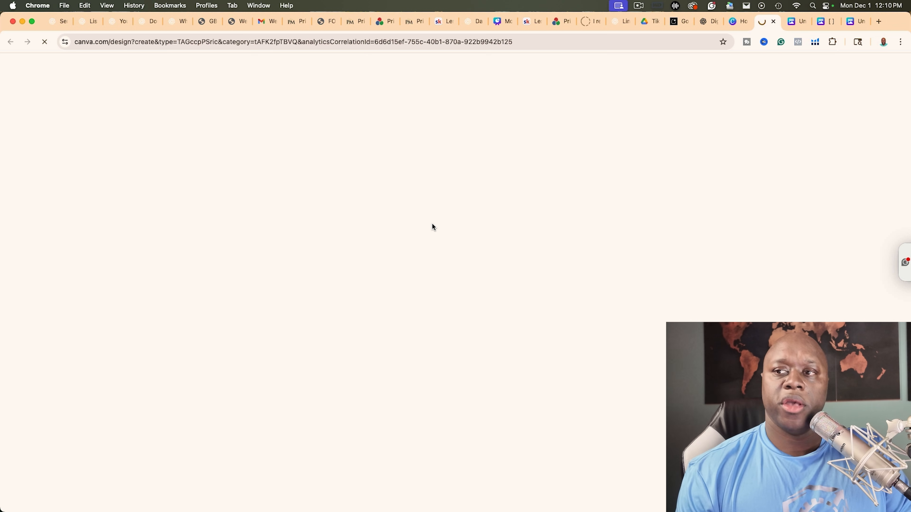
key("super+v")
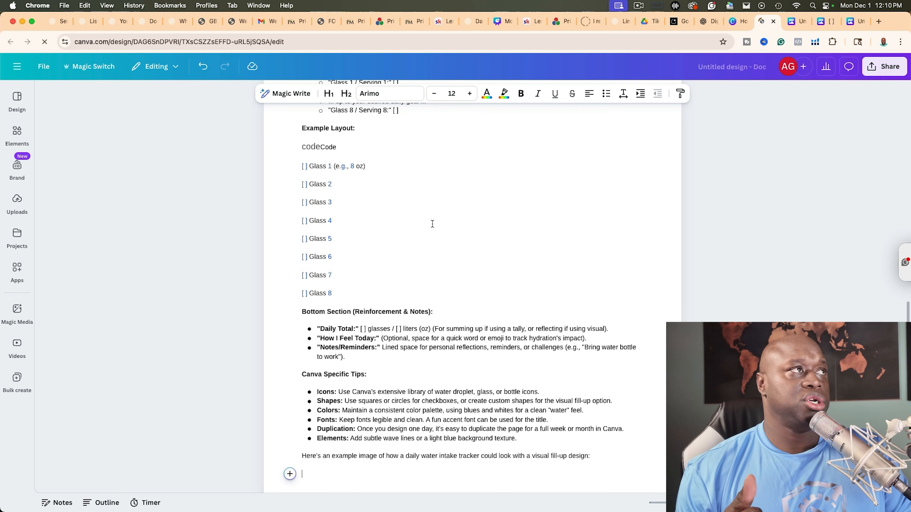
scroll(432, 224, "up", 10)
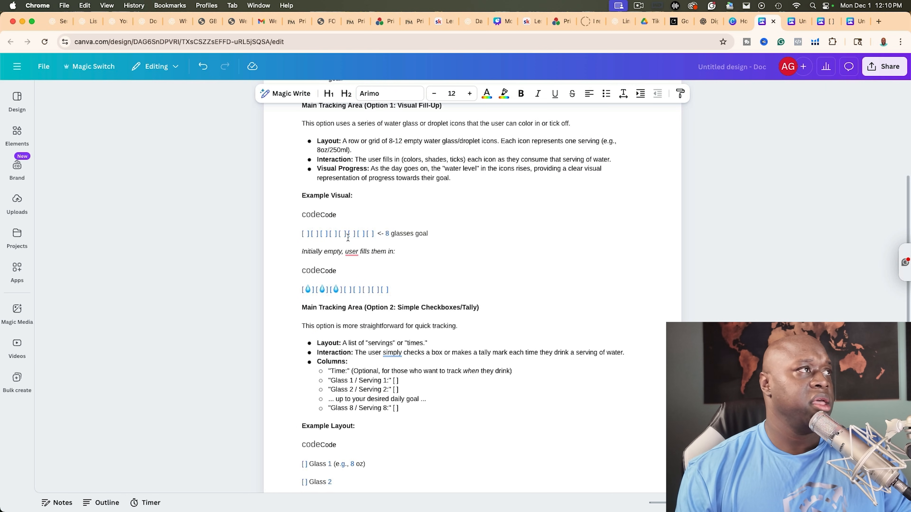
scroll(405, 240, "up", 7)
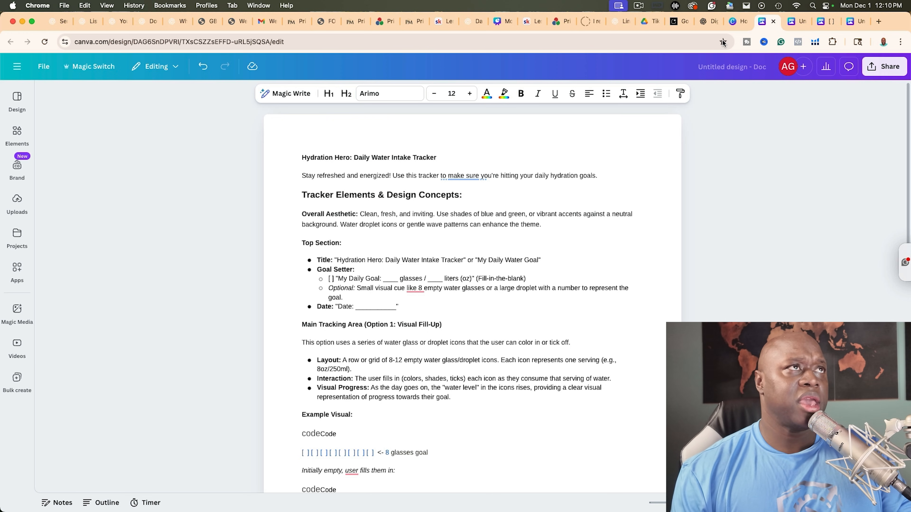
Step: Switch to Google AI Studio, run the prompt "create wedding table numbers in the same font" and review the response
left_click(683, 23)
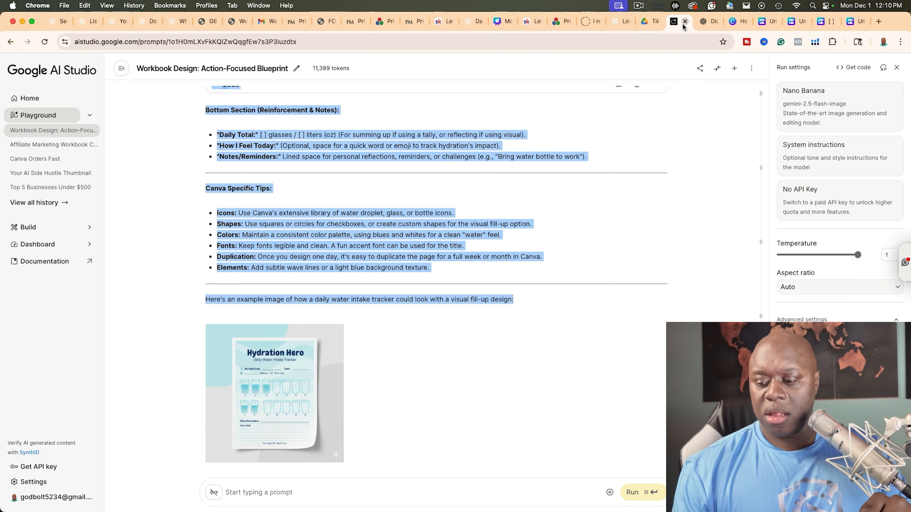
left_click(303, 495)
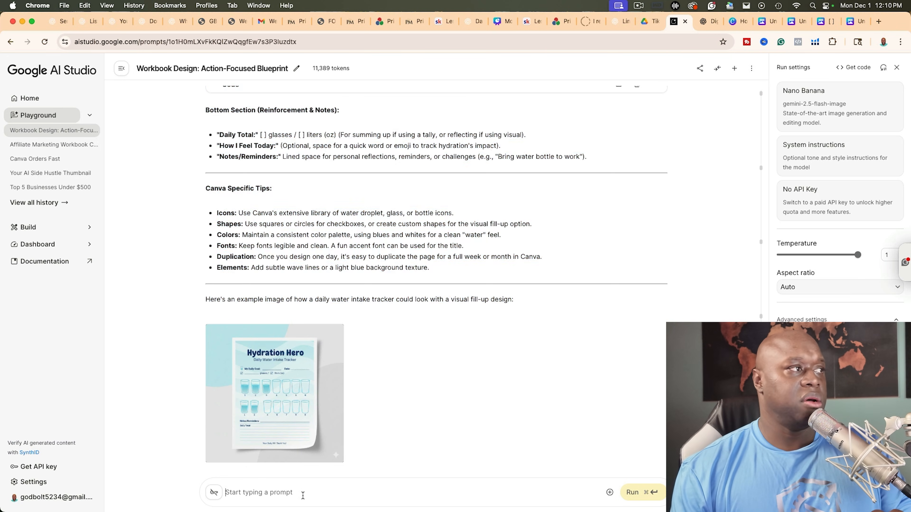
type("create wedding table numbers")
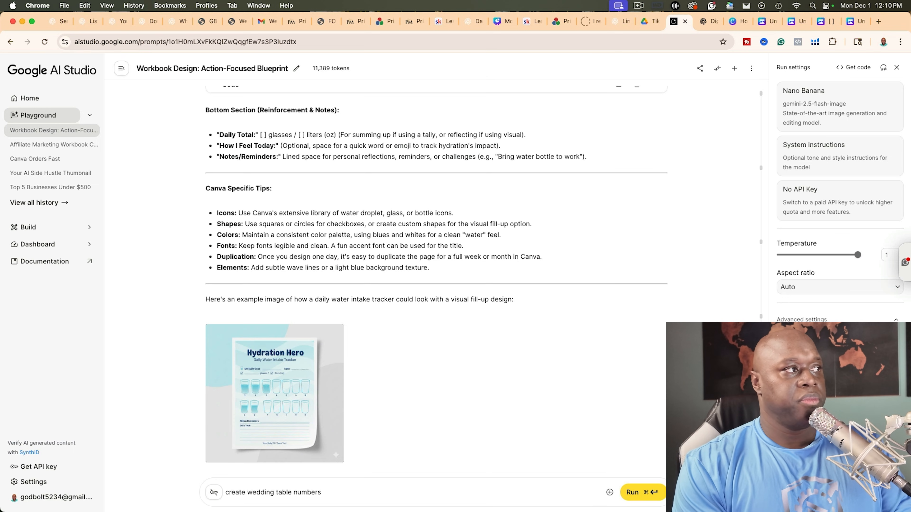
type(" in the same font")
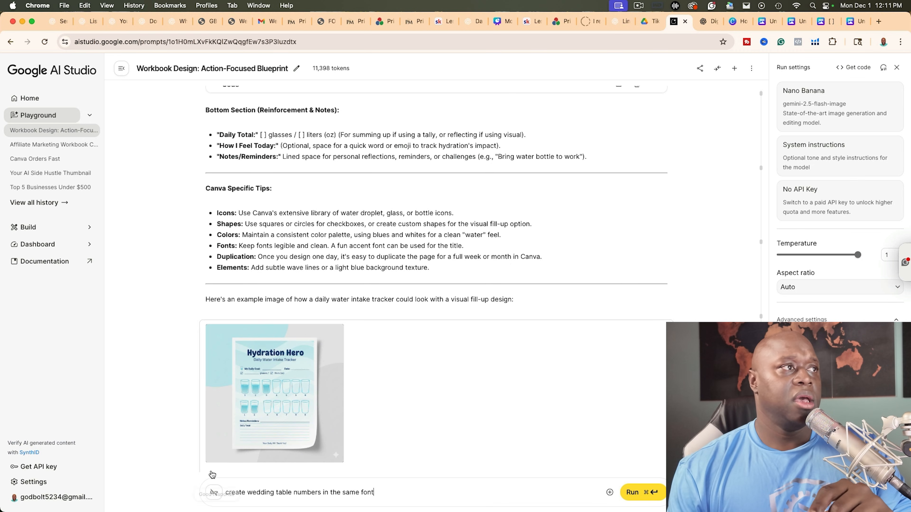
left_click(631, 494)
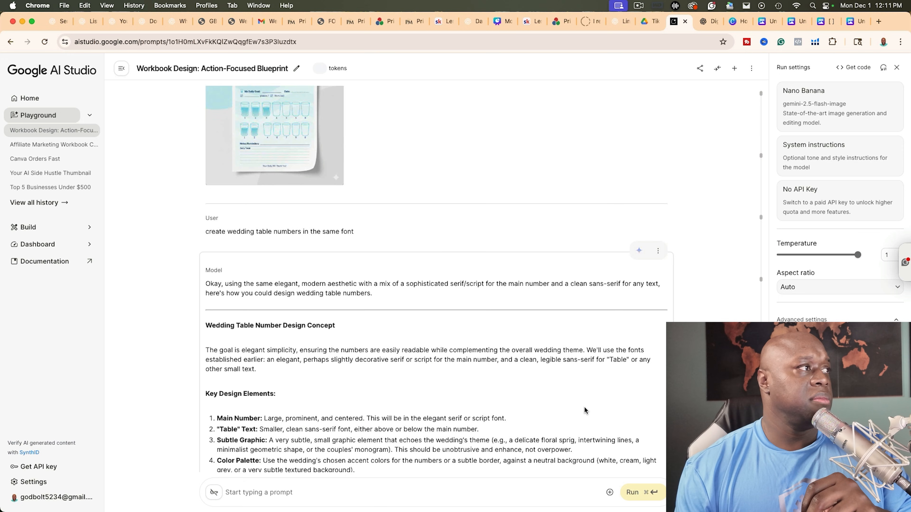
scroll(585, 411, "down", 15)
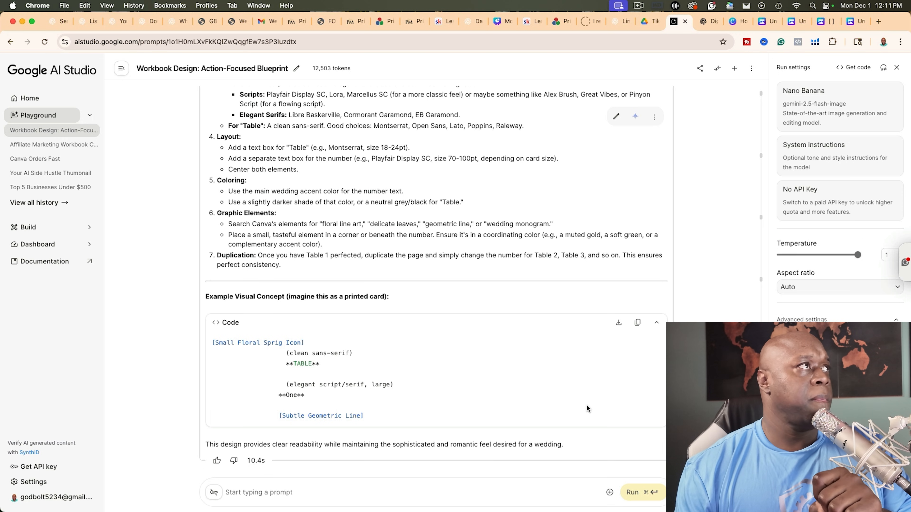
scroll(587, 405, "up", 2)
scroll(587, 405, "down", 2)
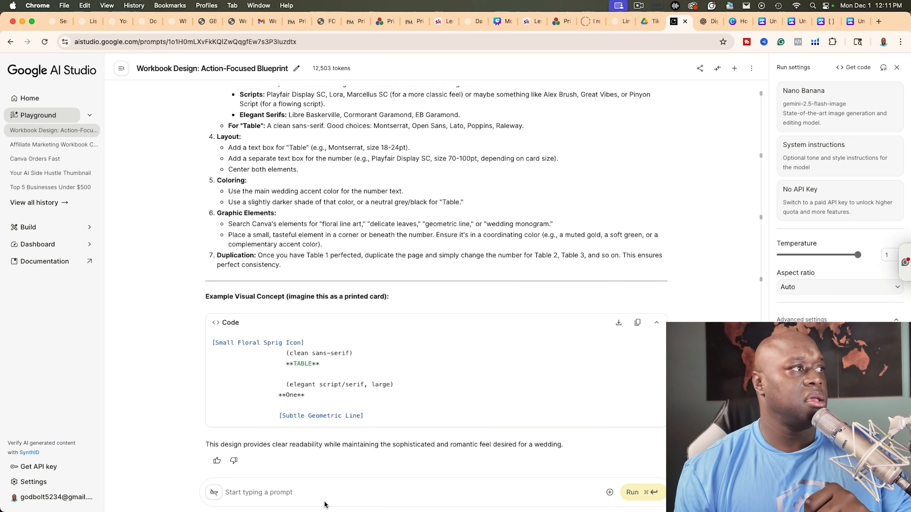
Step: Write the follow-up prompt "create images of wedding table numbers of the same font"
left_click(437, 481)
type("create imag")
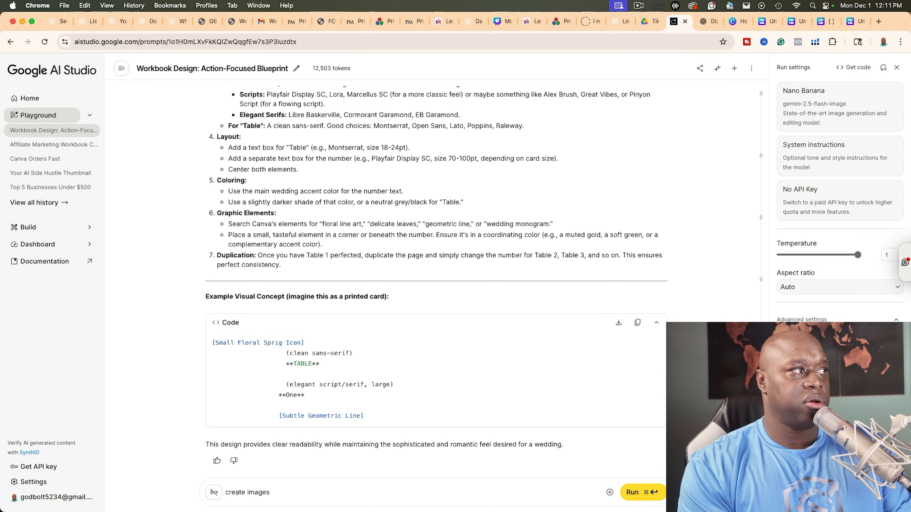
type("es of ")
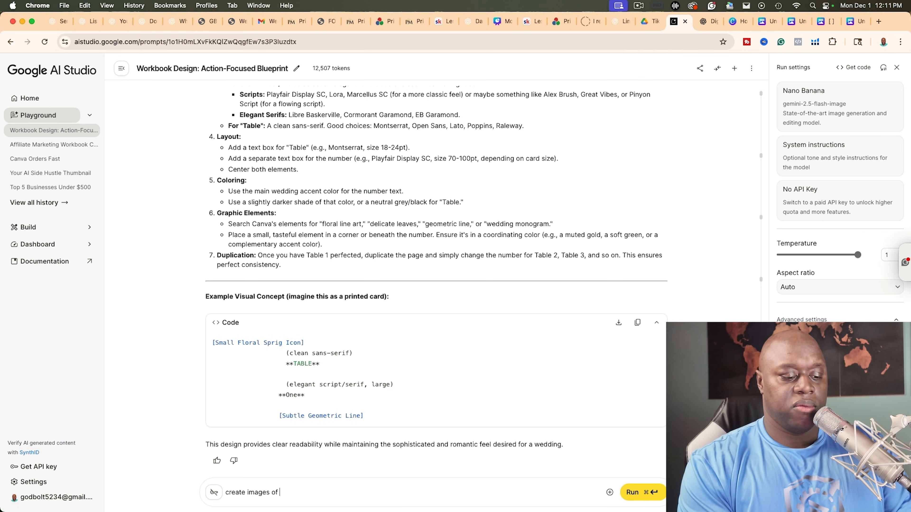
type("wedding table numbers")
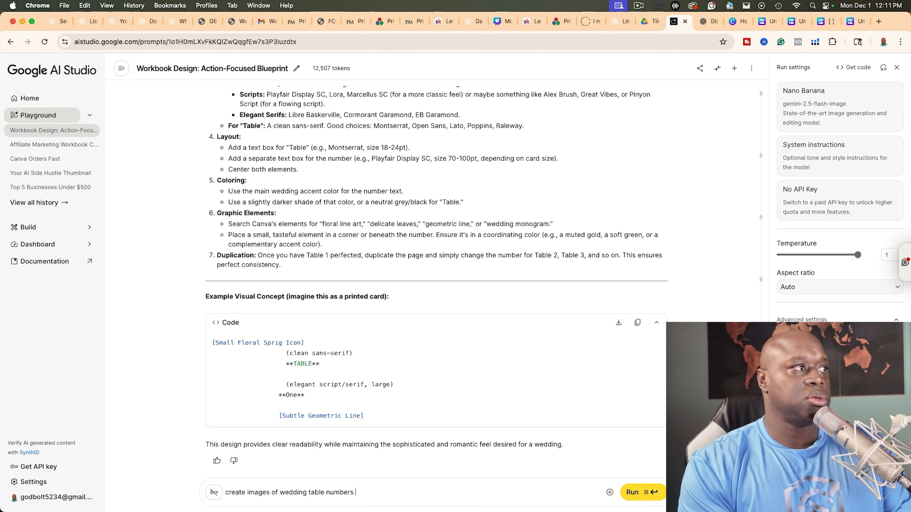
type(" of the same mont")
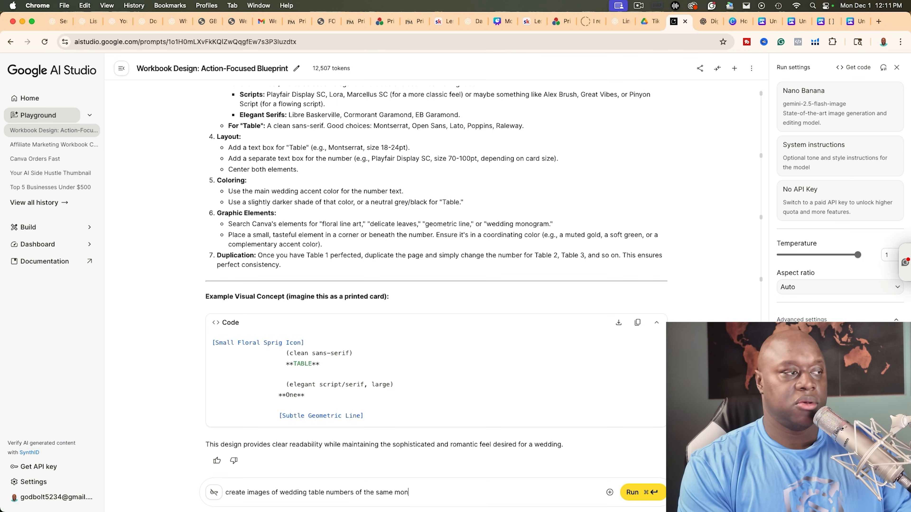
key("BackSpace")
key("BackSpace")
key("BackSpace")
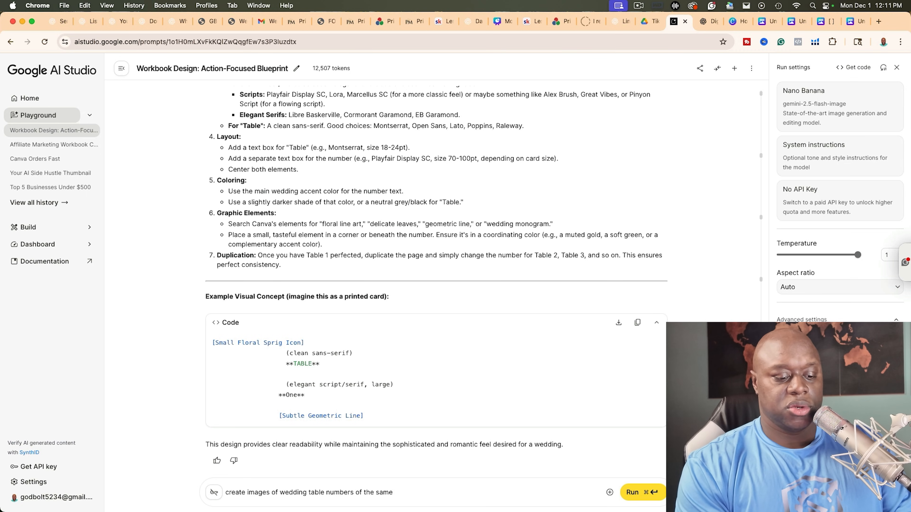
type("fonmt")
key("BackSpace")
key("BackSpace")
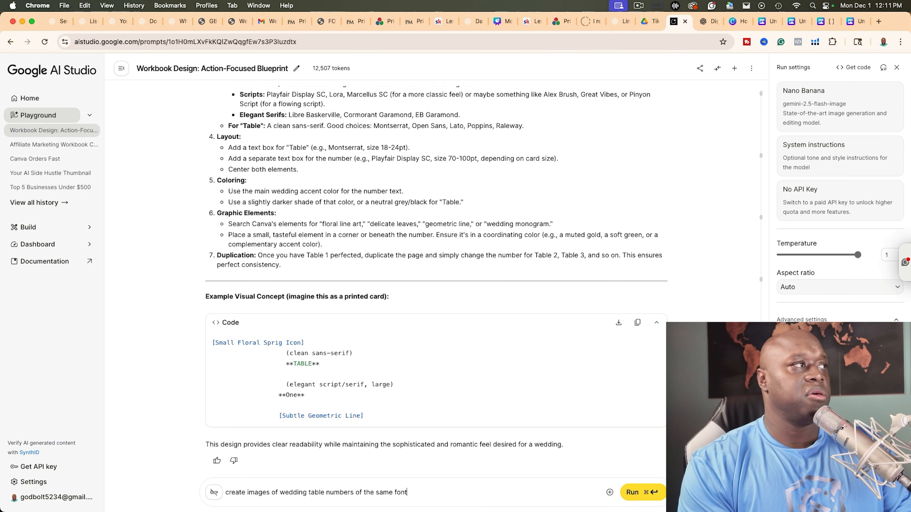
type("t")
key("Return")
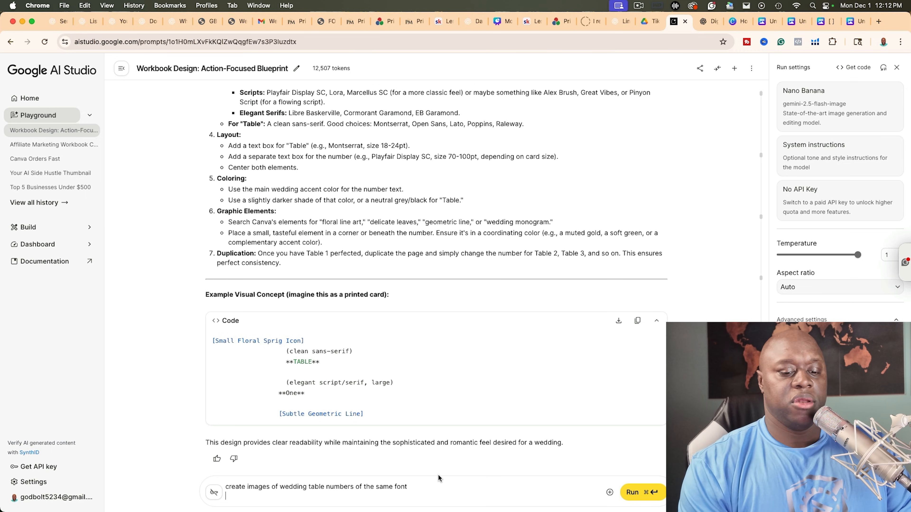
key("BackSpace")
Step: Run the table-number image prompt and view the generated image enlarged
scroll(309, 381, "up", 5)
scroll(309, 381, "up", 15)
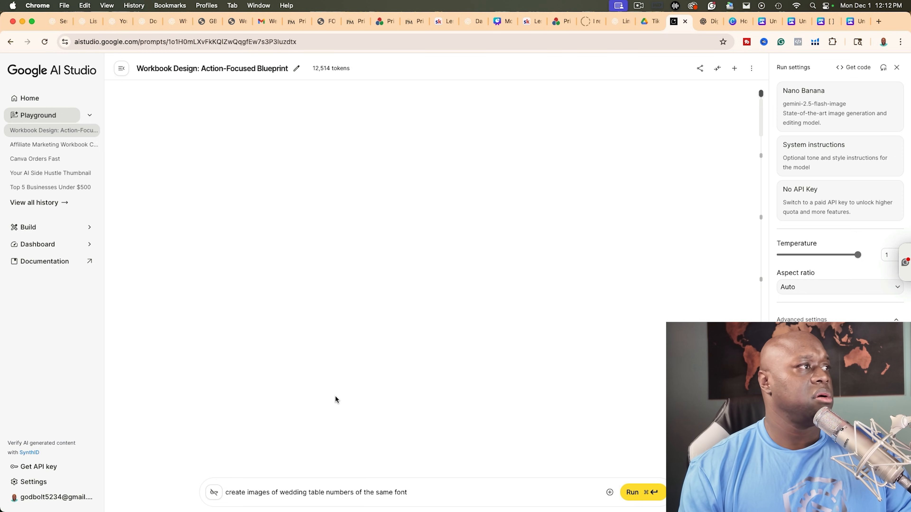
scroll(335, 395, "down", 15)
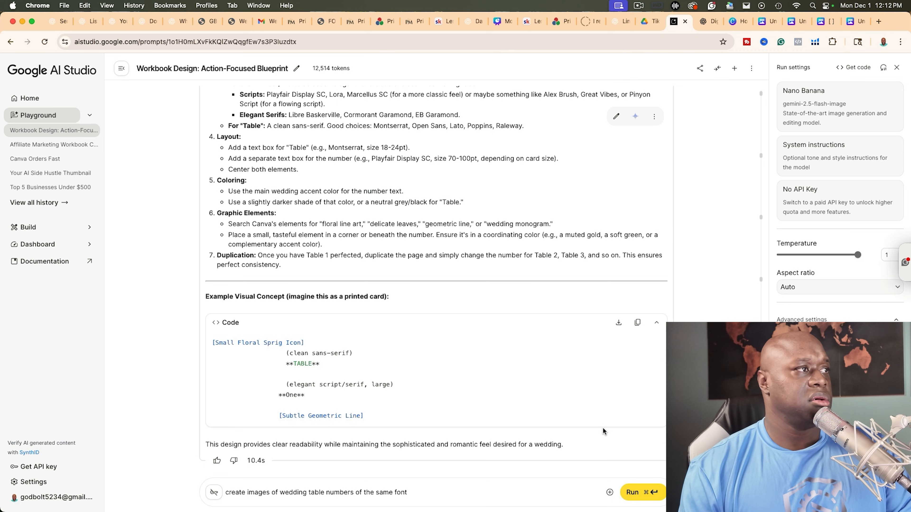
left_click(635, 493)
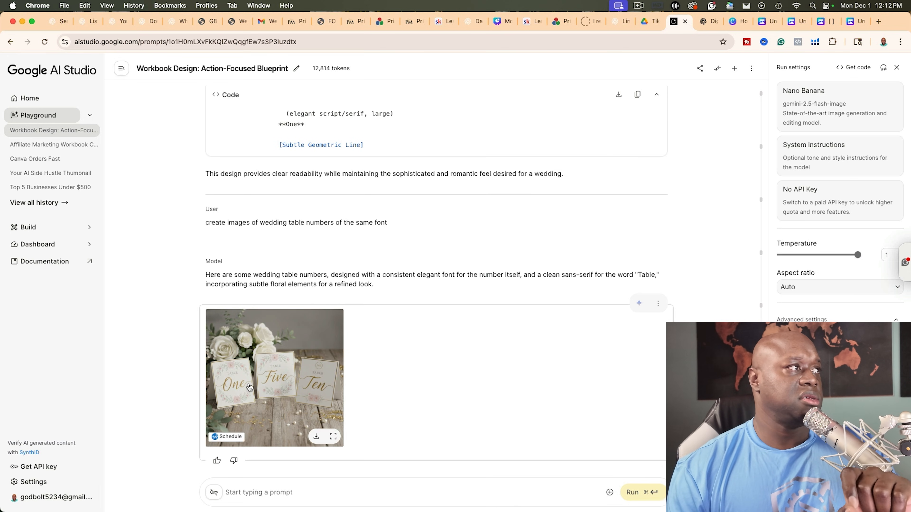
left_click(282, 406)
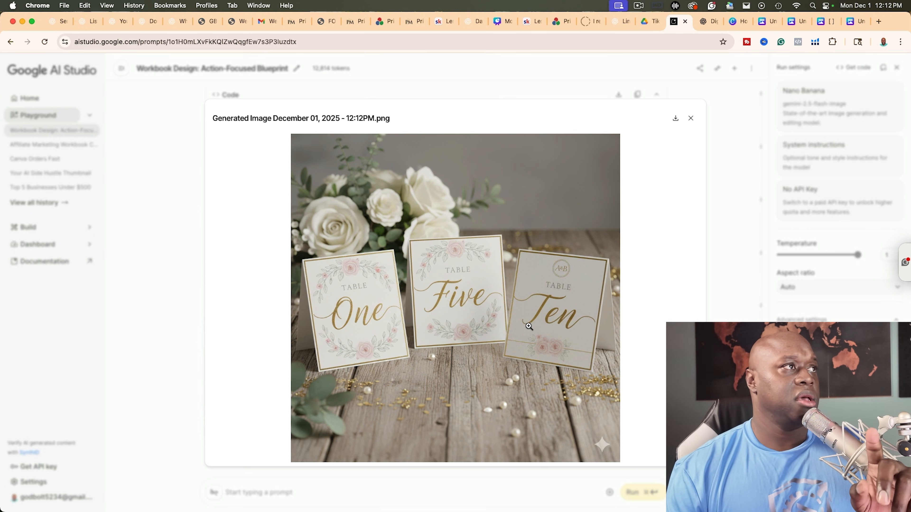
left_click(691, 118)
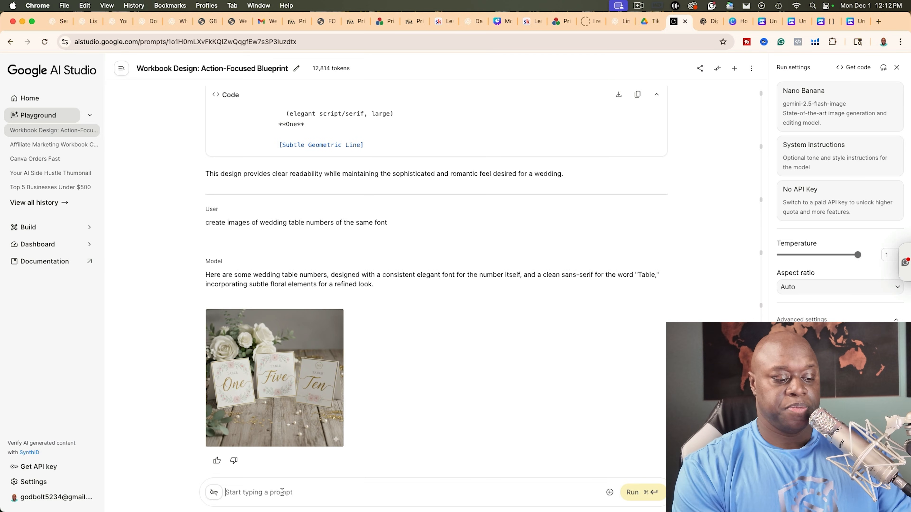
Step: Switch to ChatGPT and ask for a prompt to have Nano Banana create wedding table numbers for each number 1 - 10 in the same font
type("create")
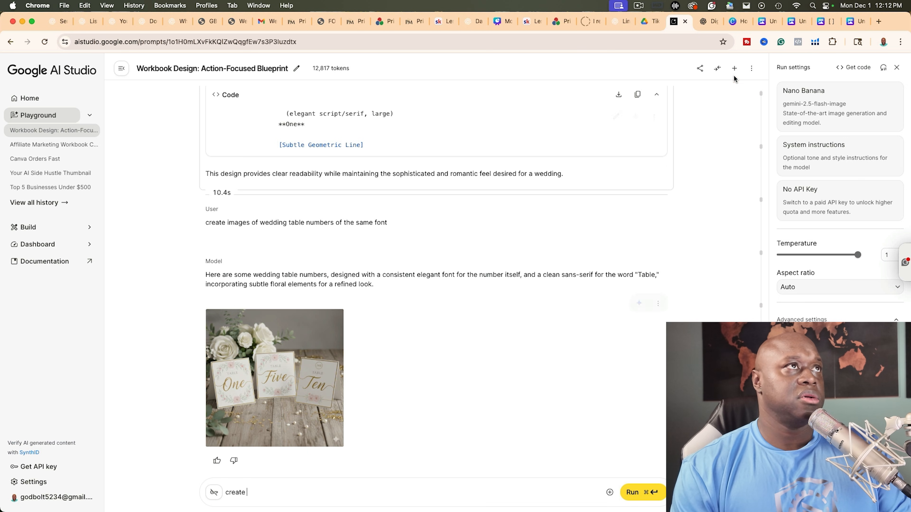
left_click(704, 22)
left_click(392, 482)
type("i wnat")
key("BackSpace")
type("ant nano bana")
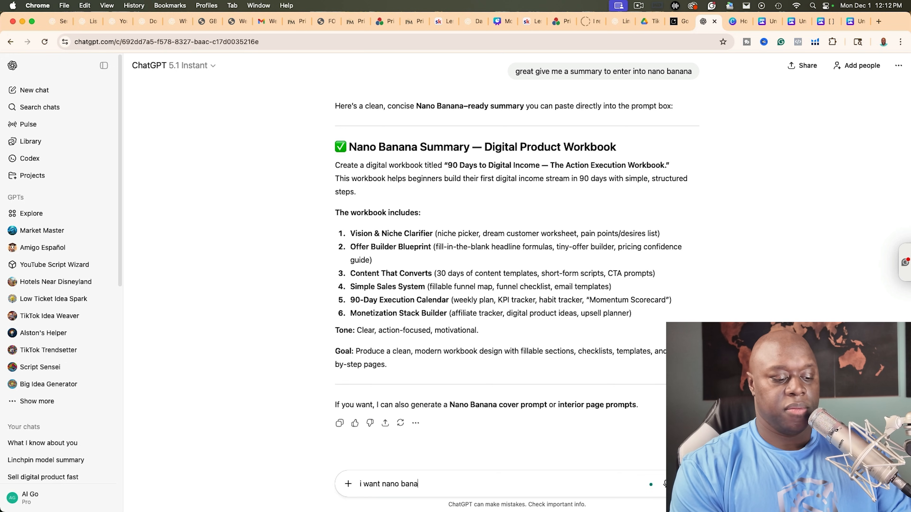
type("na to create ")
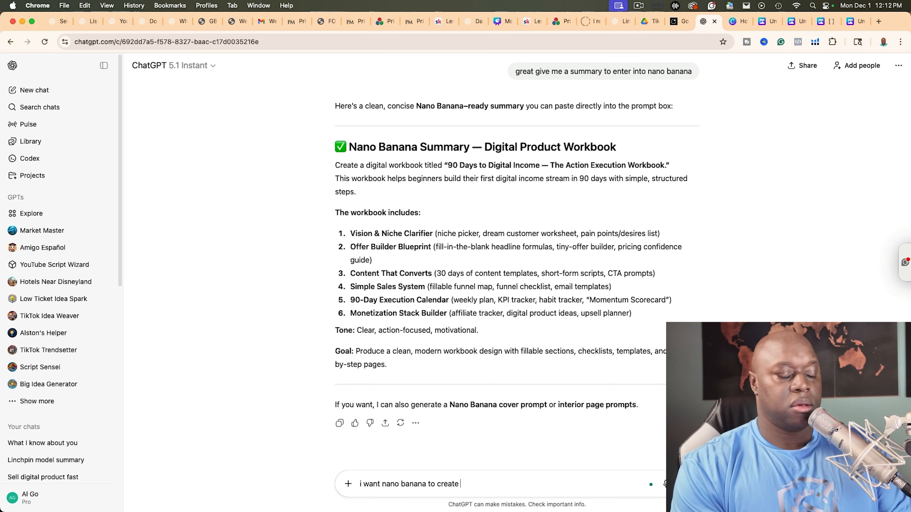
type("wedding ")
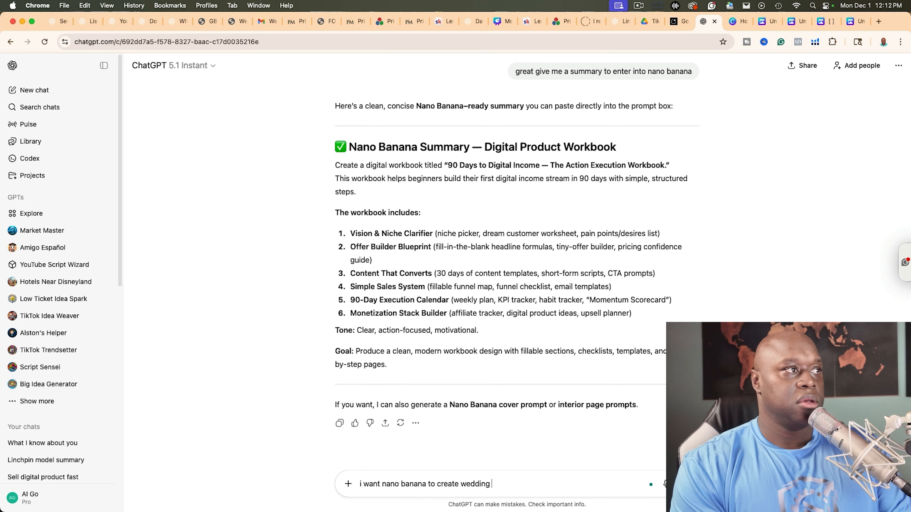
type("table number")
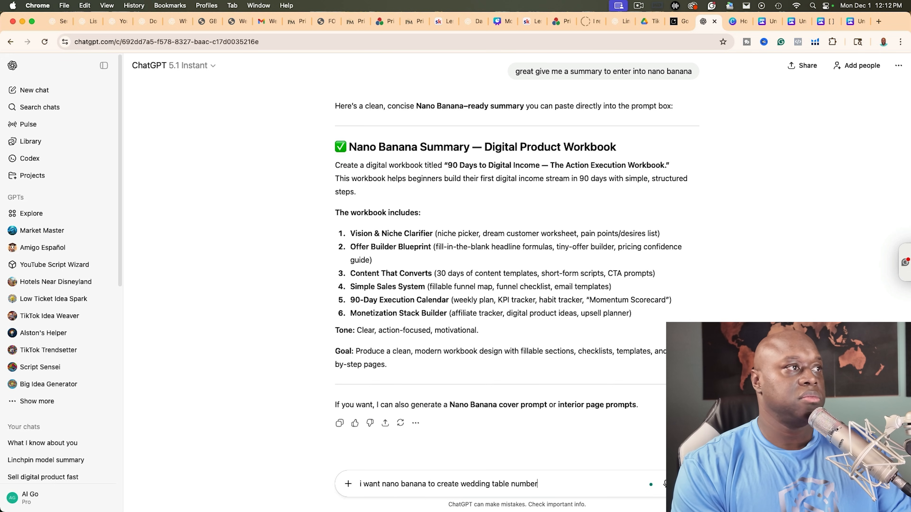
type("s for each number ")
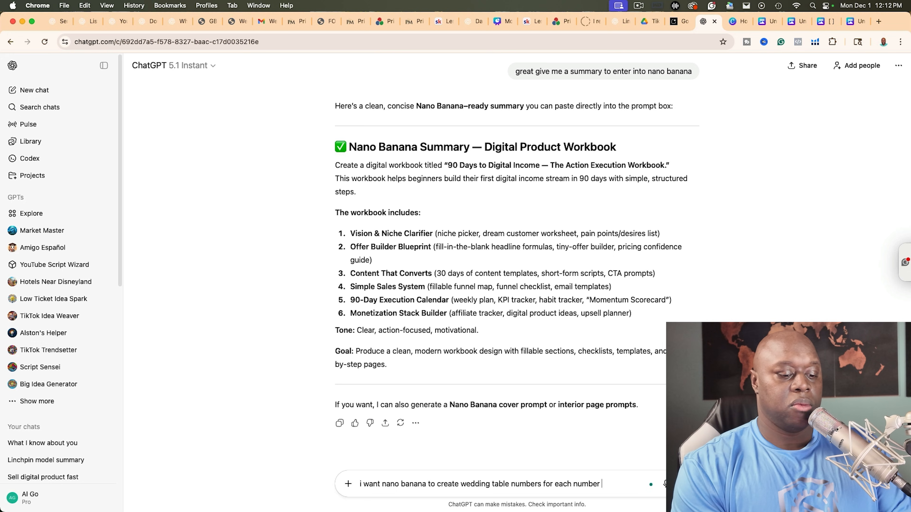
type("1 - 10 in the same ")
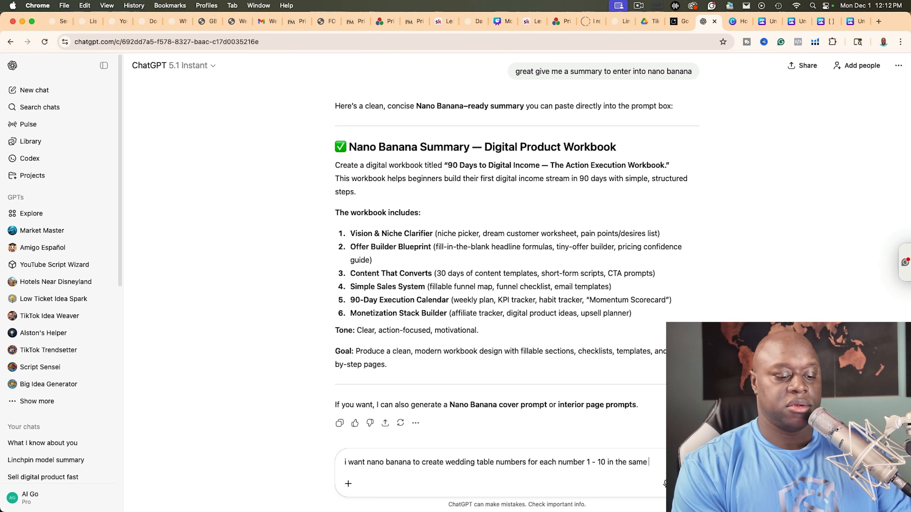
type("font give ")
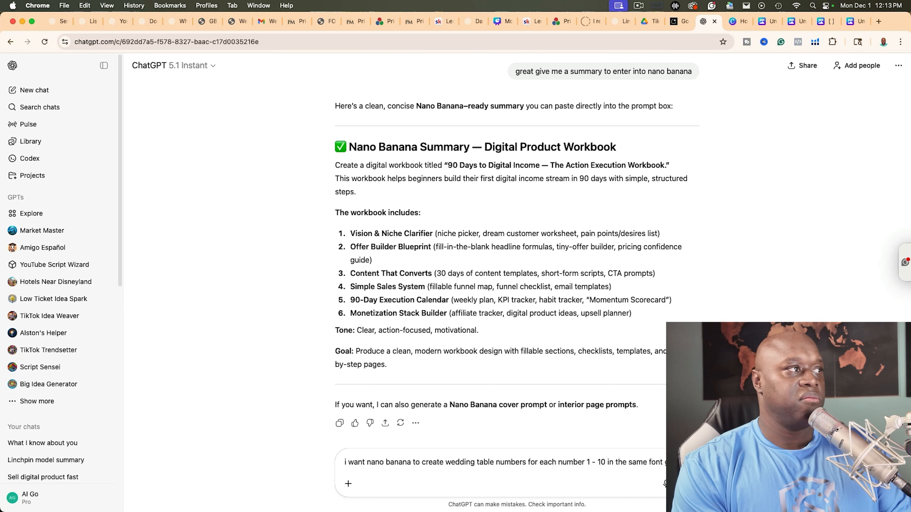
type("me a prompt to enter")
key("Return")
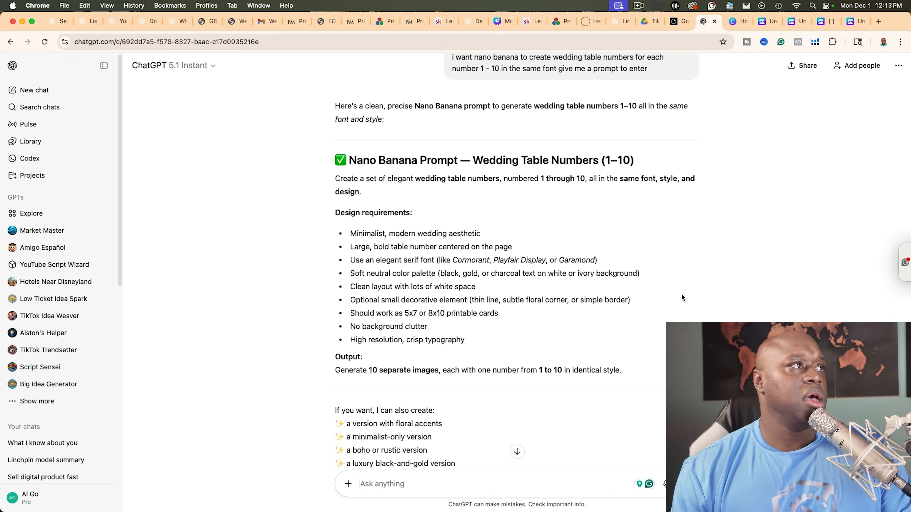
Step: Copy the wedding table numbers prompt from "Create a set" through "identical style." and paste it over the draft prompt in Google AI Studio
scroll(583, 353, "down", 3)
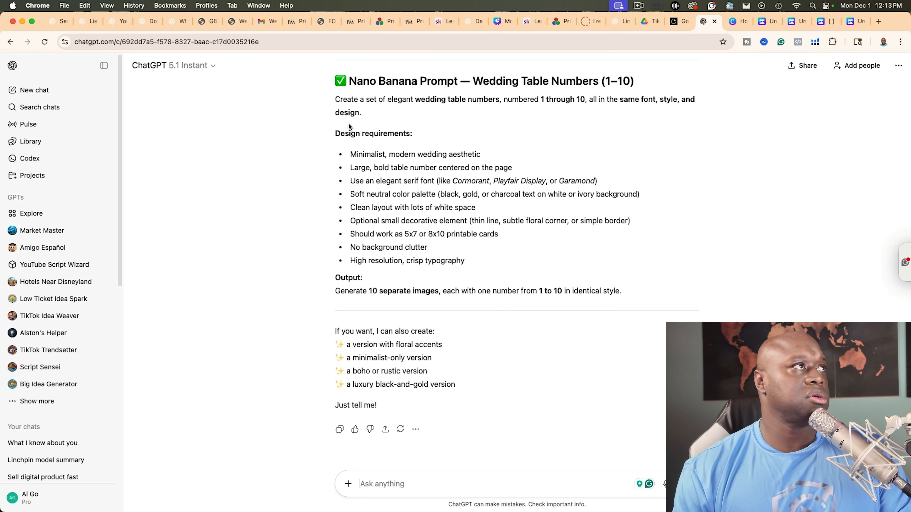
left_click_drag(336, 100, 412, 296)
left_click(462, 270)
left_click_drag(649, 287, 336, 100)
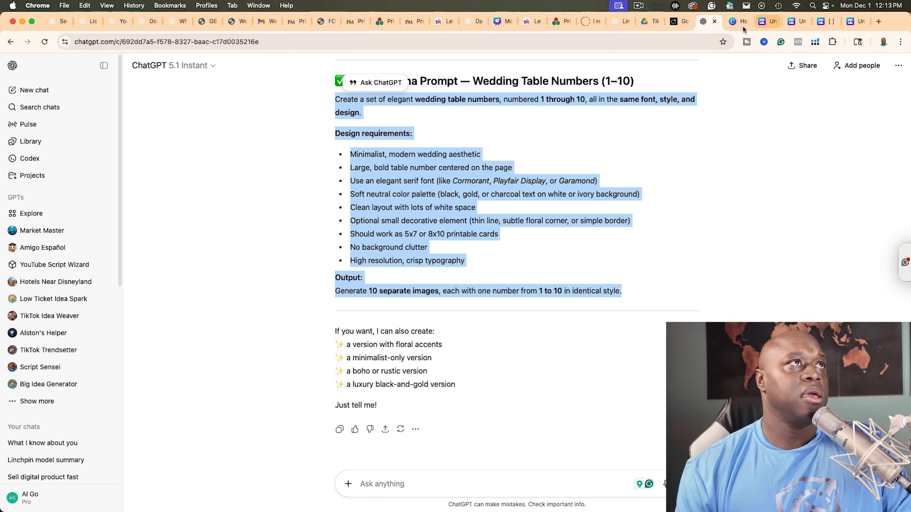
left_click(671, 22)
left_click(301, 495)
key("super+a")
key("super+v")
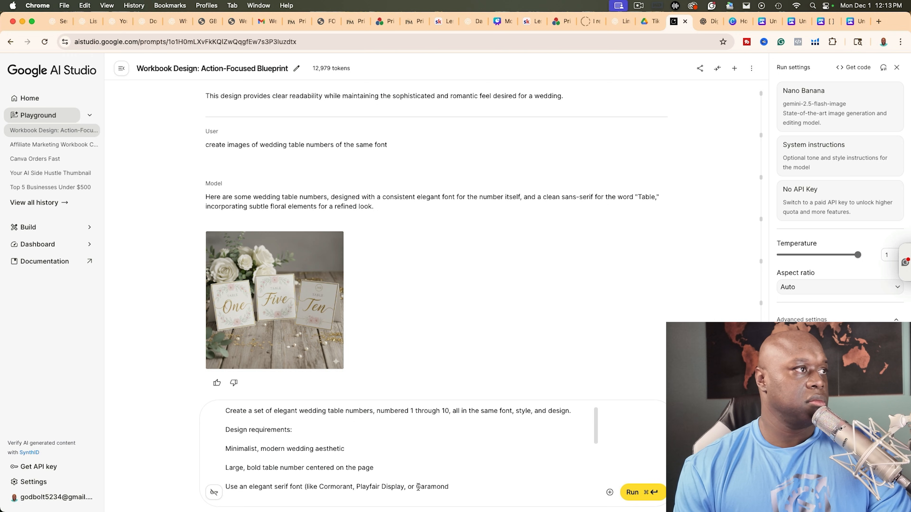
Step: Shorten the prompt's font line to "Use an elegant serif font Garamond" and run the prompt
left_click_drag(417, 487, 306, 489)
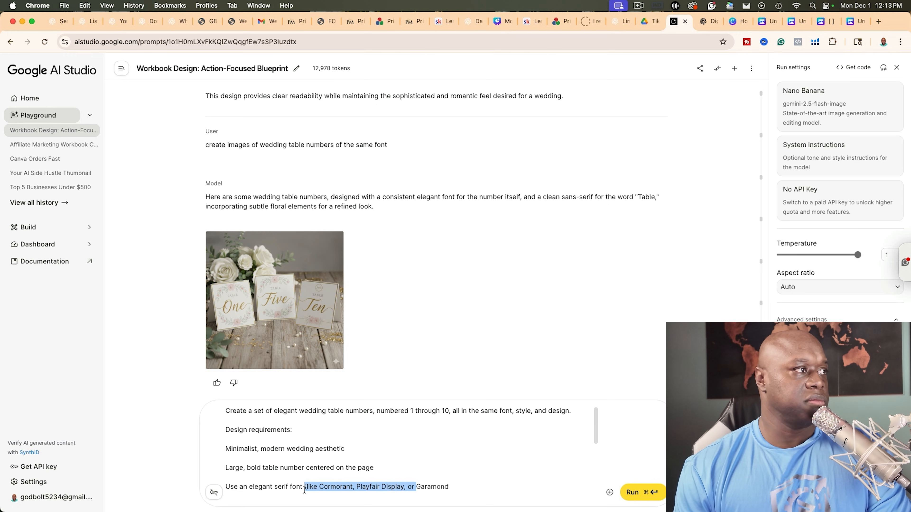
key("BackSpace")
scroll(491, 457, "down", 3)
scroll(491, 456, "down", 3)
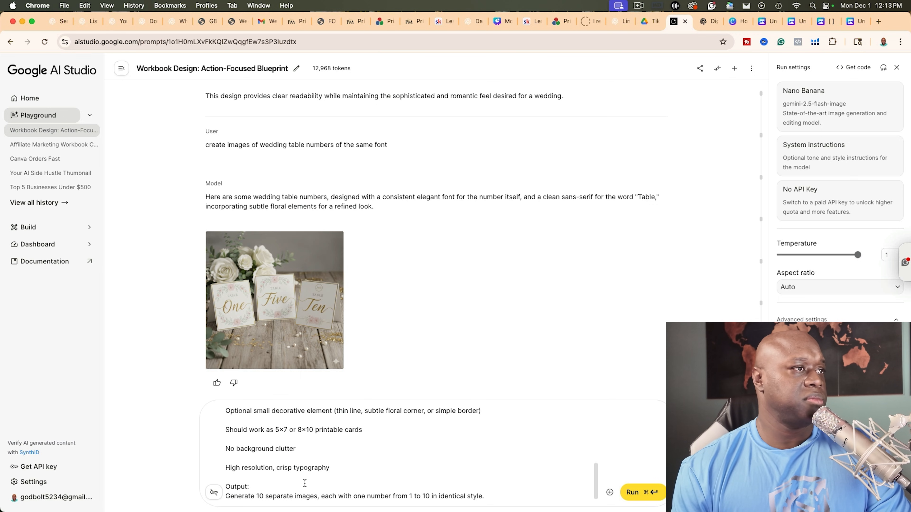
left_click(660, 493)
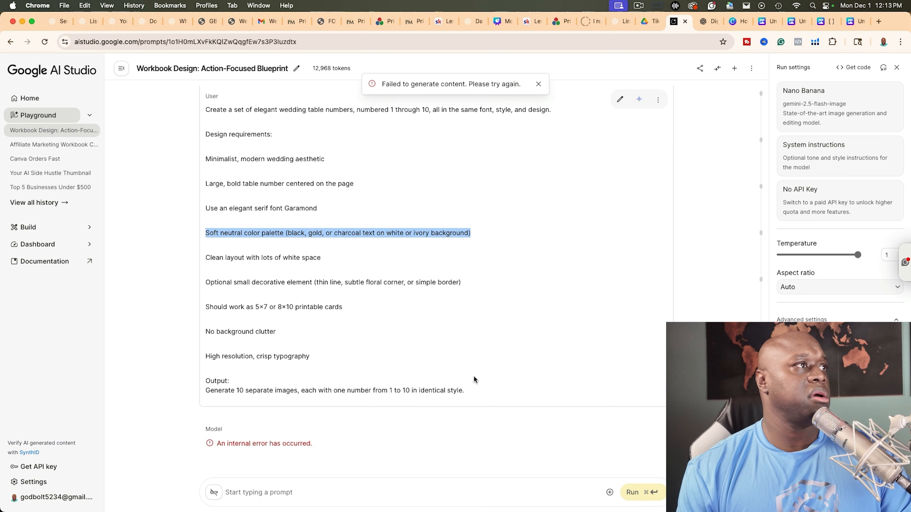
Step: Copy the full text of the submitted table numbers prompt, reload the page and paste it as a new prompt
mouse_move(475, 388)
left_mouse_down()
mouse_move(338, 277)
mouse_move(291, 304)
mouse_move(206, 294)
mouse_move(423, 391)
mouse_move(492, 399)
mouse_move(484, 389)
left_mouse_up()
key("super+c")
scroll(338, 277, "up", 5)
left_click(205, 299)
scroll(344, 351, "down", 2)
scroll(424, 391, "down", 3)
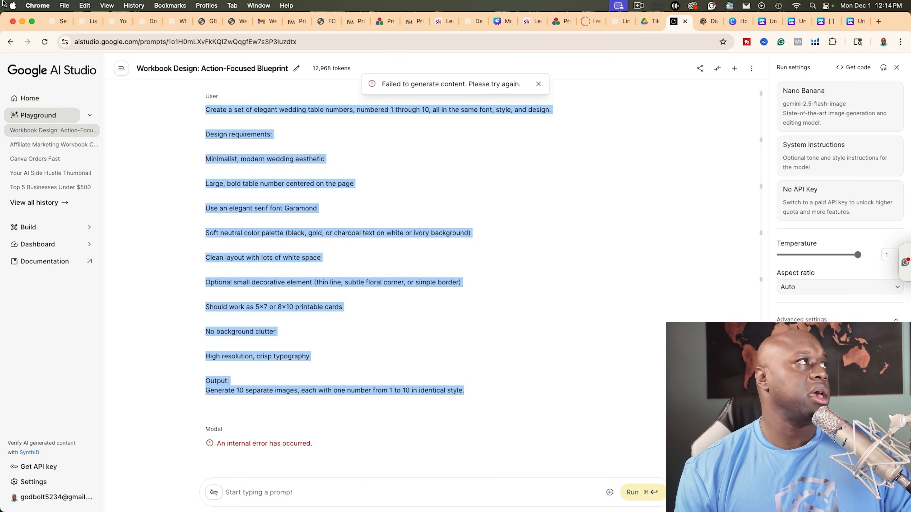
left_click(46, 42)
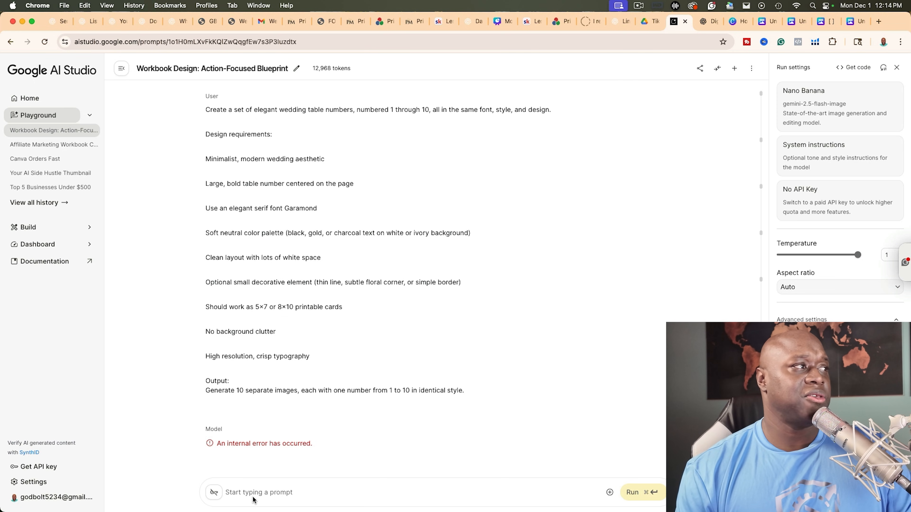
key("super+v")
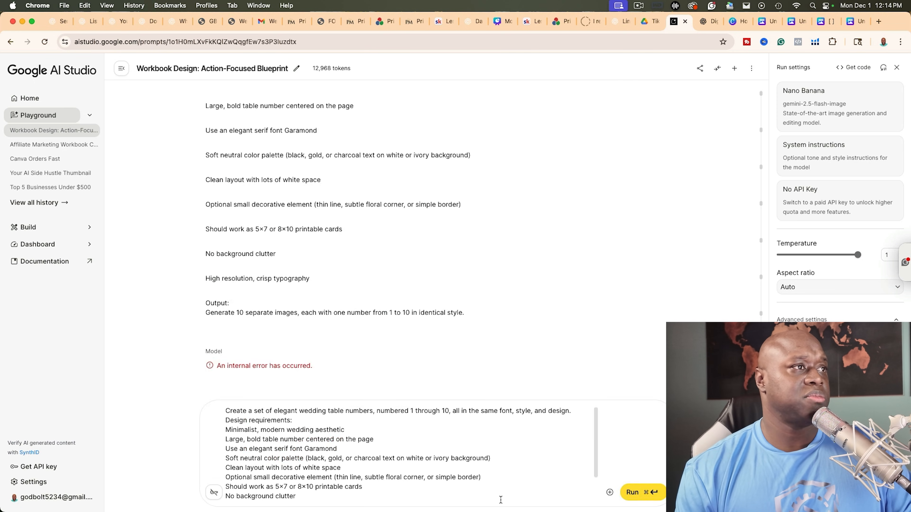
Step: Run the pasted table numbers prompt and view the generated image enlarged
left_click(633, 492)
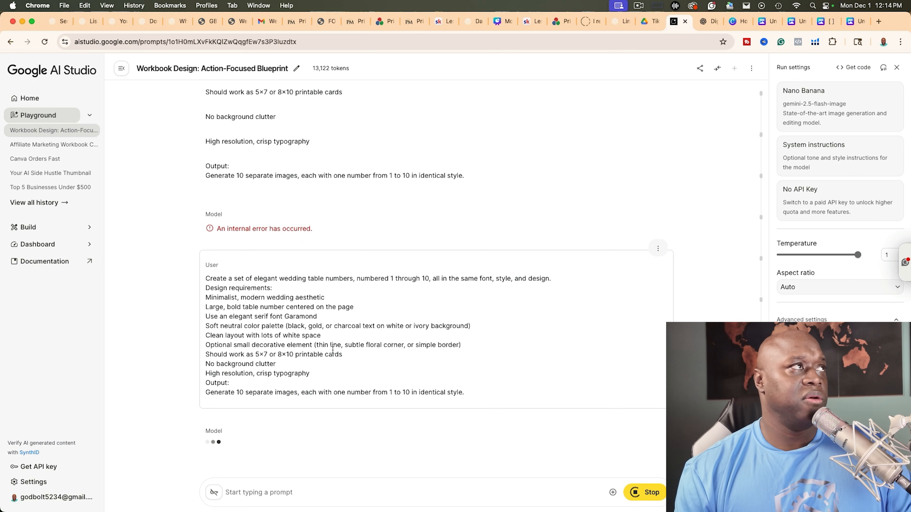
mouse_move(339, 70)
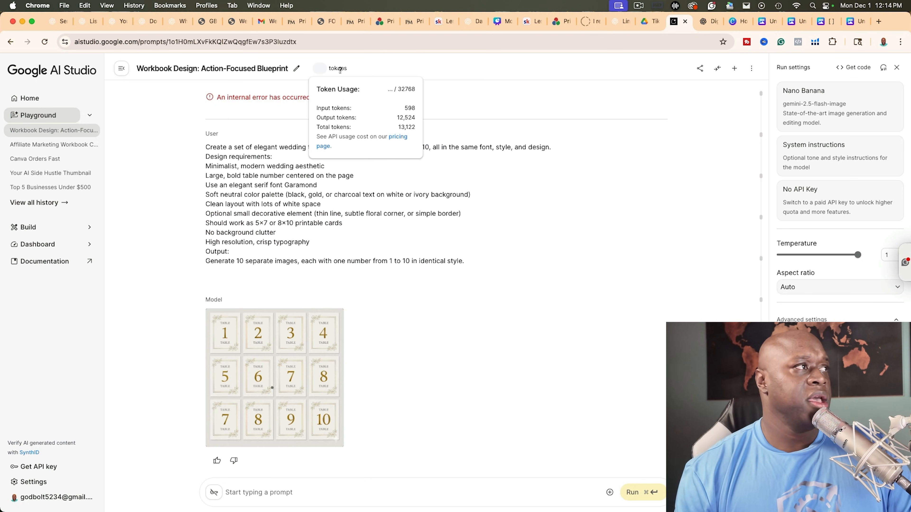
left_click(291, 394)
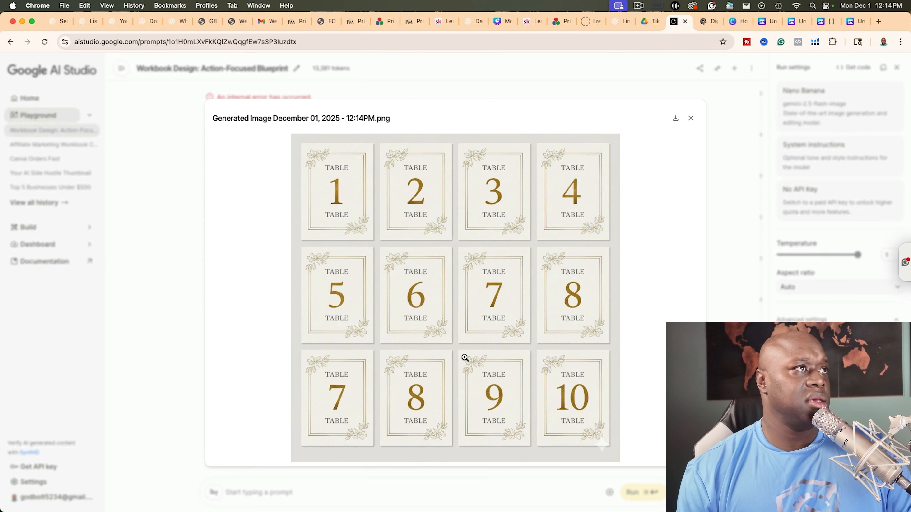
left_click(739, 254)
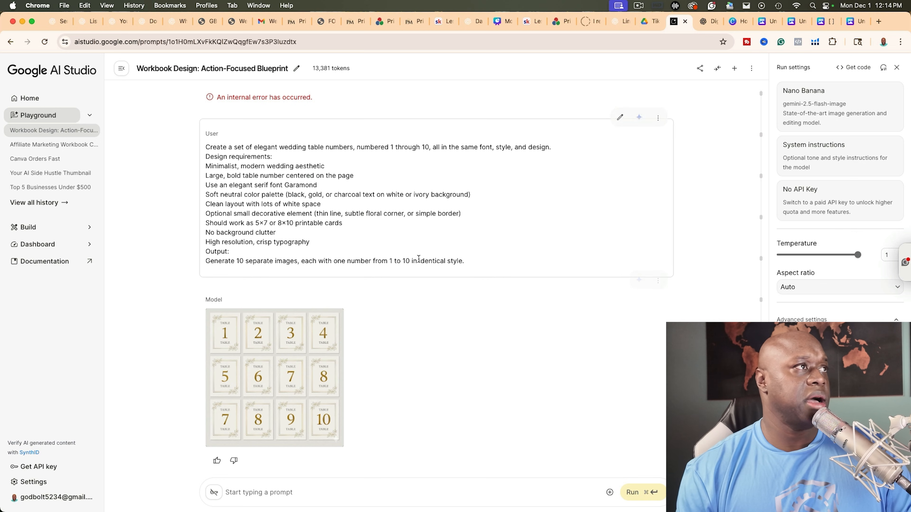
Step: Paste the table numbers prompt again and replace its final output line with "Nuber 1"
key("super+v")
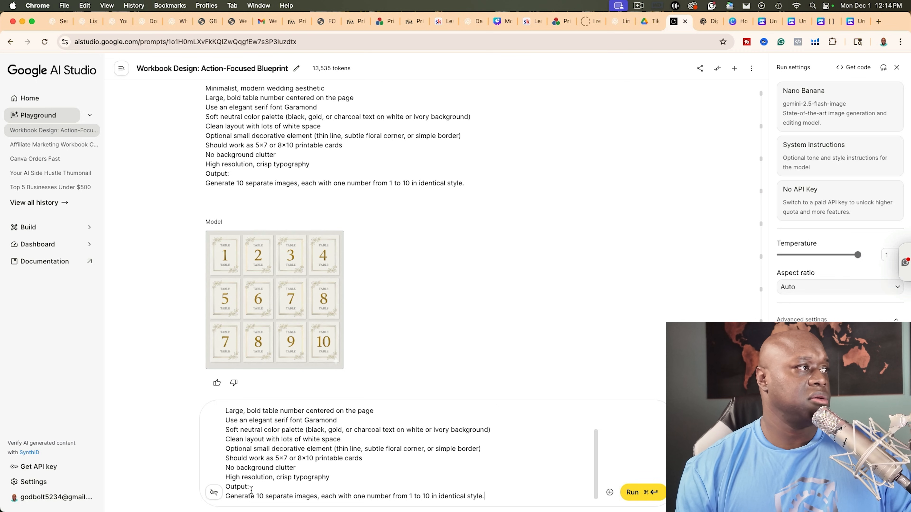
triple_click(333, 494)
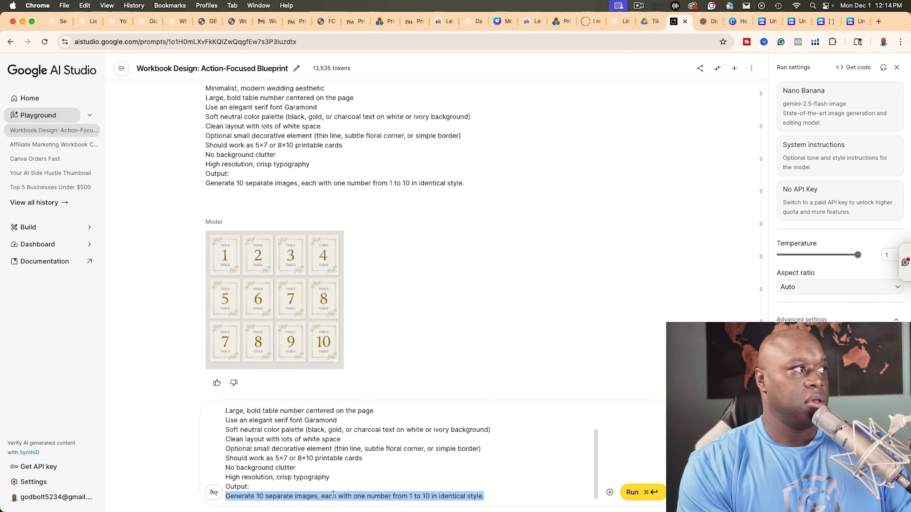
type("Numbwe")
key("BackSpace")
key("BackSpace")
key("BackSpace")
type("ber 1")
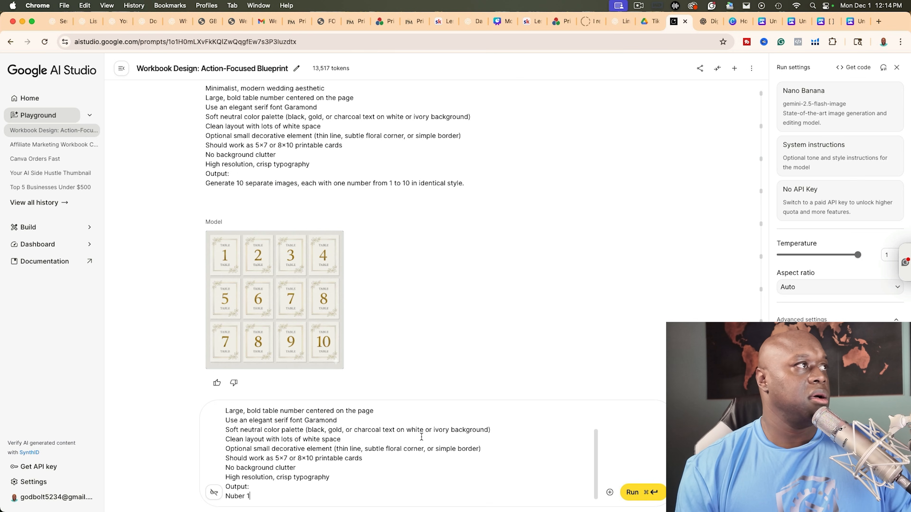
Step: Run the single-number version of the prompt and view the generated table card enlarged
left_click(632, 496)
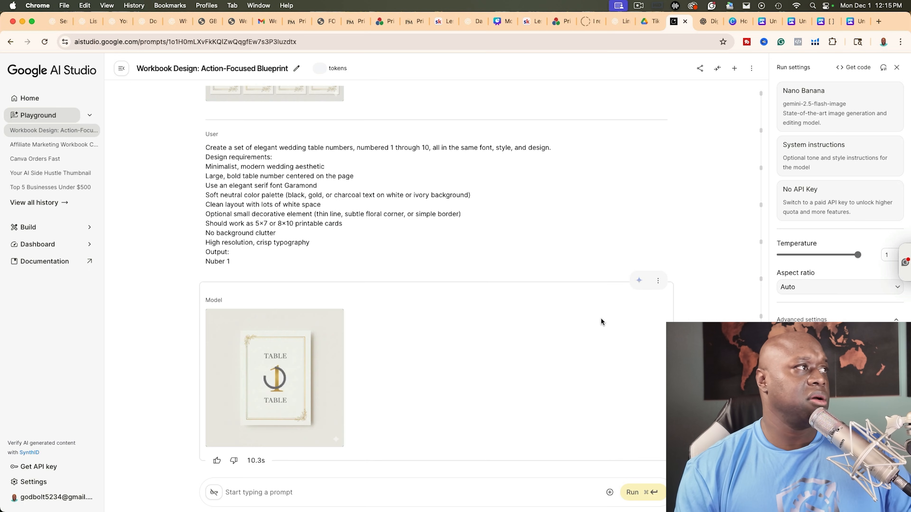
left_click(283, 377)
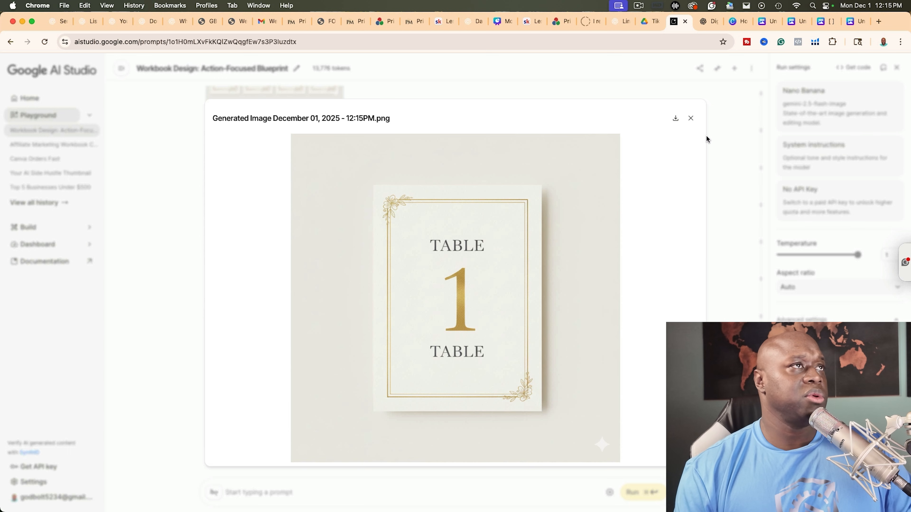
left_click(691, 119)
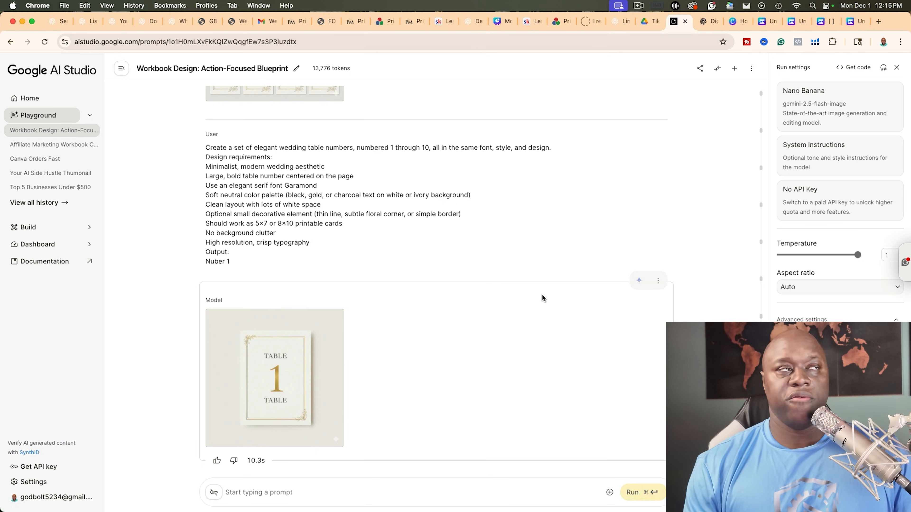
Step: Switch to ChatGPT and send the request "give me an idea for adult coloring pages"
left_click(710, 23)
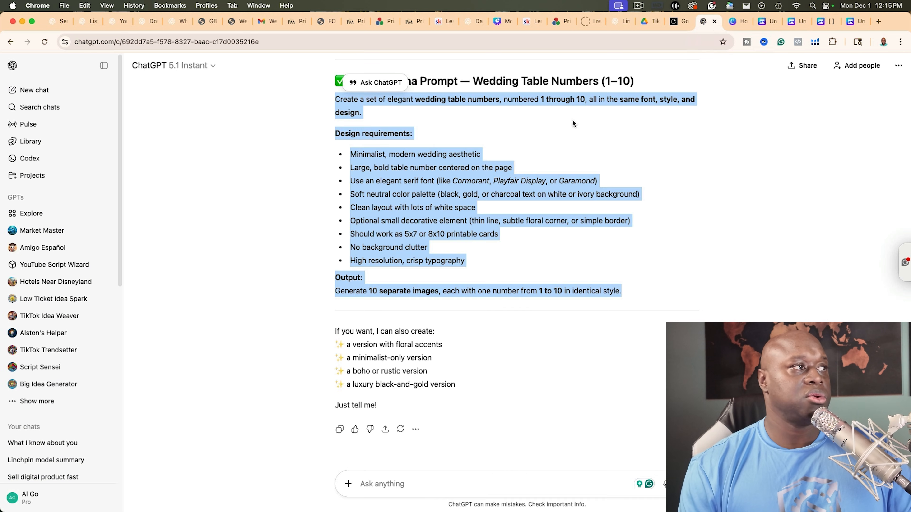
left_click(378, 485)
type("give m")
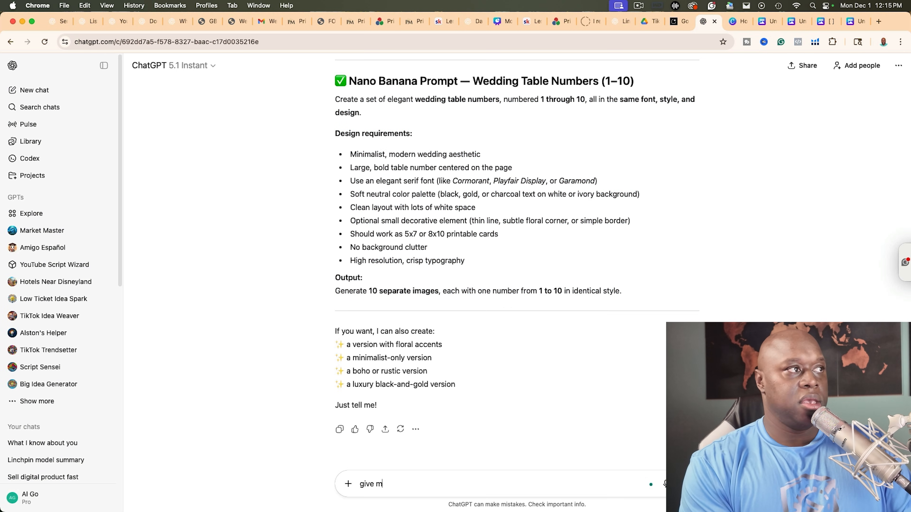
type("e an idea fo")
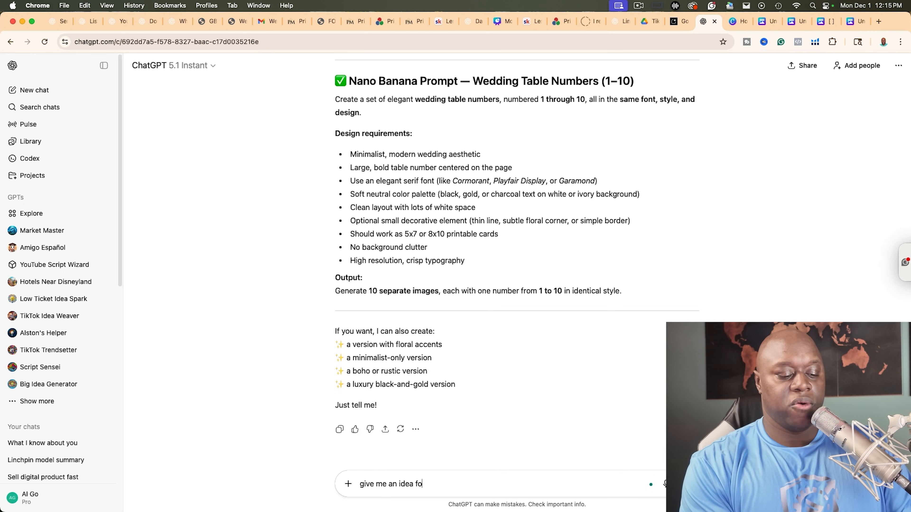
type("r adult coloring page")
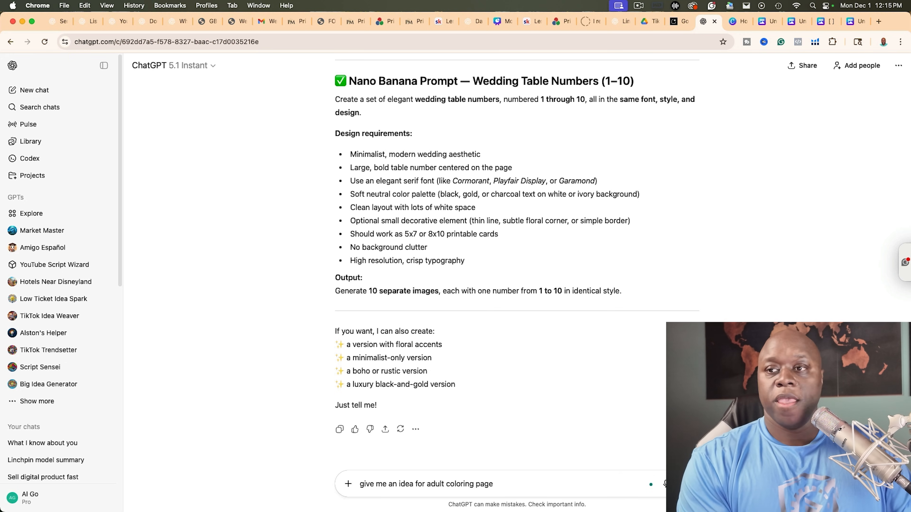
type("s")
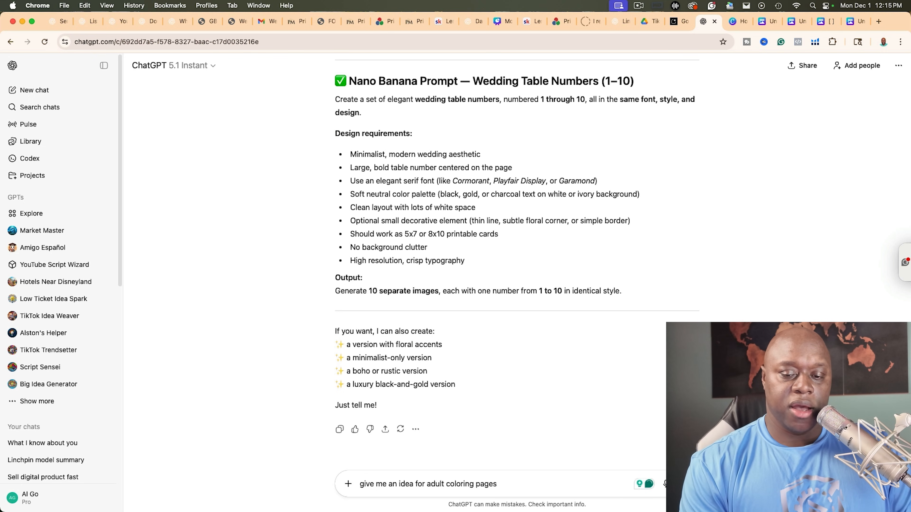
key("Return")
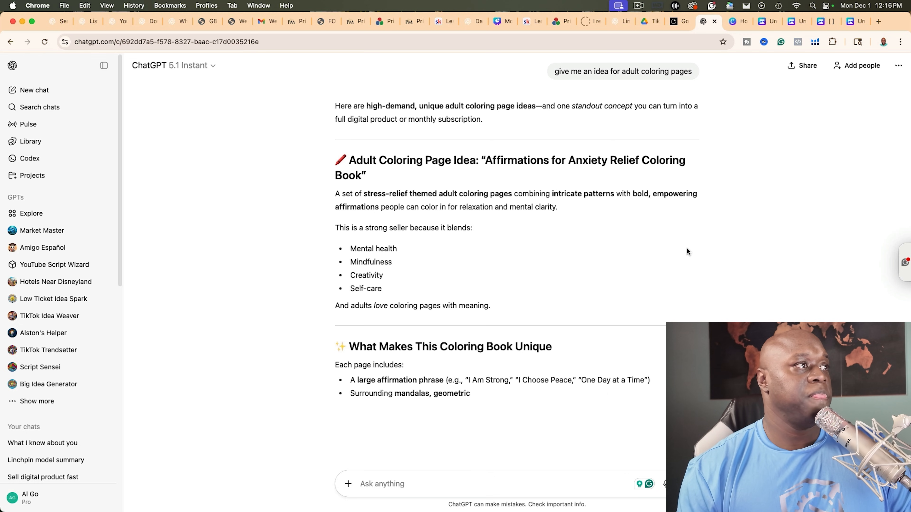
Step: Review the coloring page ideas and send the request "ok now create a prompt for nano banana one page at a time"
type("ok n")
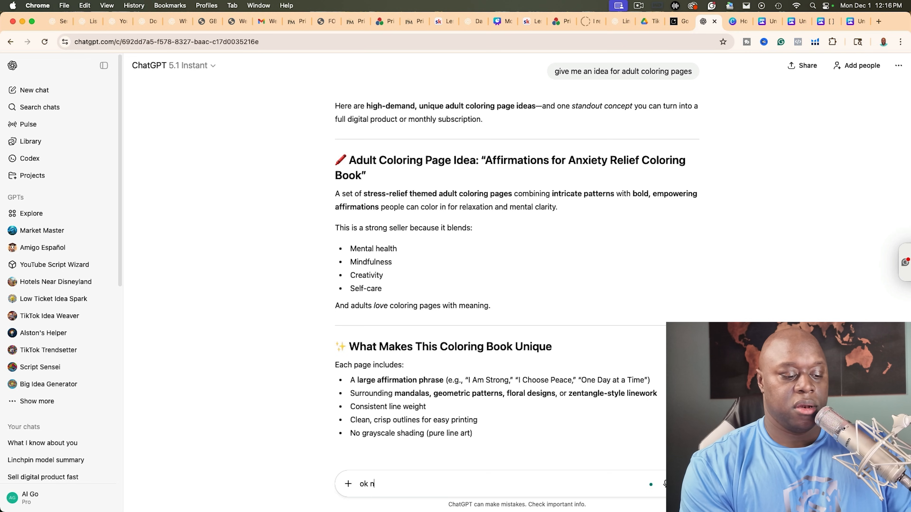
type("ow create a prompt f")
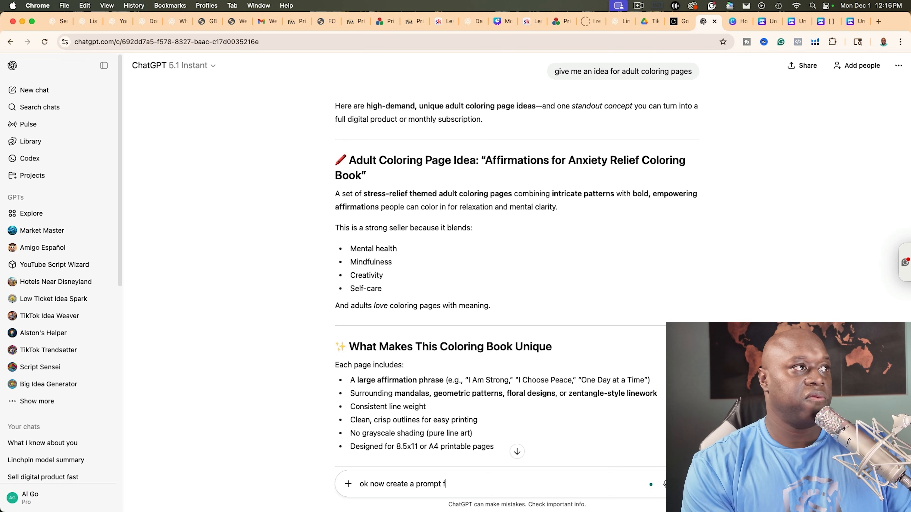
type("or nano banana")
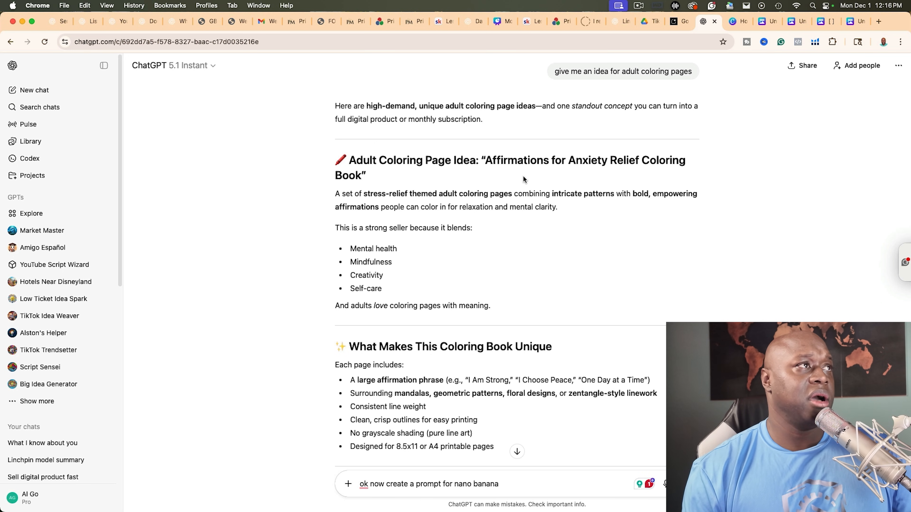
scroll(474, 238, "down", 8)
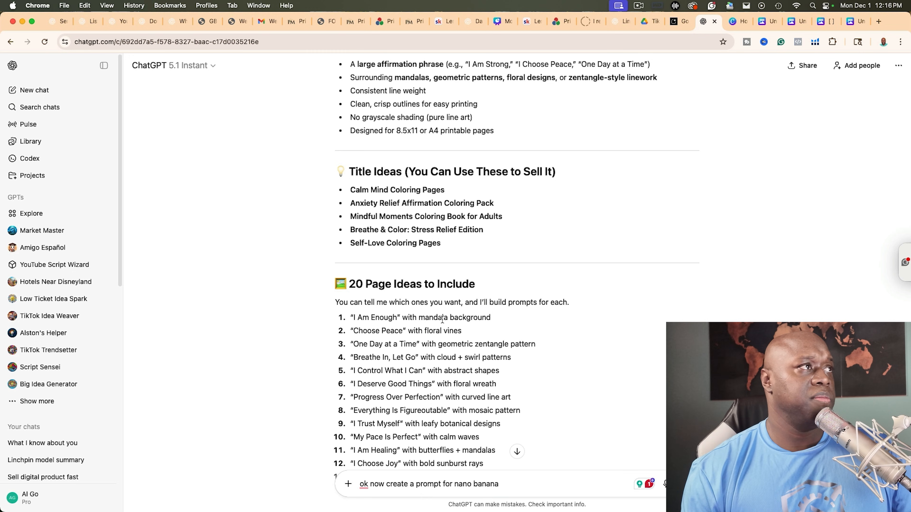
scroll(442, 319, "down", 6)
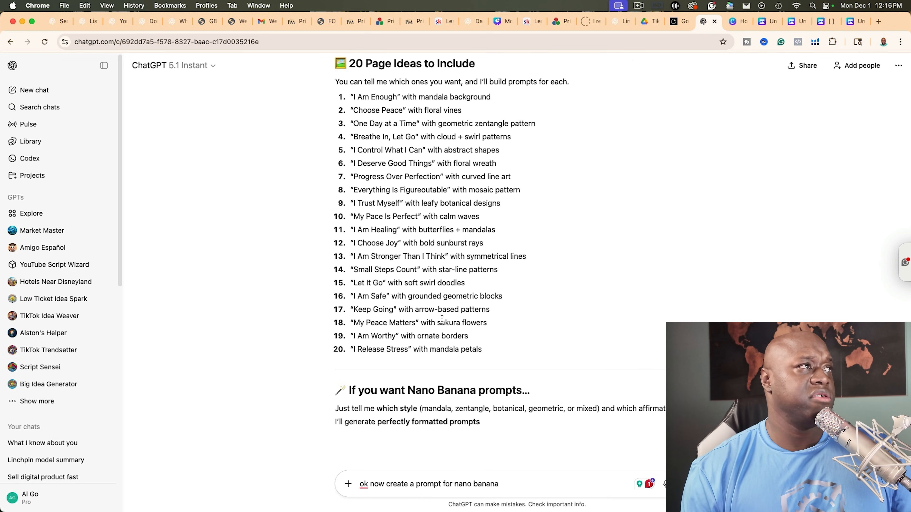
scroll(442, 319, "up", 5)
scroll(442, 319, "down", 6)
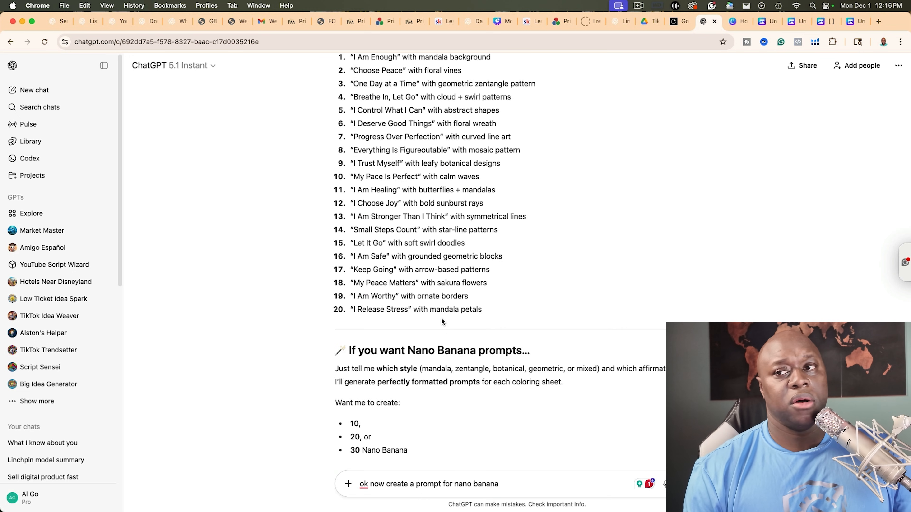
scroll(442, 322, "down", 3)
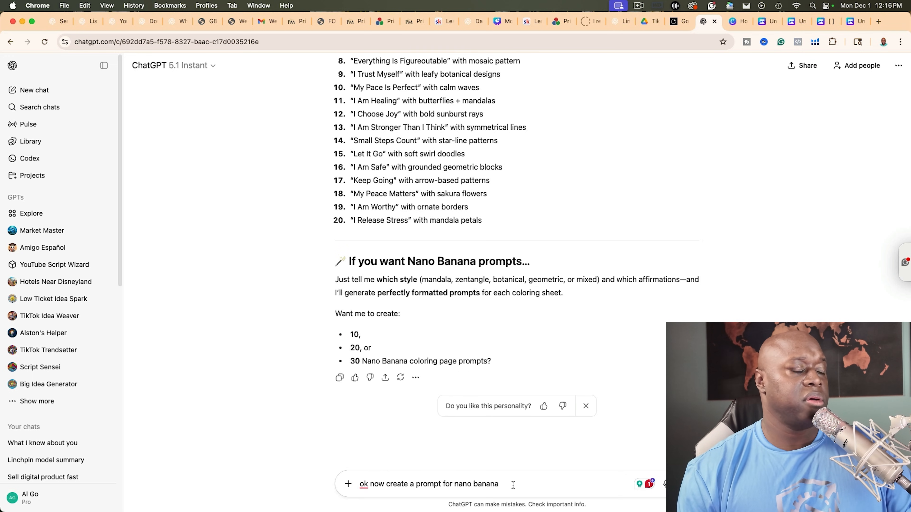
type("one")
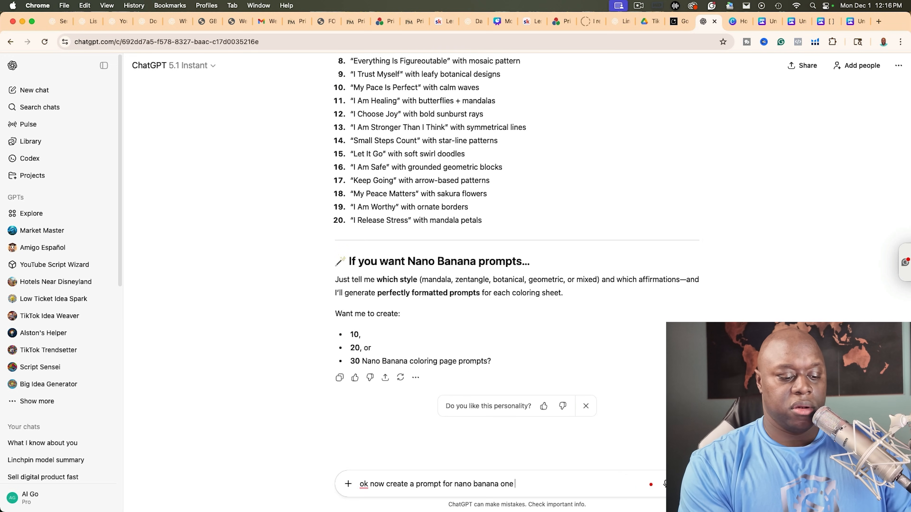
type(" page at a ti")
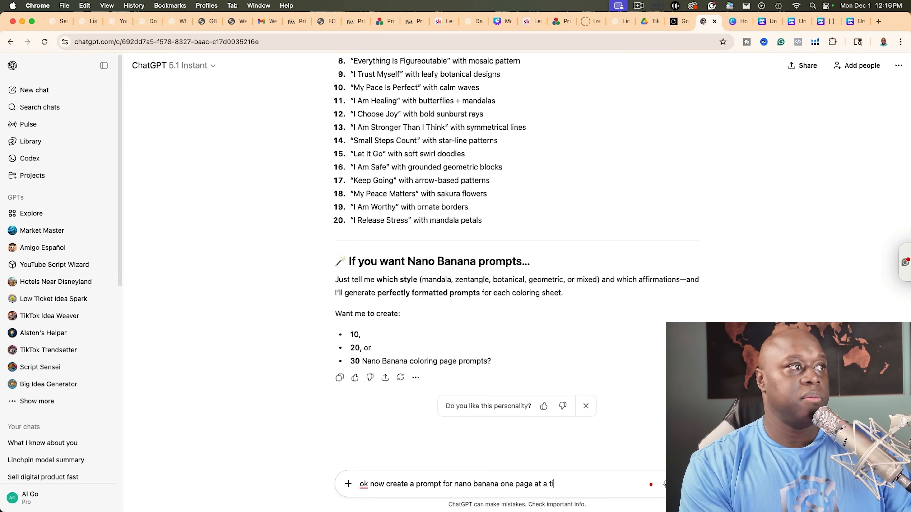
type("me")
key("Return")
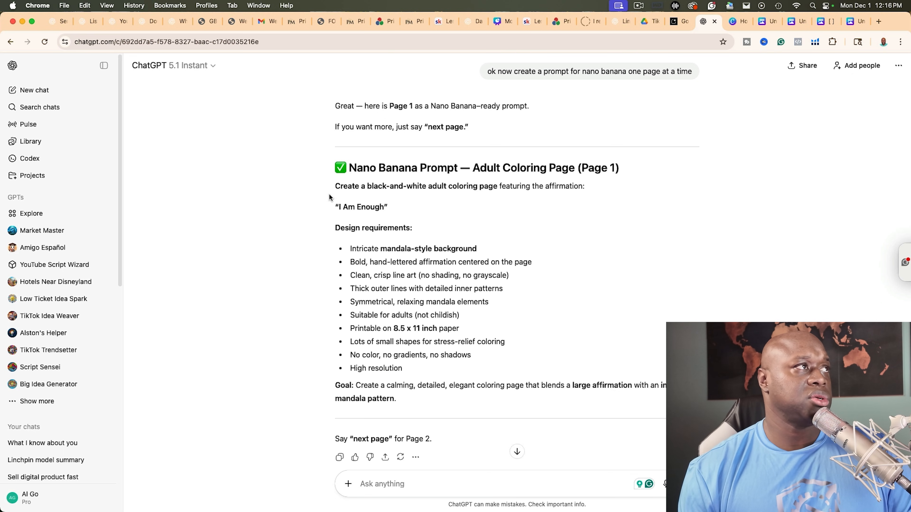
Step: Copy the Page 1 "I Am Enough" coloring page prompt and paste it into the Nano Banana chat in Google AI Studio
left_click_drag(336, 186, 532, 401)
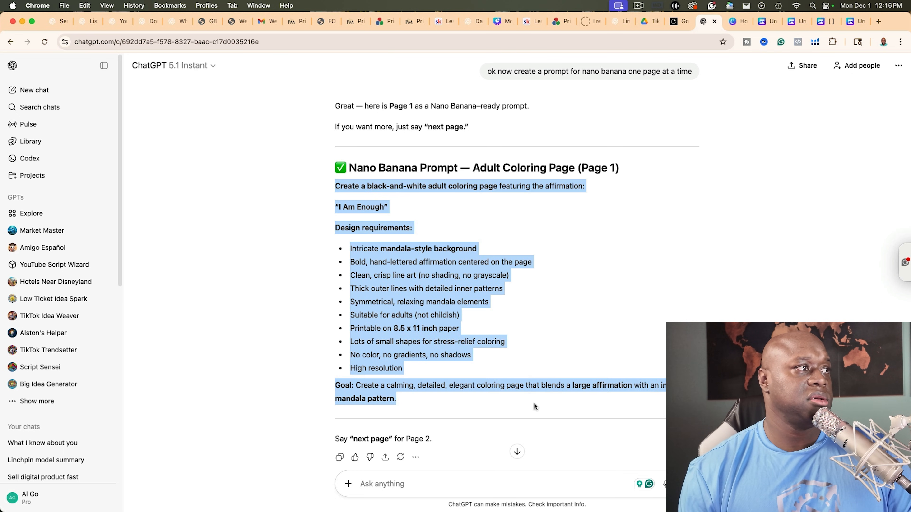
right_click(463, 332)
left_click(492, 360)
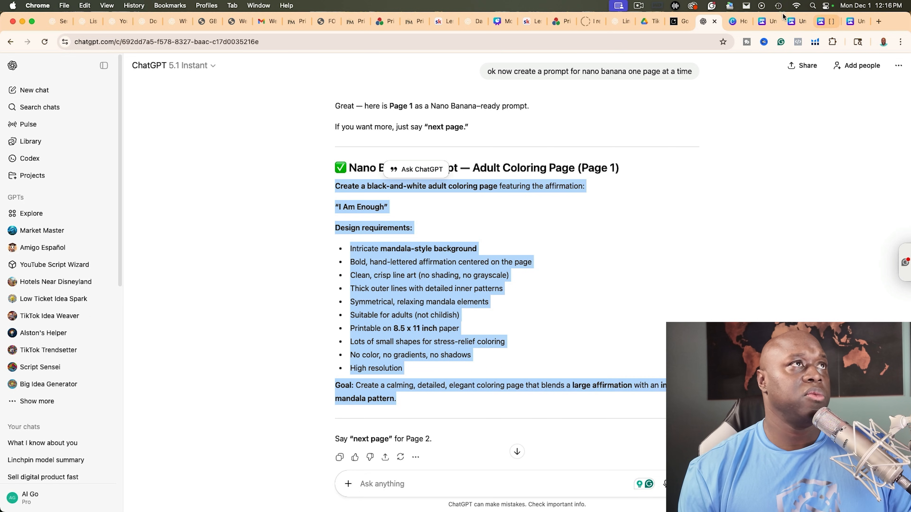
left_click(677, 21)
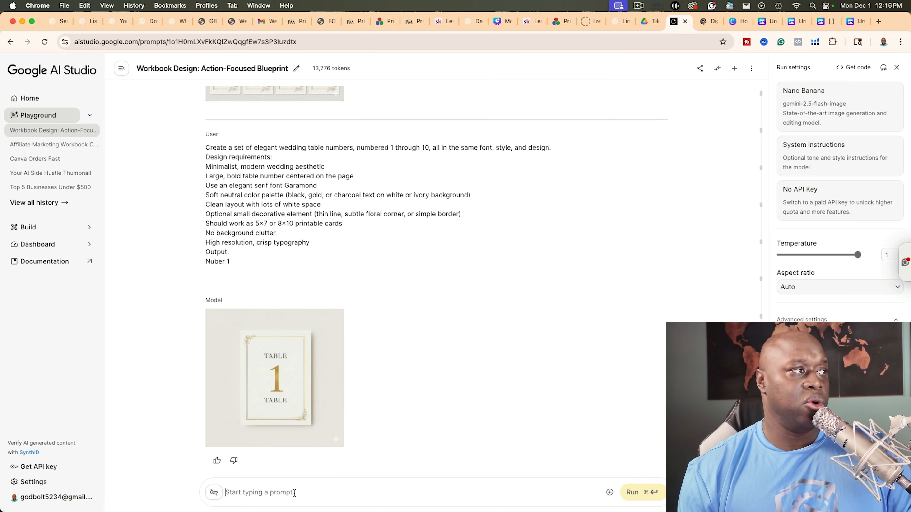
left_click(320, 488)
key("super+v")
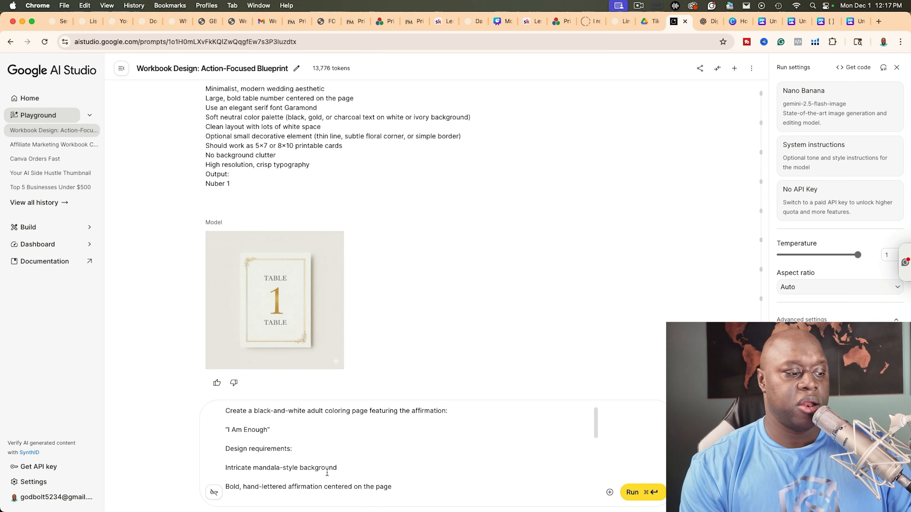
Step: Run the coloring page prompt with Nano Banana and view the generated image enlarged
left_click(631, 492)
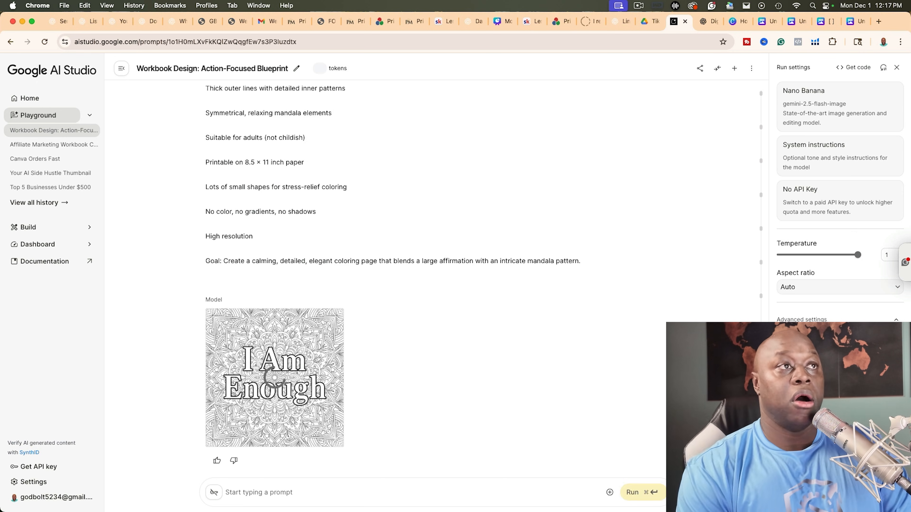
left_click(289, 379)
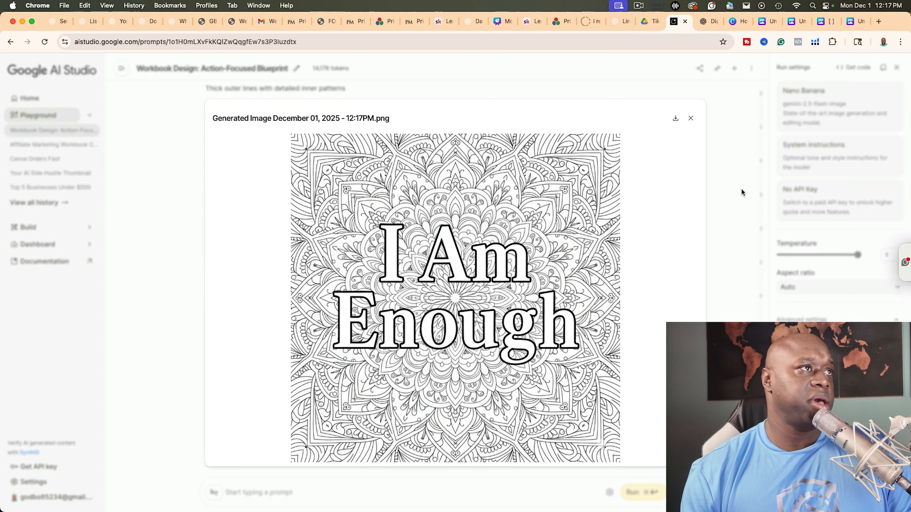
left_click(692, 119)
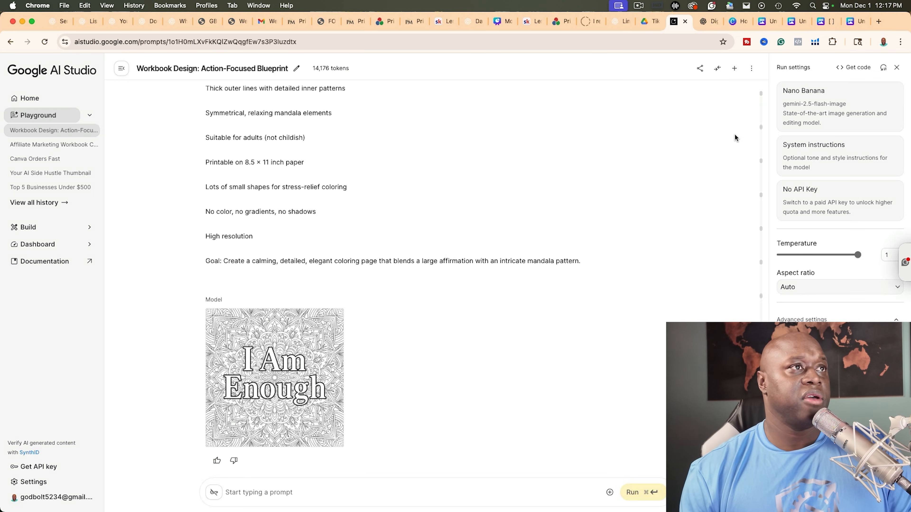
Step: Start a Nano Banana Pro chat from the AI Studio home page and link the paid API key of the NanoB project
left_click(73, 79)
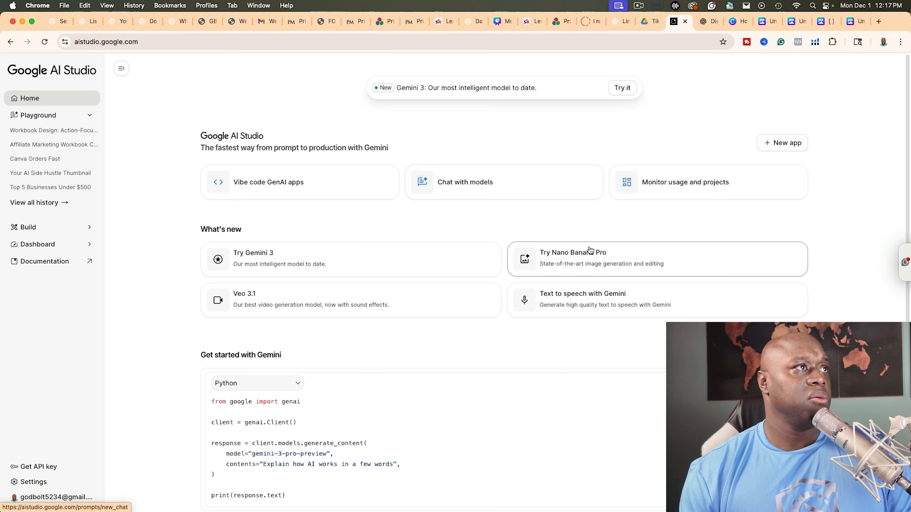
left_click(584, 262)
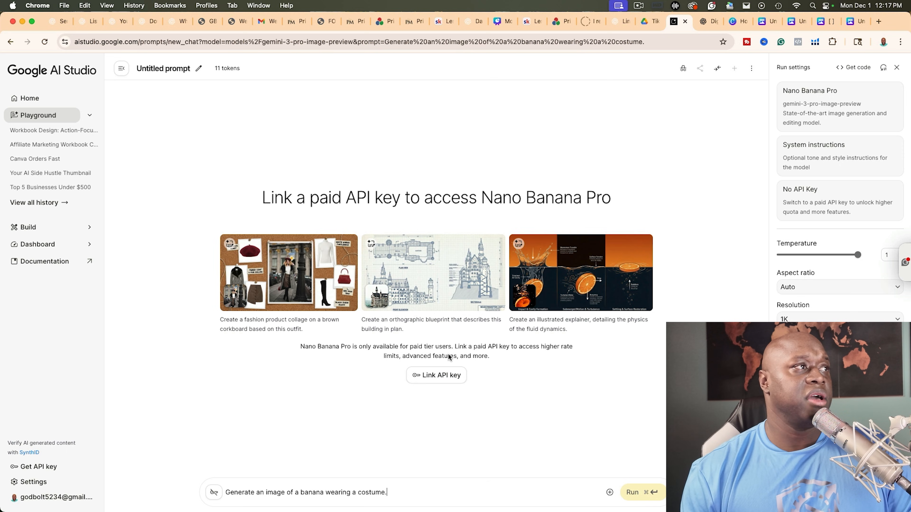
left_click(433, 380)
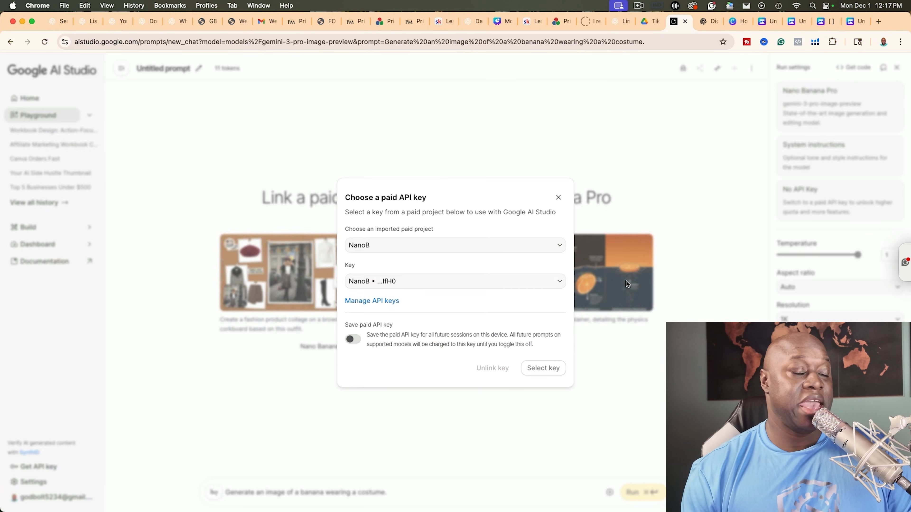
left_click(543, 368)
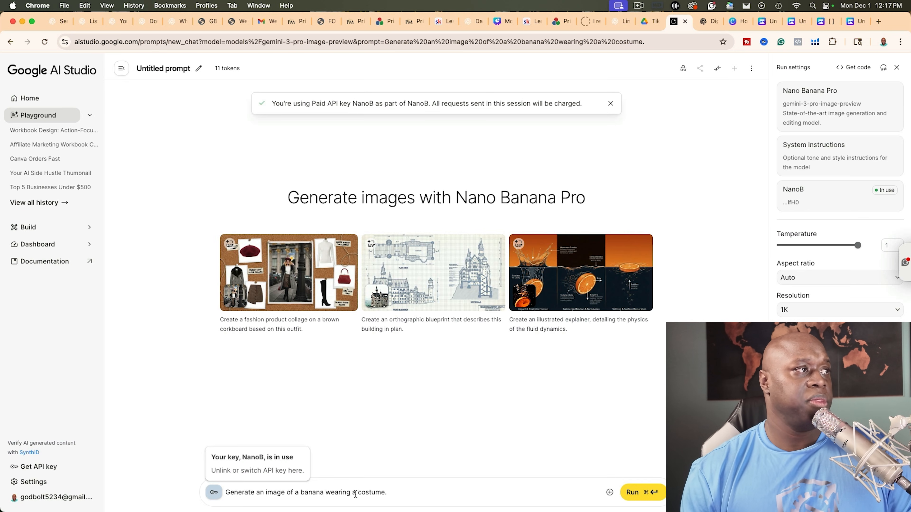
Step: Replace the sample banana prompt with the copied "I Am Enough" coloring page prompt and run it with Nano Banana Pro
triple_click(366, 493)
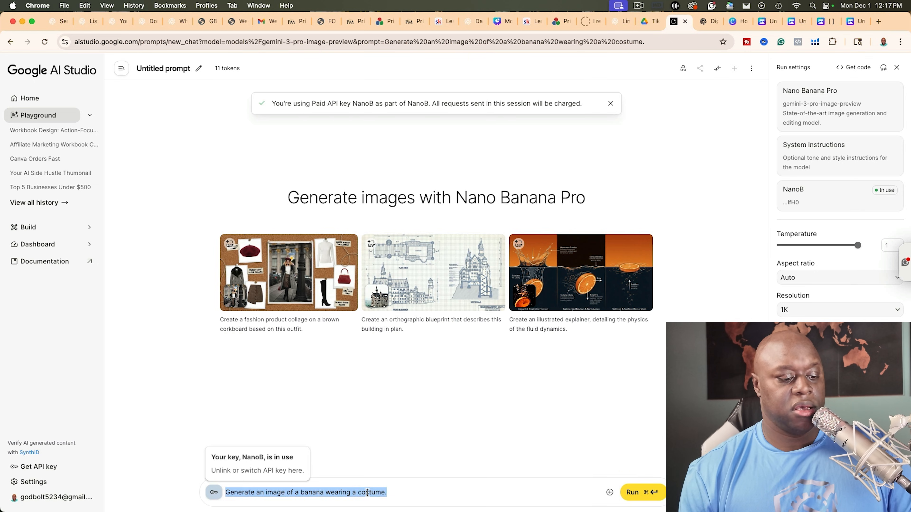
key("super+v")
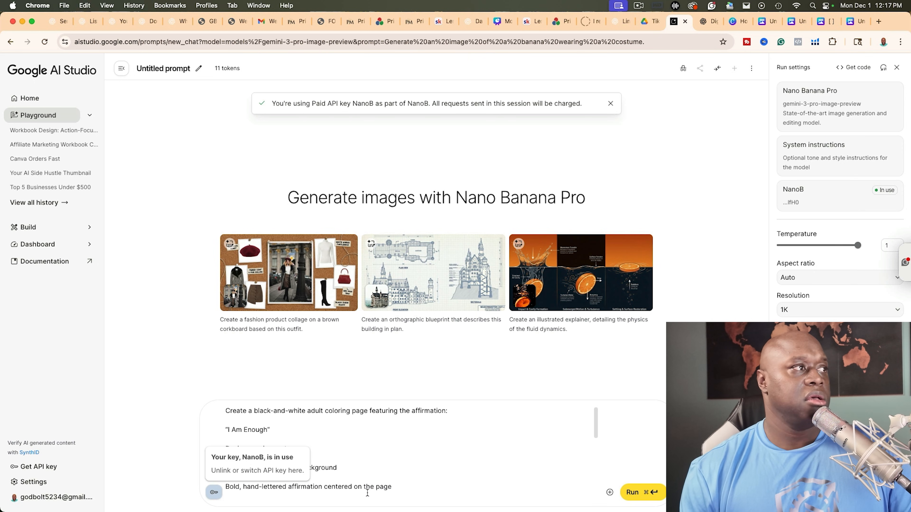
left_click(636, 493)
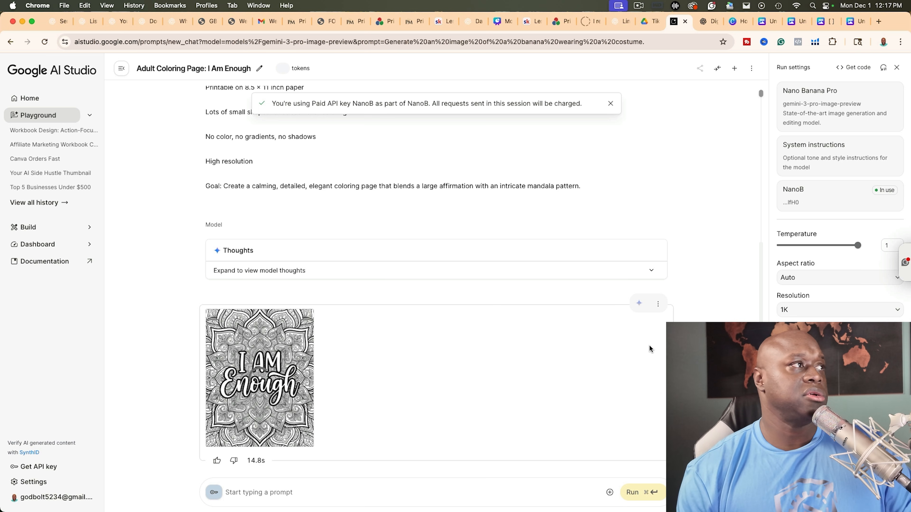
Step: View the Nano Banana Pro coloring page enlarged, download it and close the preview
left_click(274, 391)
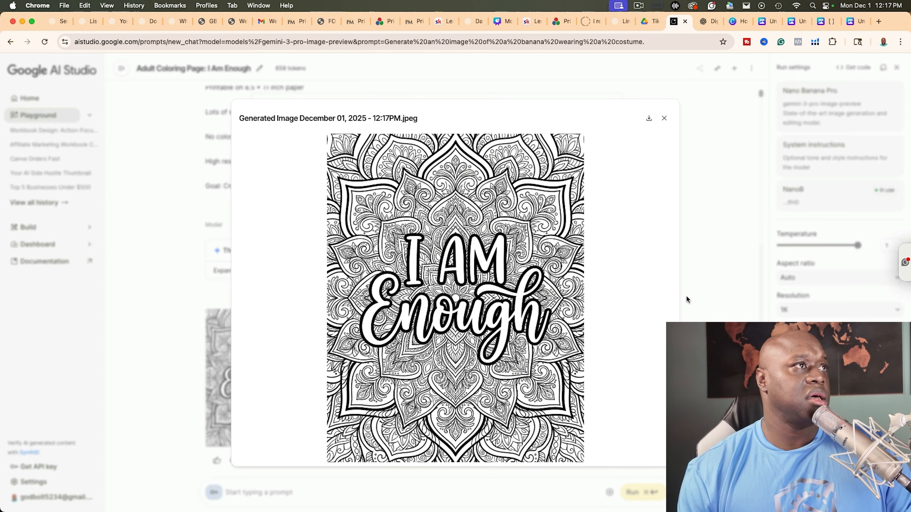
left_click(649, 118)
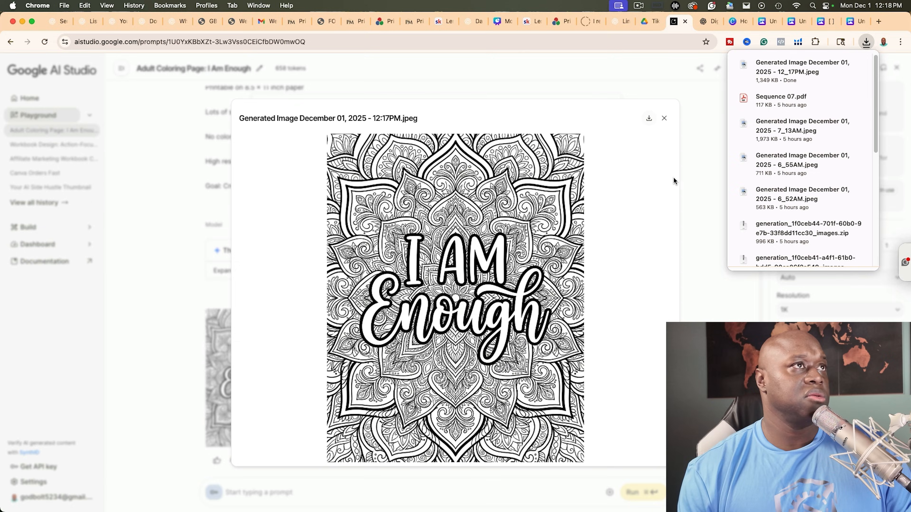
left_click(706, 306)
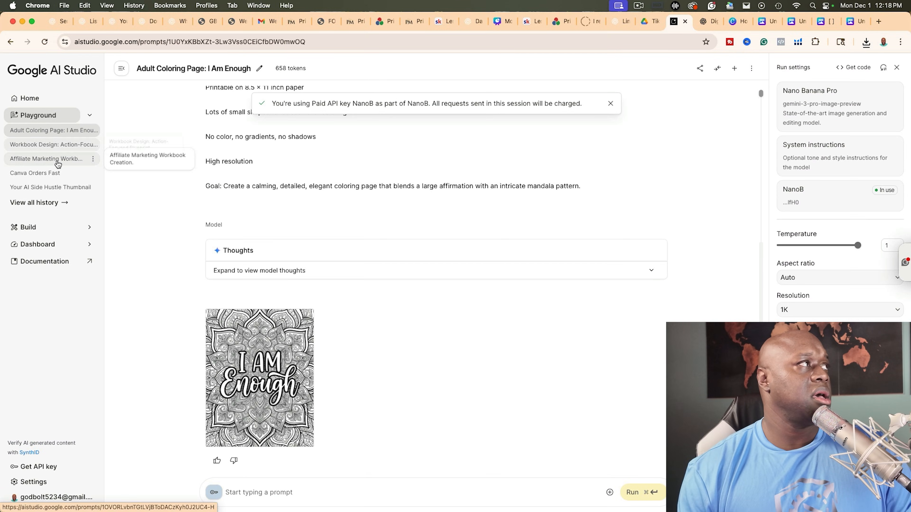
Step: Reopen the "Workbook Design: Action-Focused Blueprint" chat and download its "I Am Enough" coloring page image
left_click(65, 147)
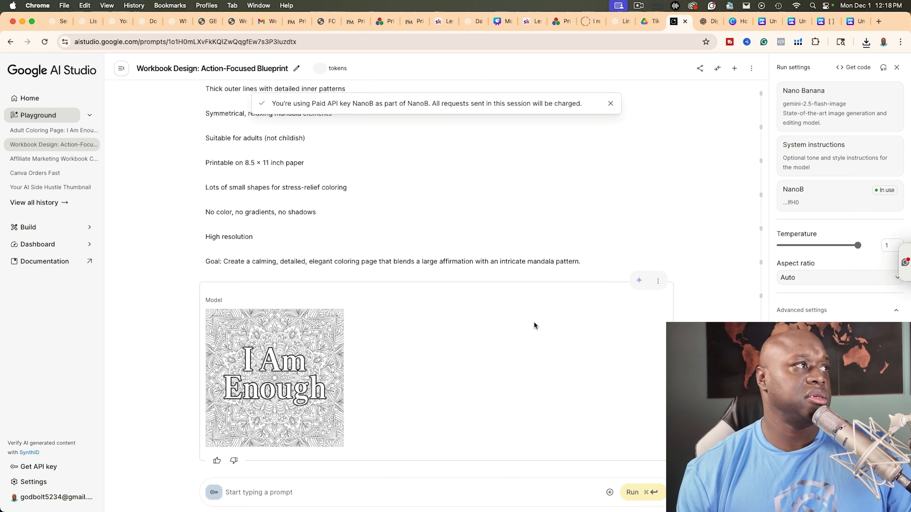
left_click(296, 361)
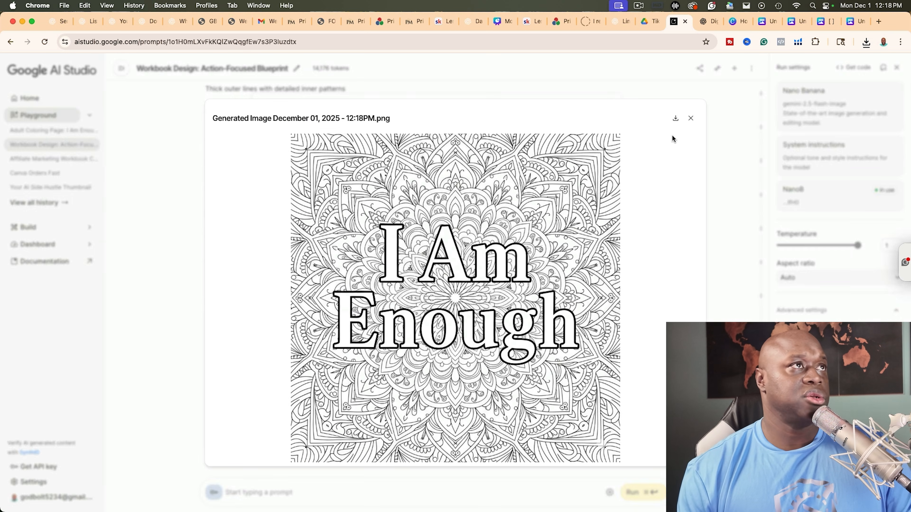
left_click(676, 119)
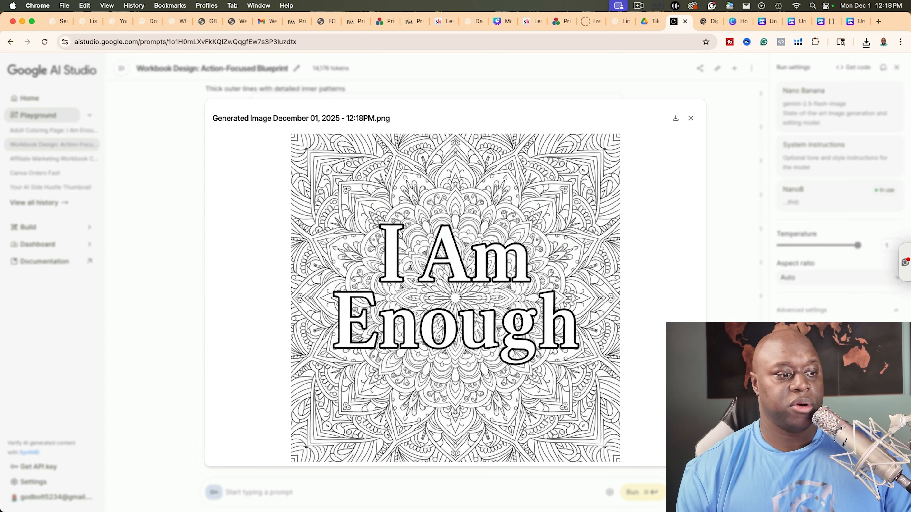
Step: Open both downloaded "I Am Enough" images in Preview and arrange their windows side by side for comparison
key("super+Tab")
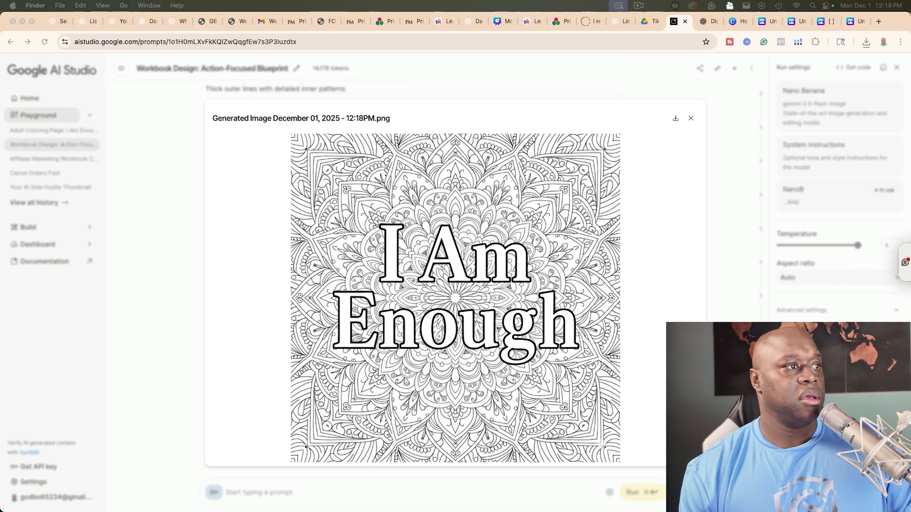
left_click_drag(910, 72, 181, 19)
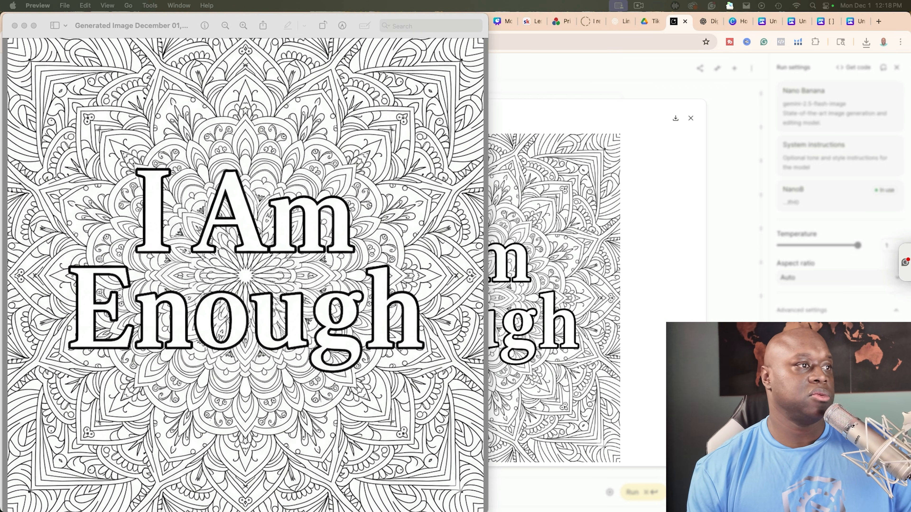
left_click_drag(547, 511, 690, 25)
double_click(649, 33)
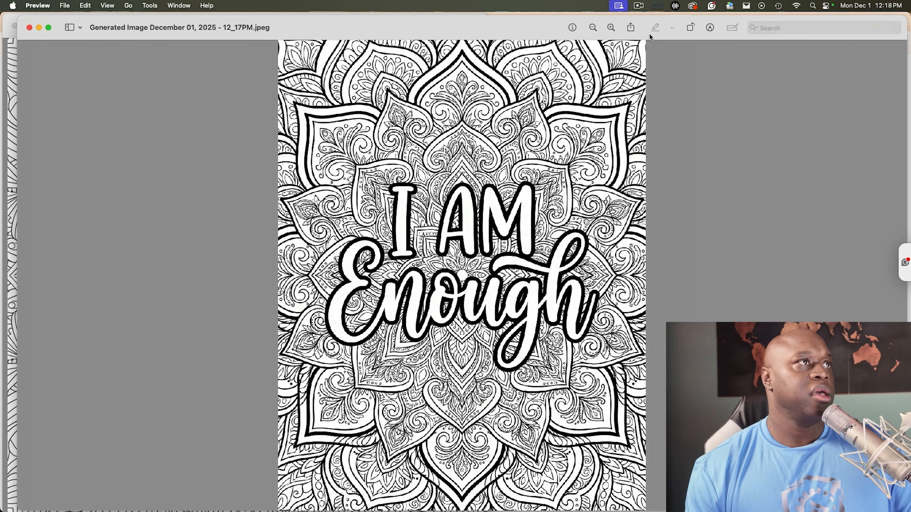
double_click(437, 19)
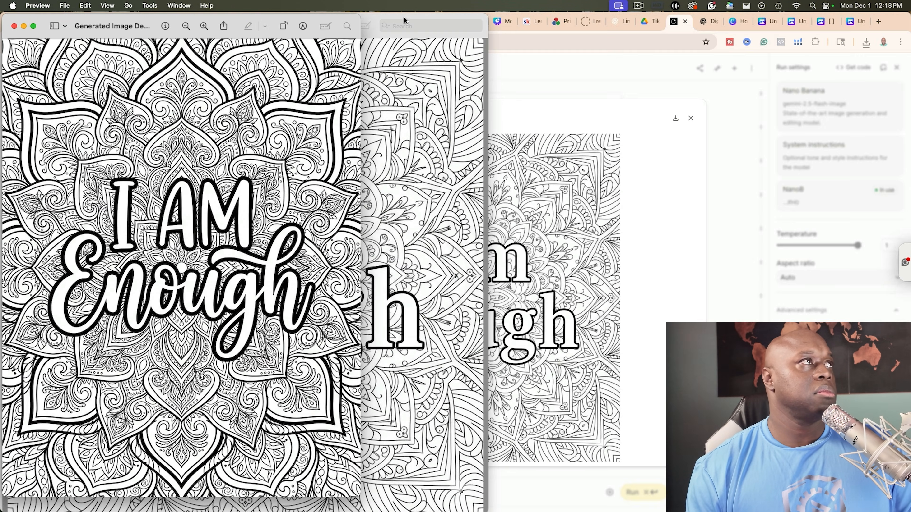
left_click_drag(130, 17, 637, 20)
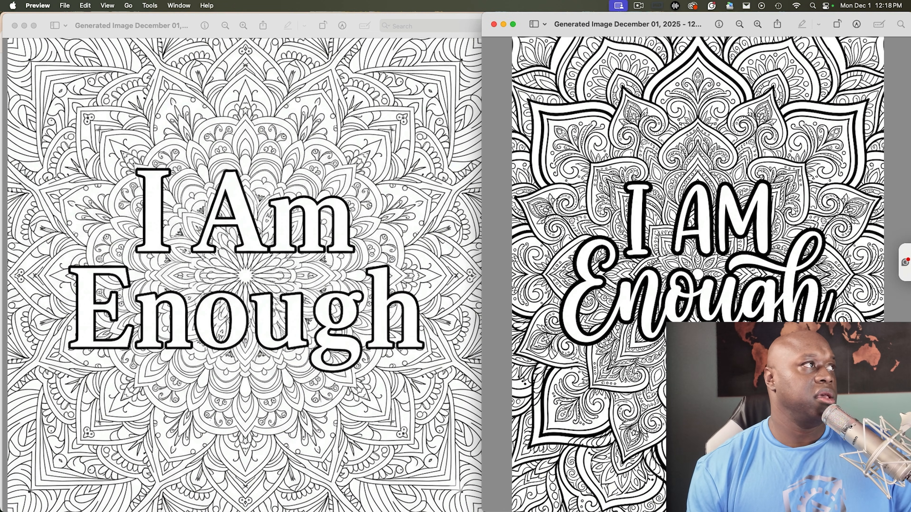